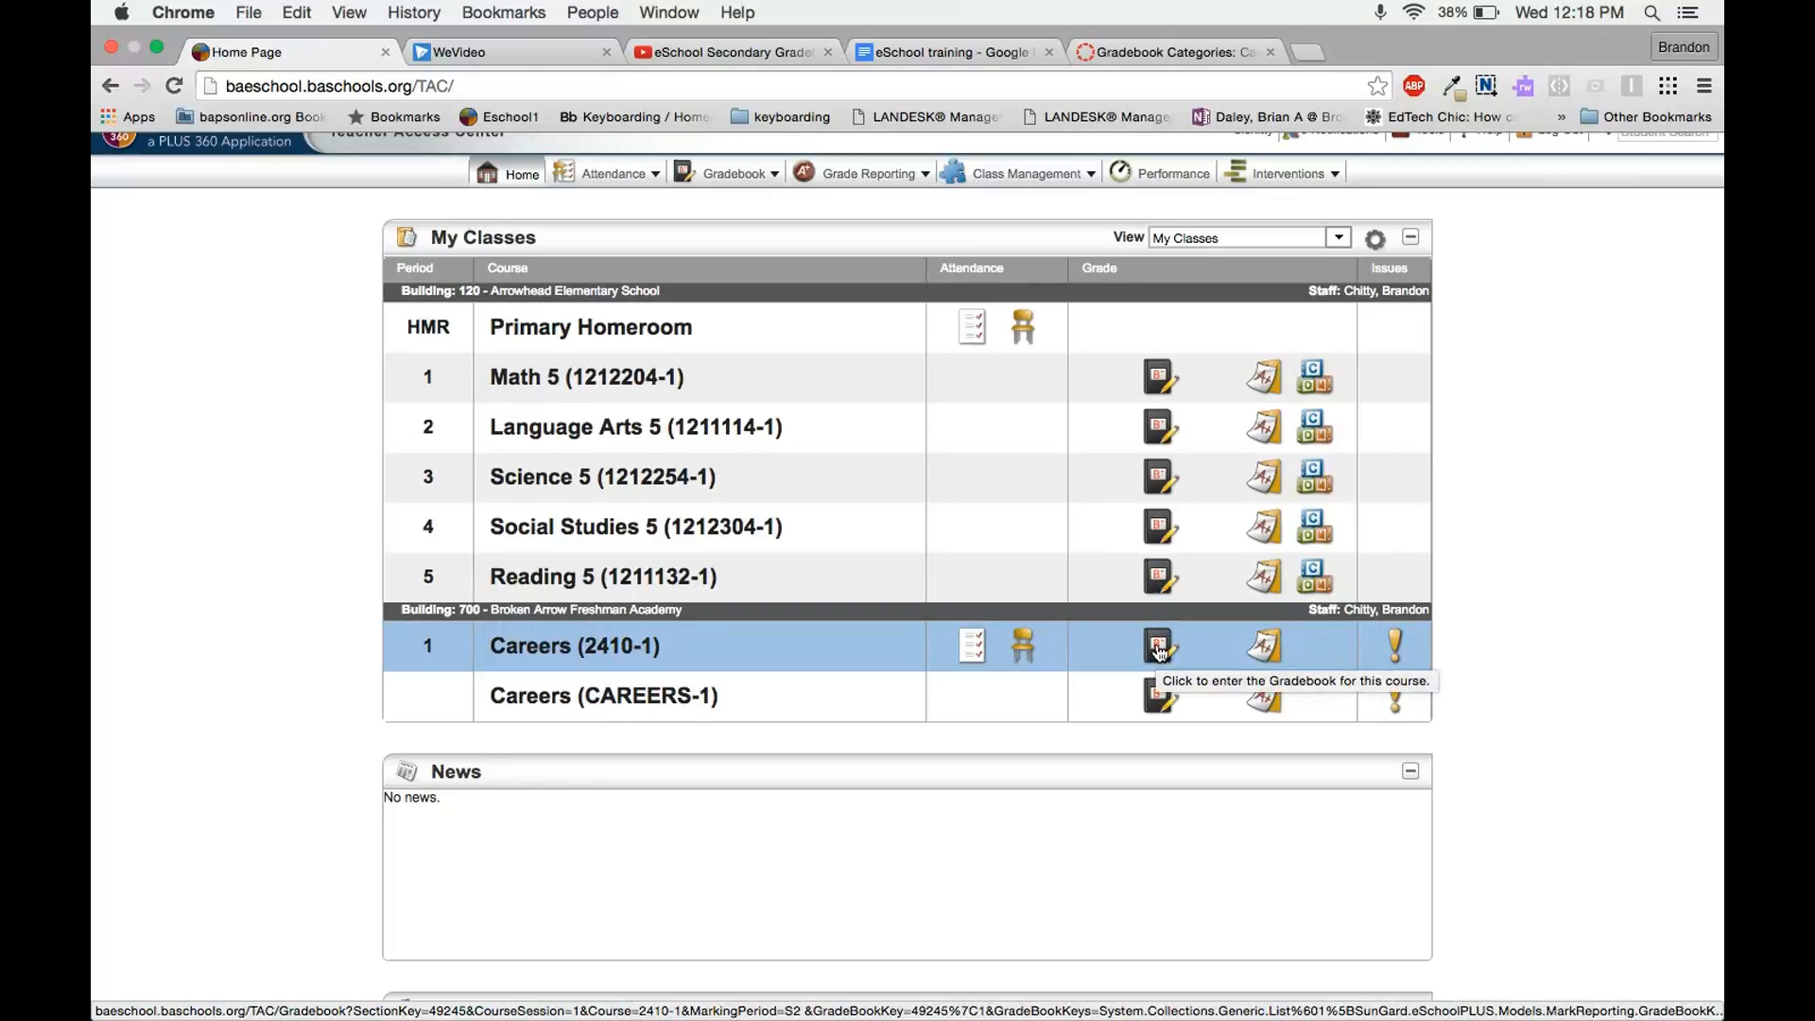
# Step: Open the gradebook for Careers (2410-1) and start a new assignment titled "Resume"
pyautogui.click(1159, 651)
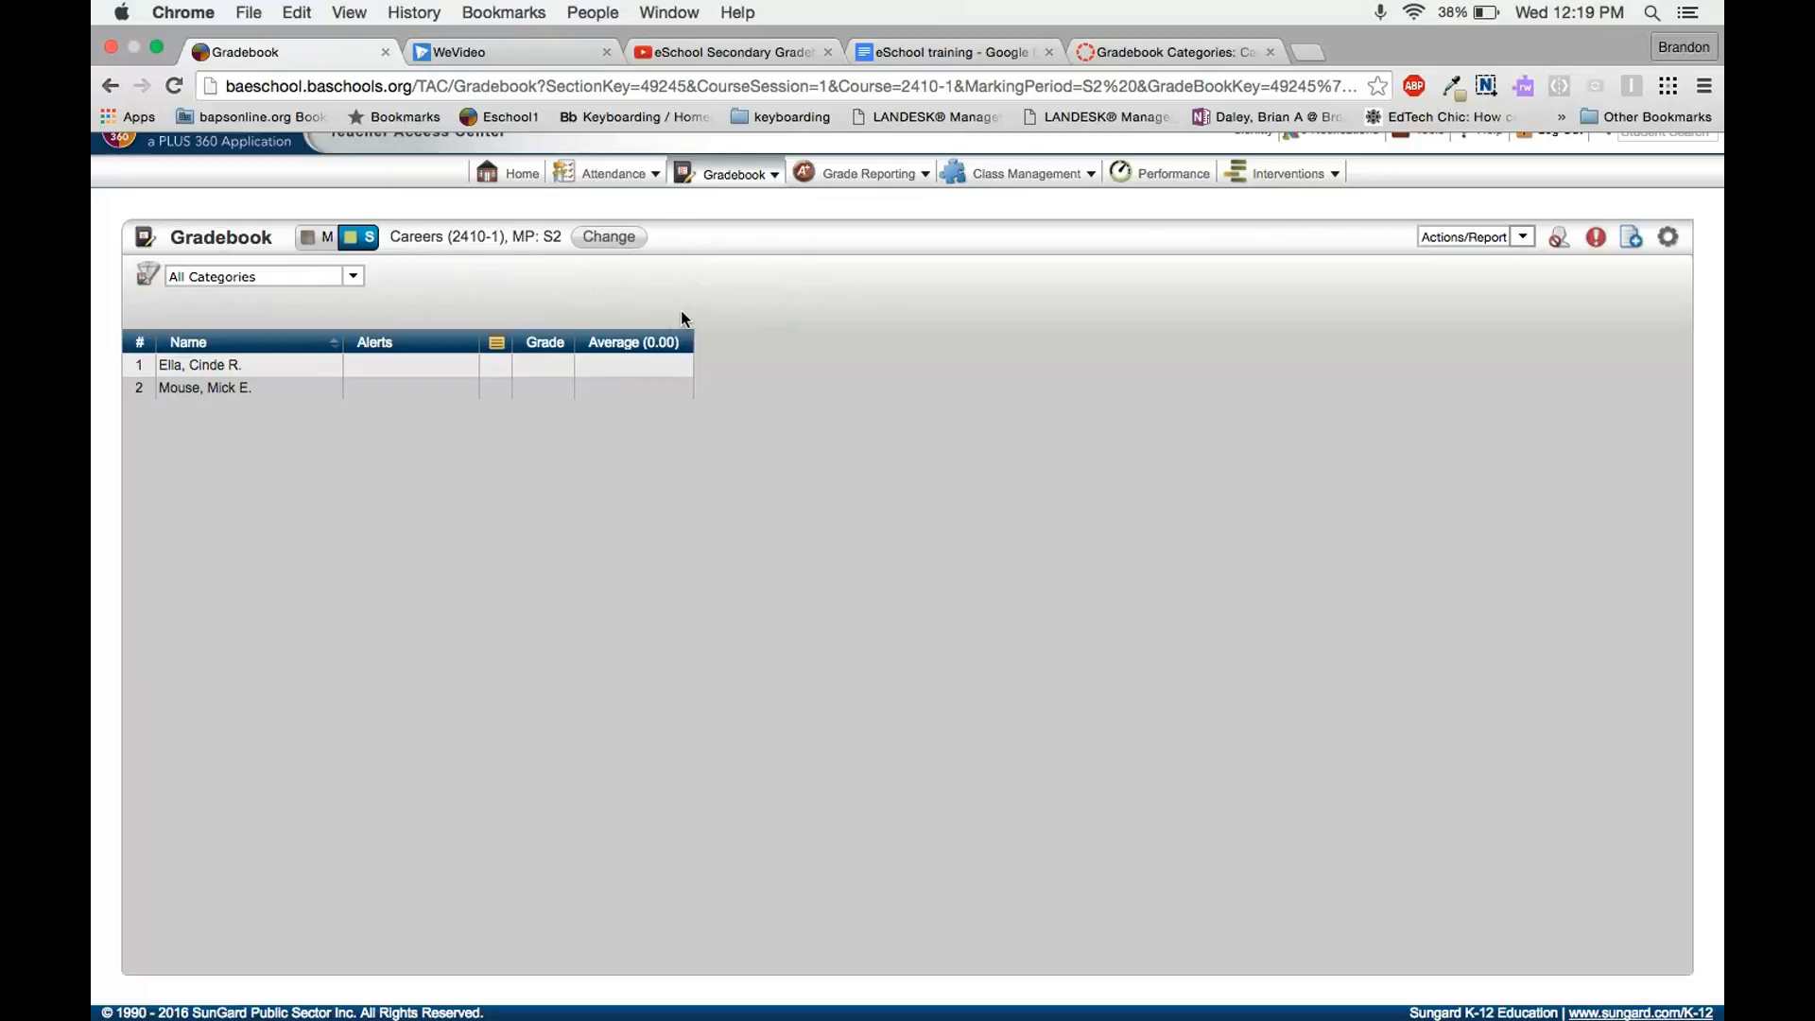
pyautogui.click(1636, 240)
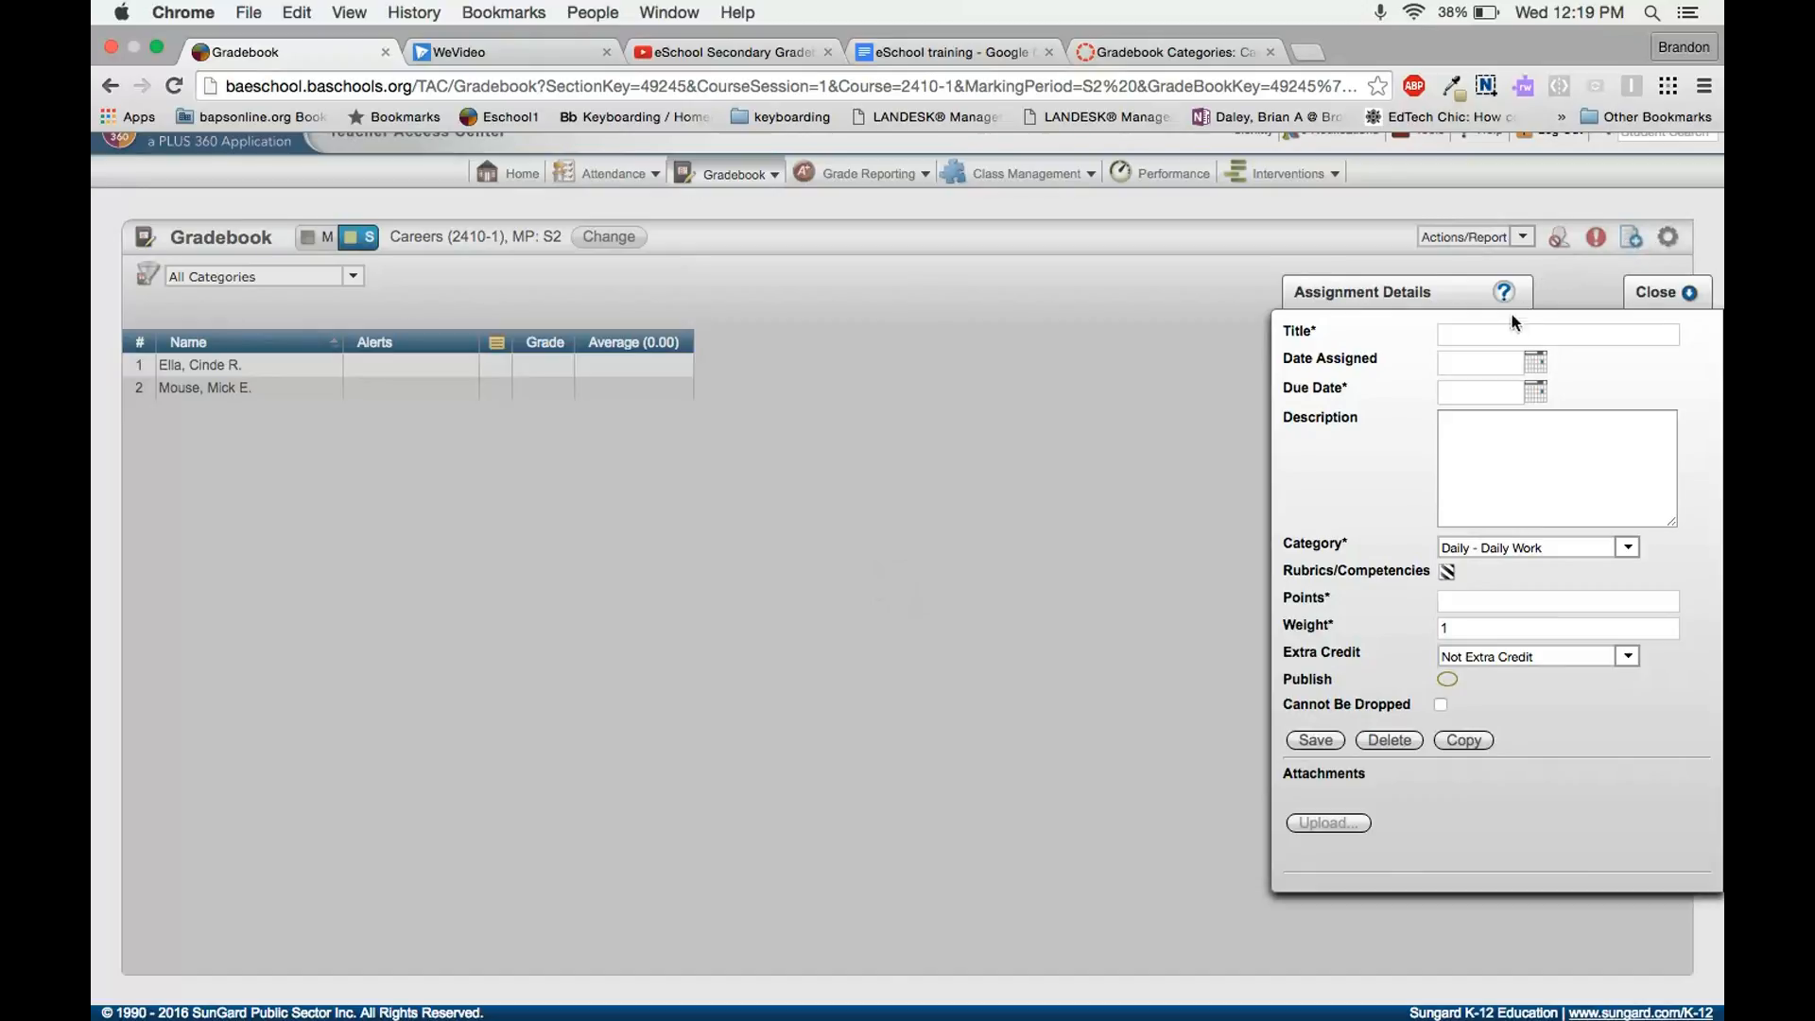
pyautogui.click(1481, 326)
pyautogui.write('Resume')
# Step: Set the Resume assignment's assigned date to 06/23/2016 and its due date to 06/24/2016
pyautogui.click(1541, 362)
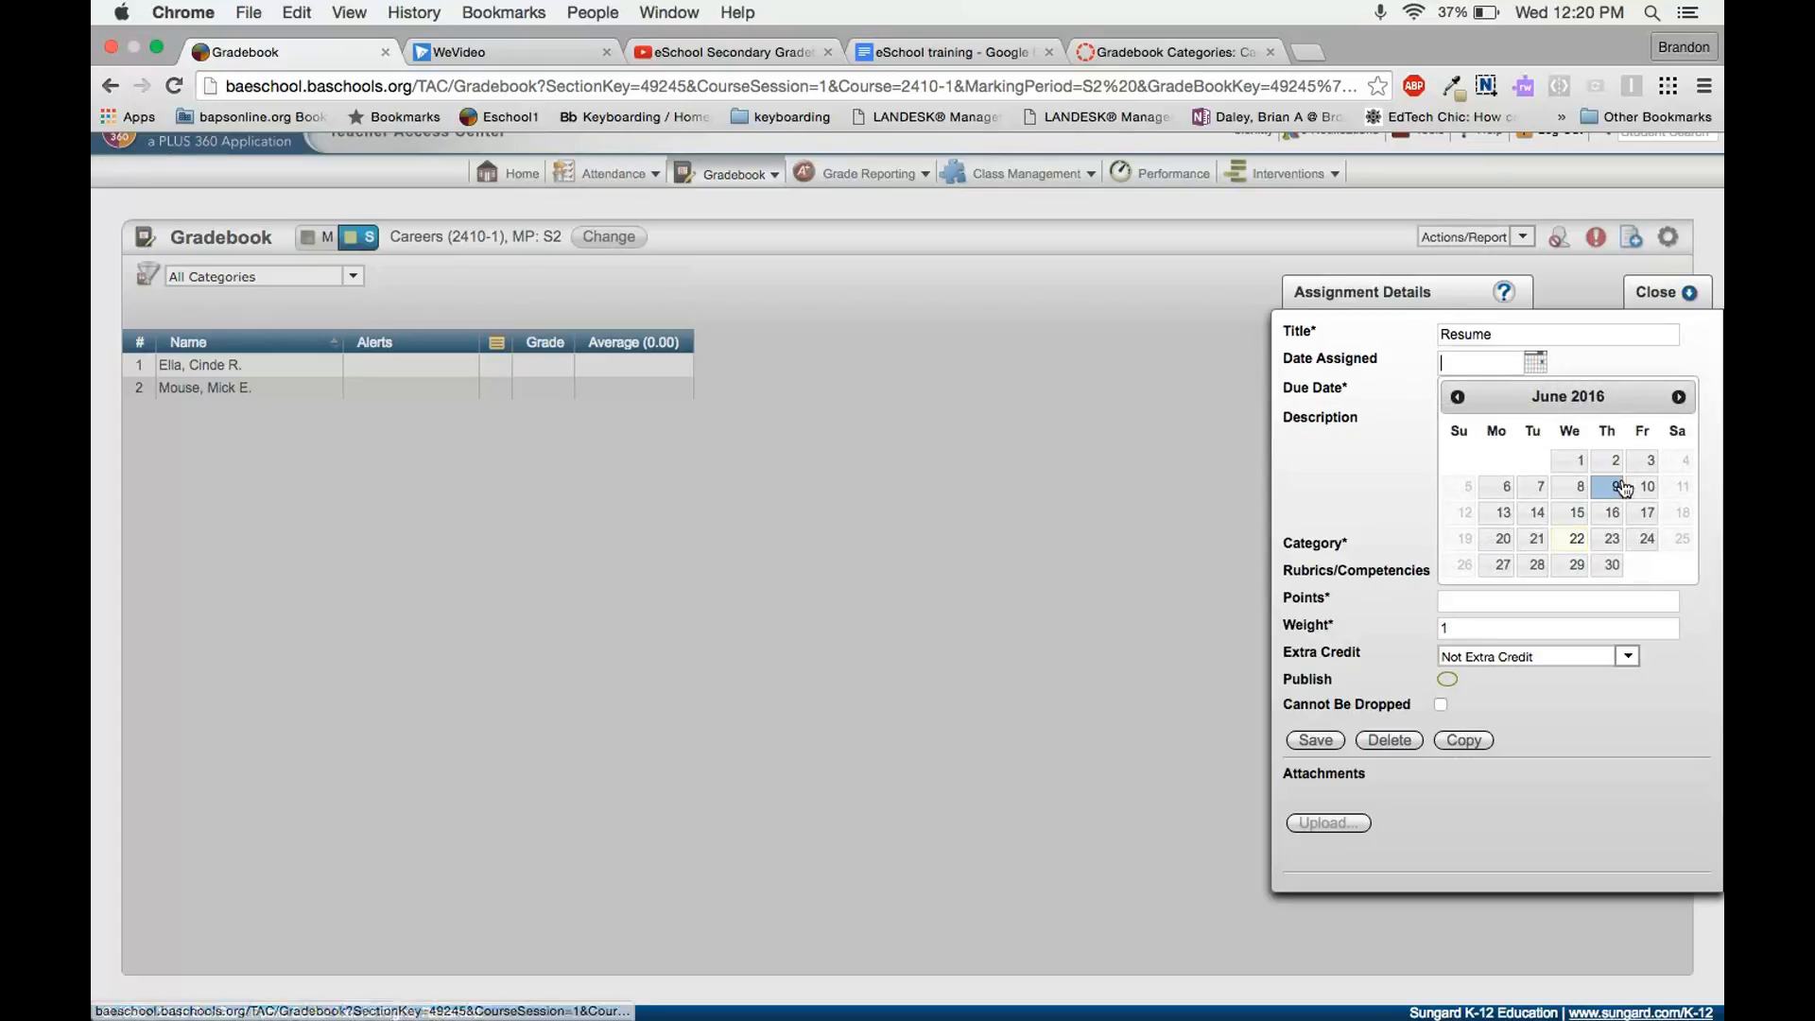
pyautogui.click(1612, 541)
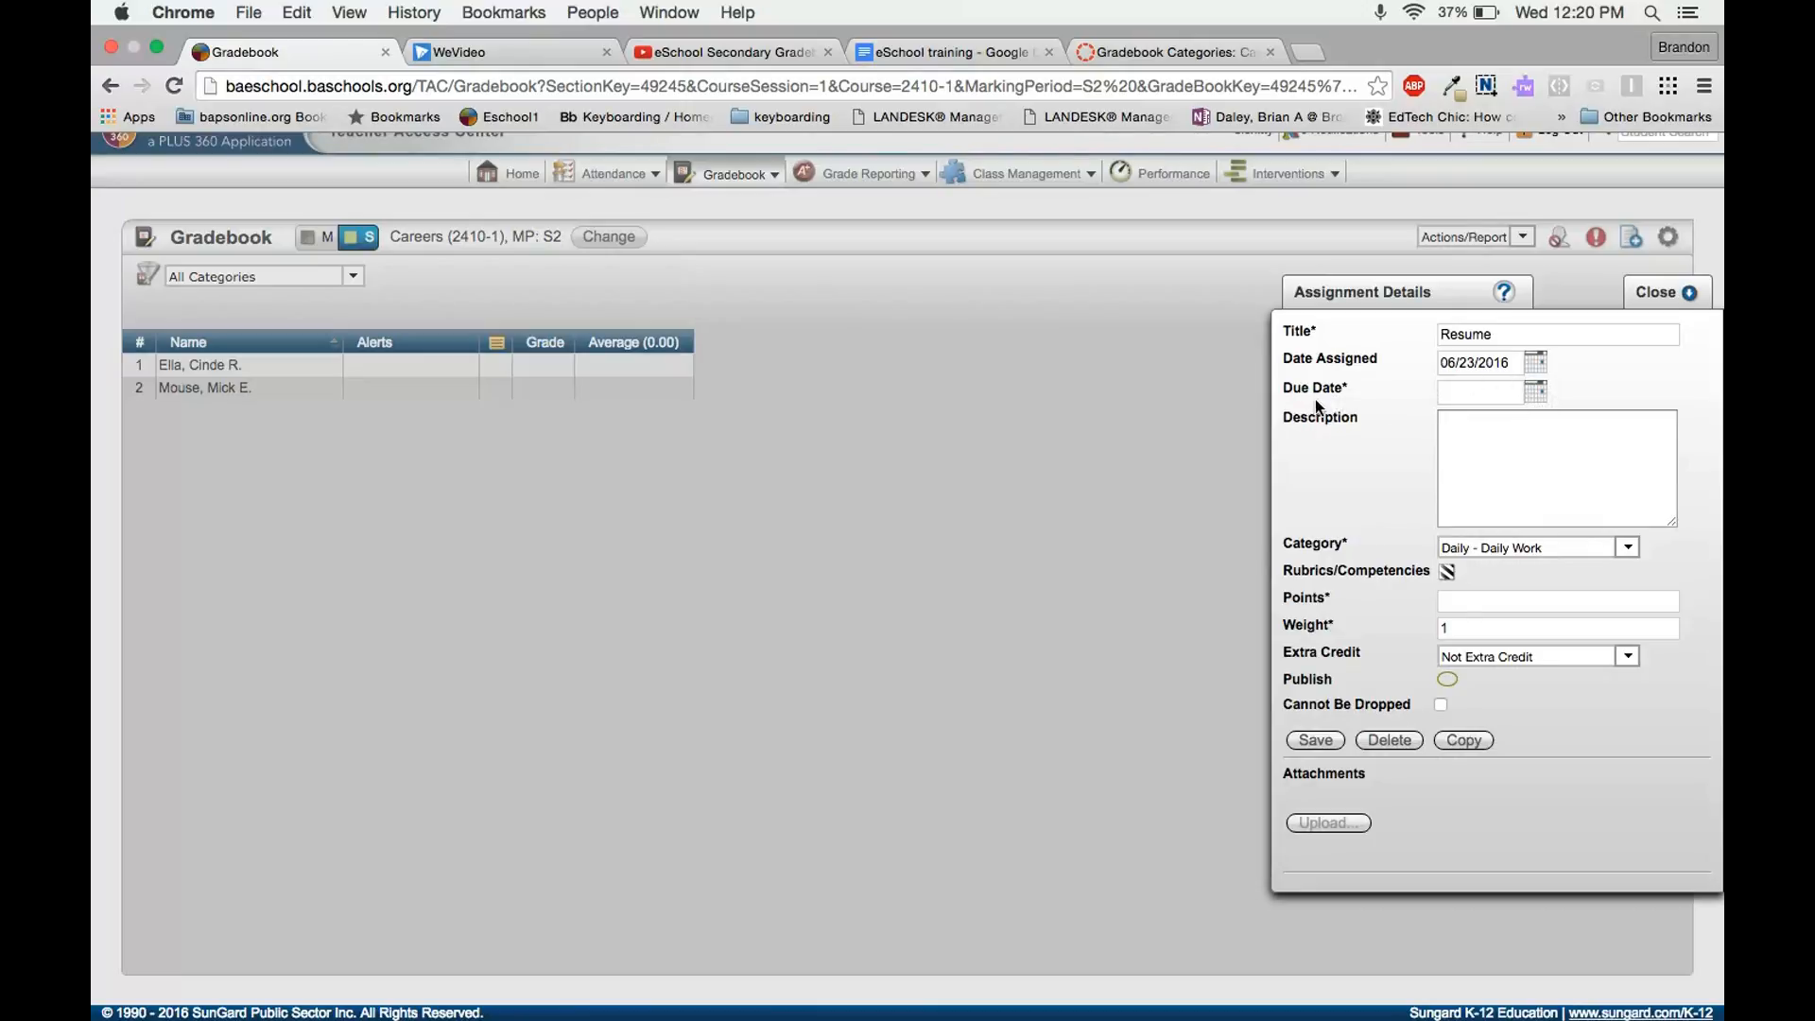
pyautogui.click(1535, 391)
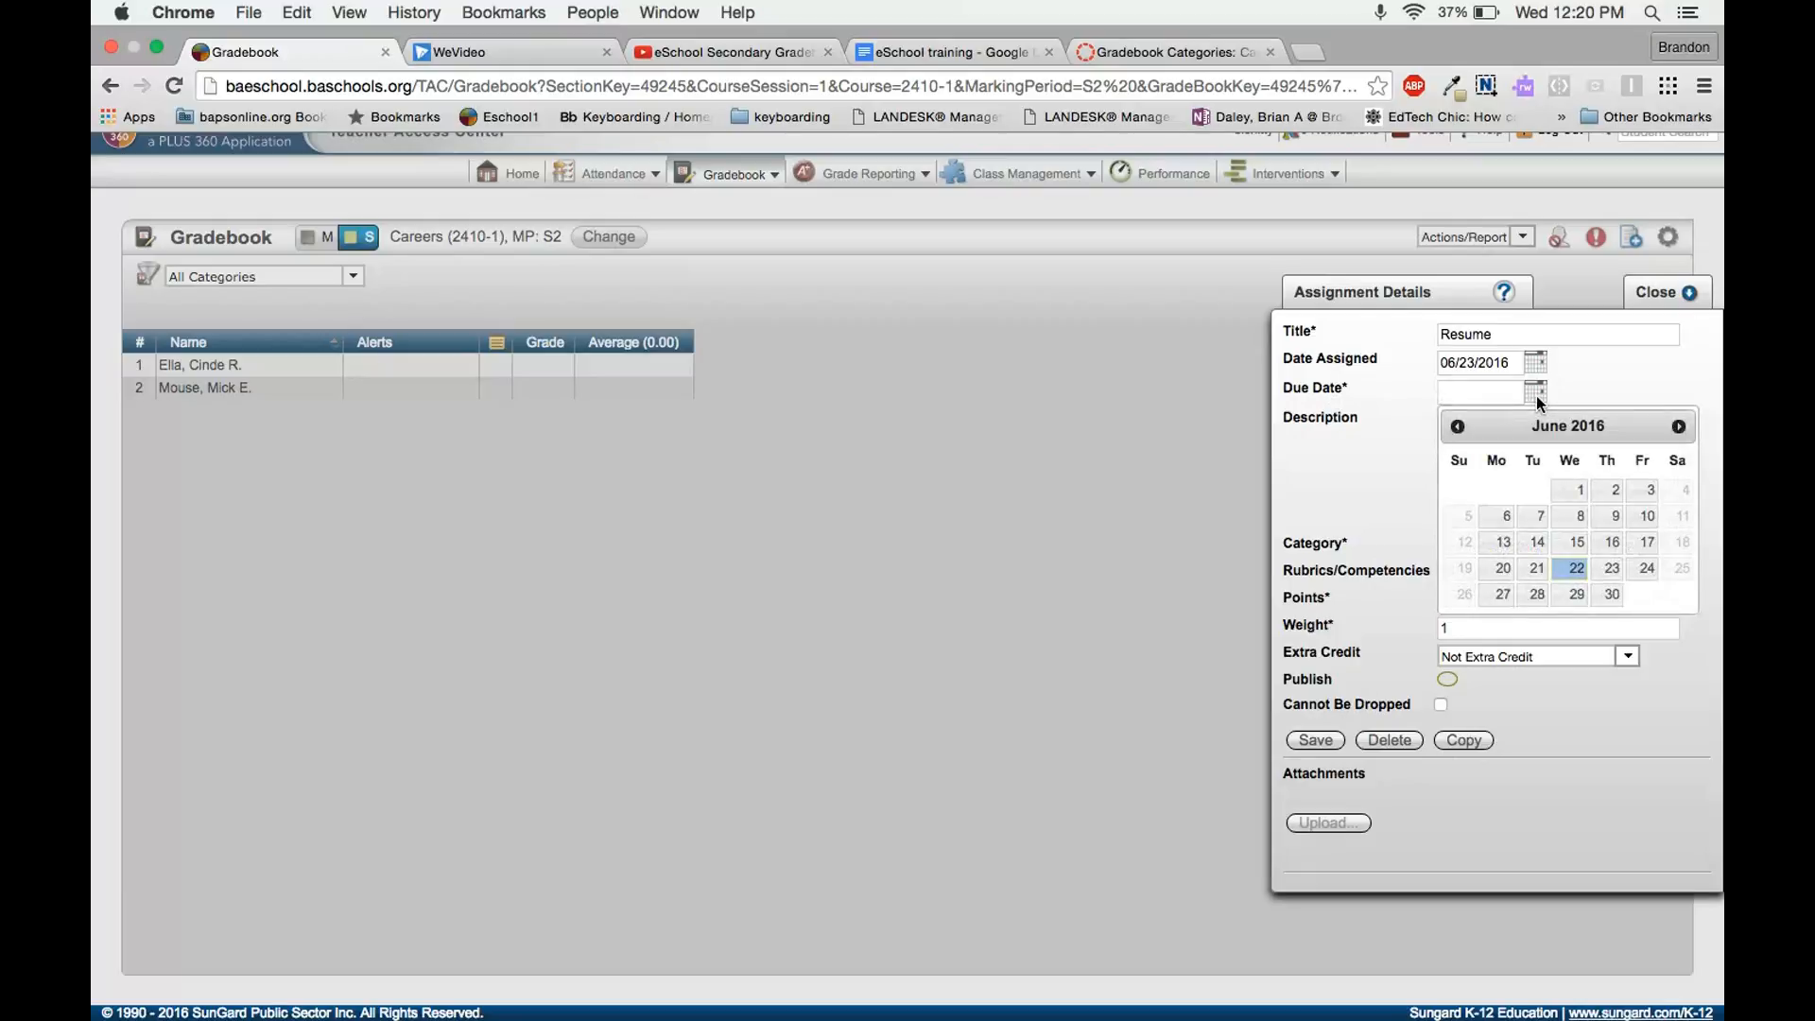
pyautogui.click(1647, 570)
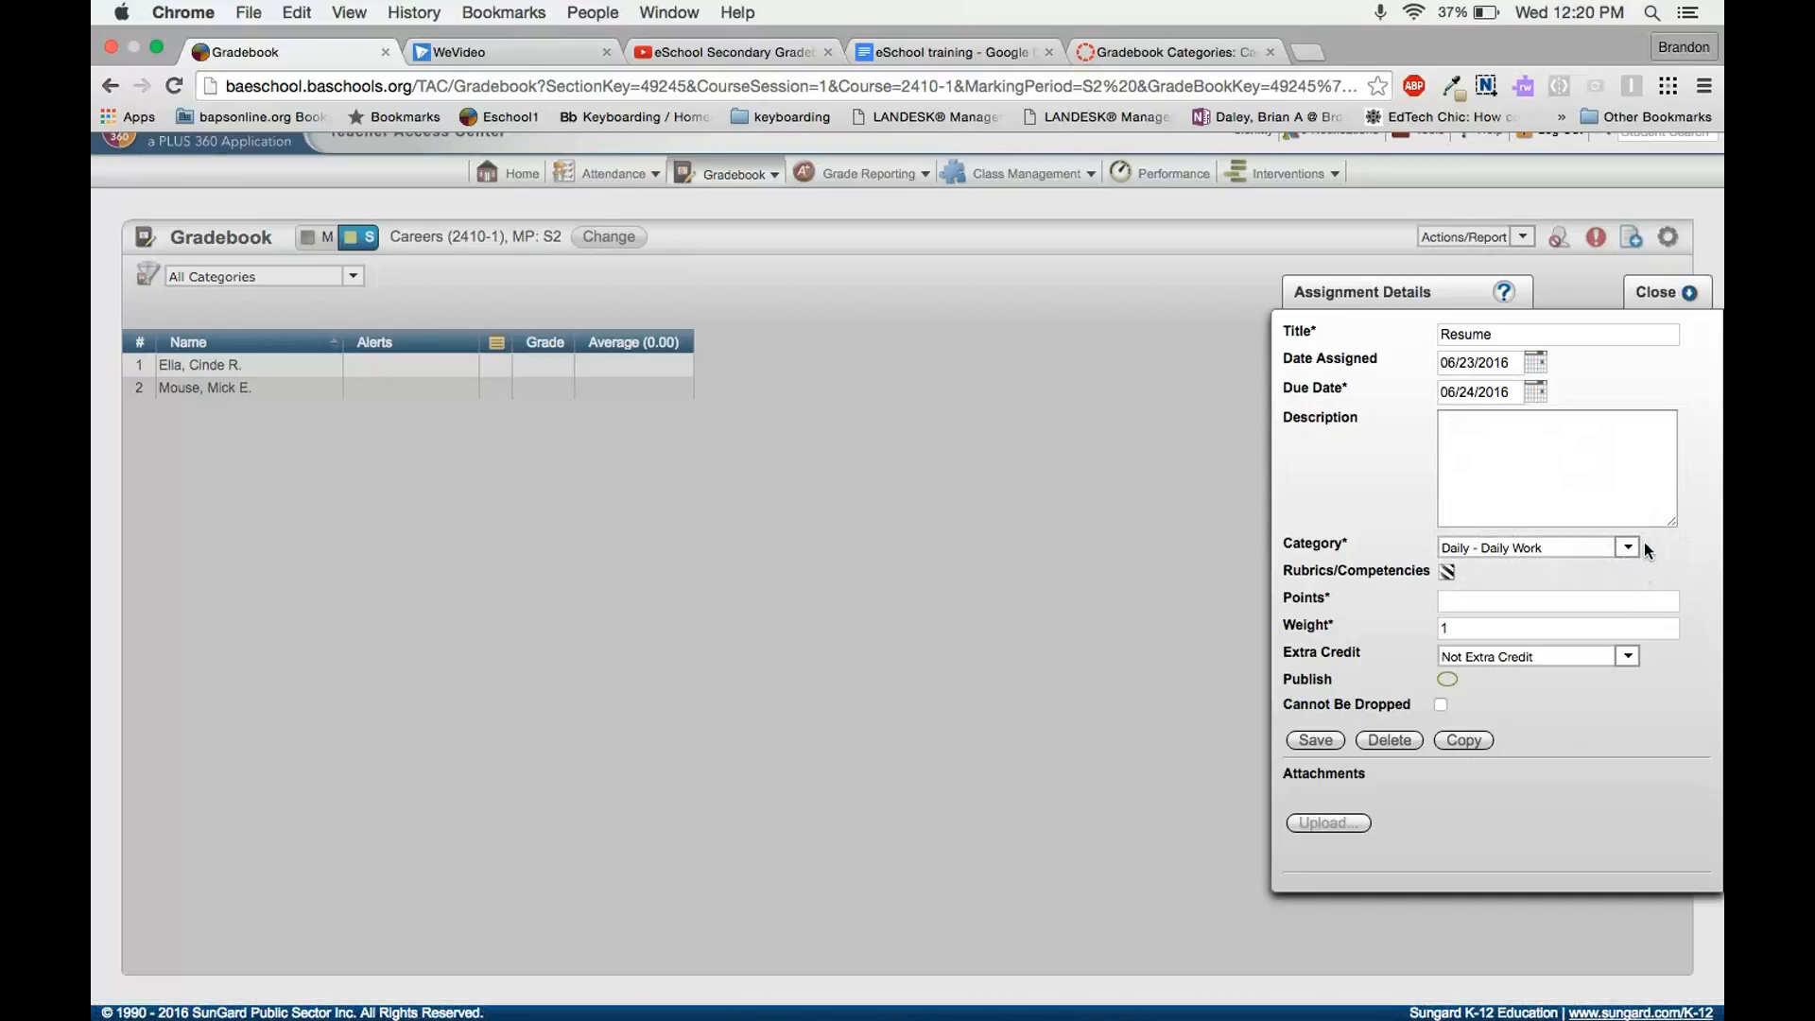
# Step: Enter the description "Students will create a resume." and choose the category Daily - Daily Work
pyautogui.click(1530, 432)
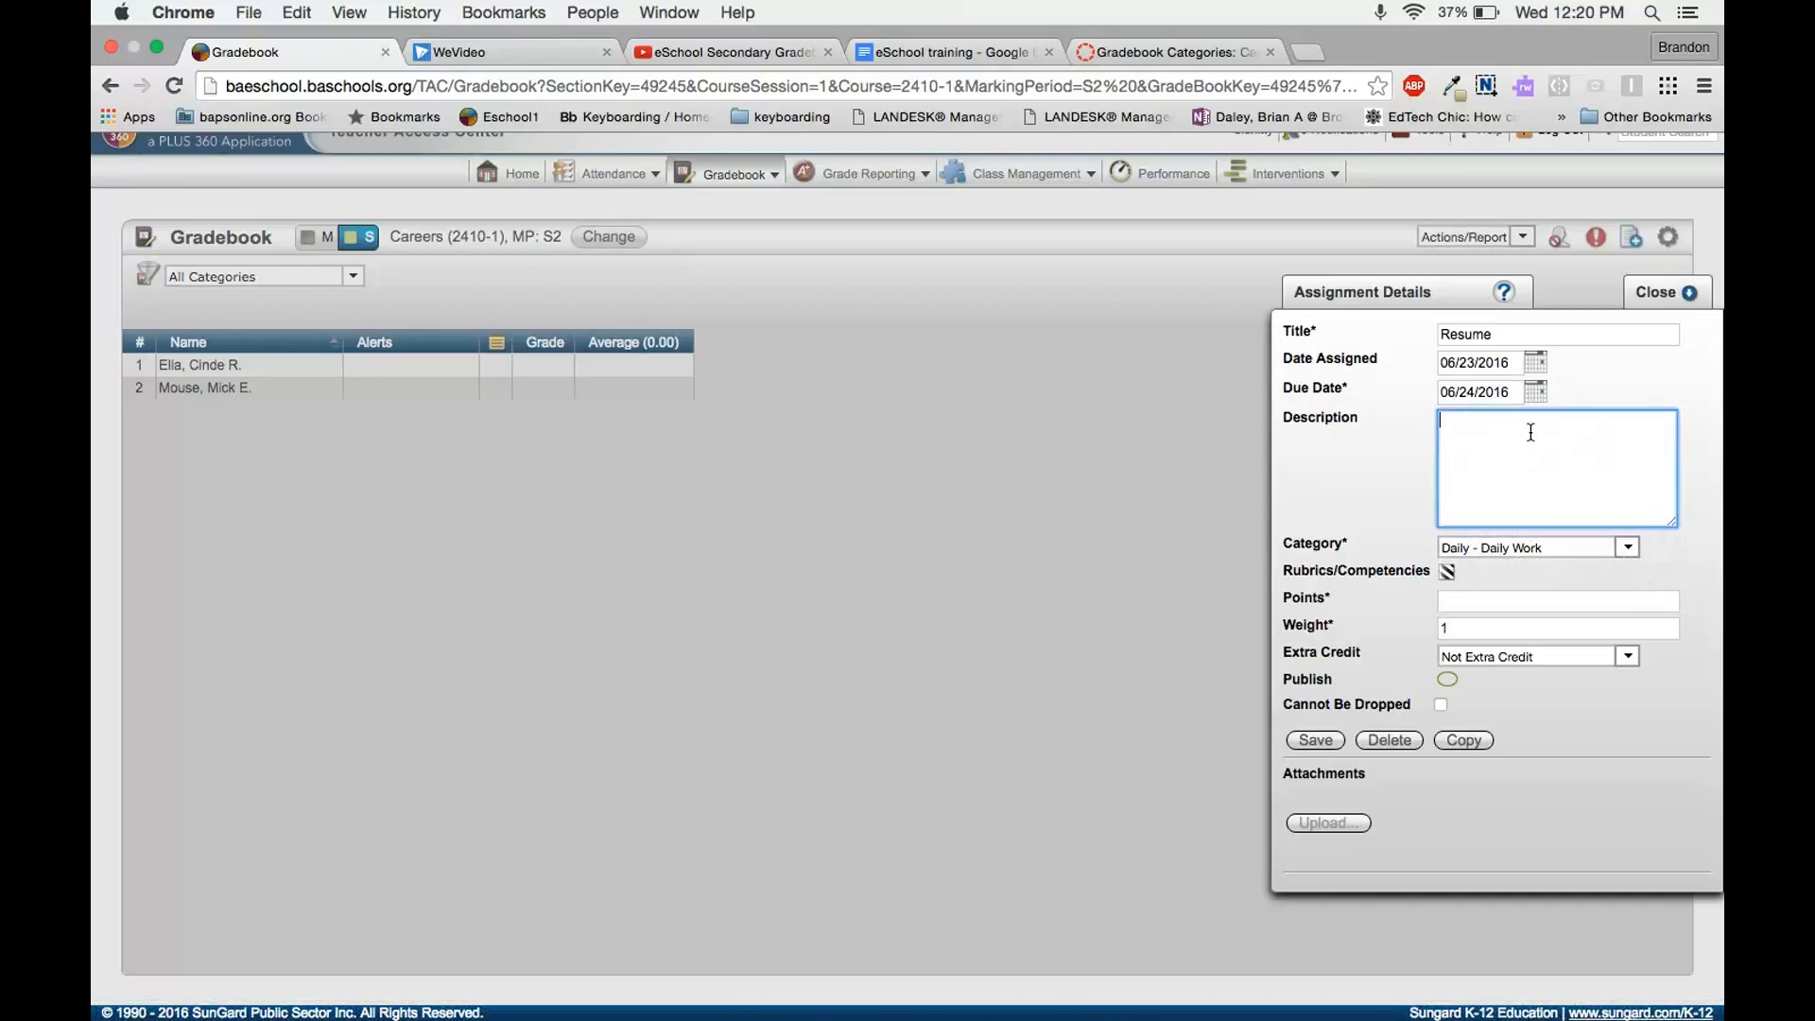
pyautogui.write('Students will create a resume.')
pyautogui.click(1627, 548)
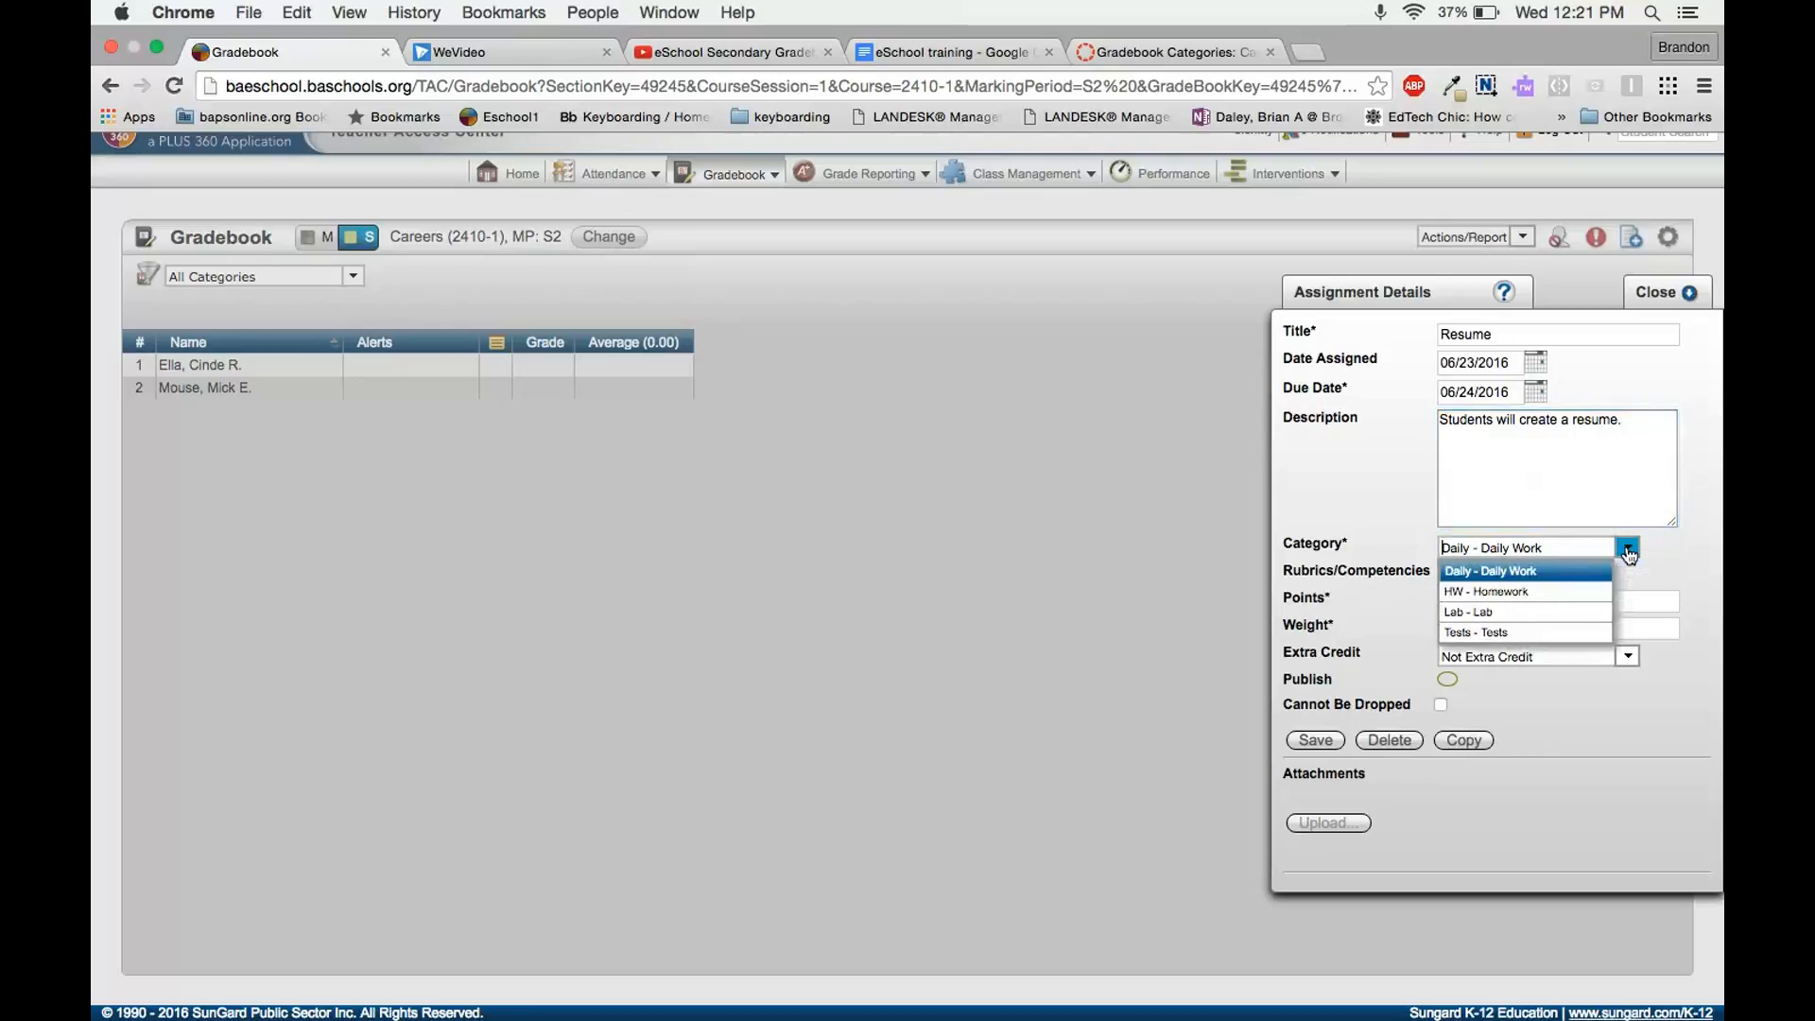
pyautogui.click(1514, 572)
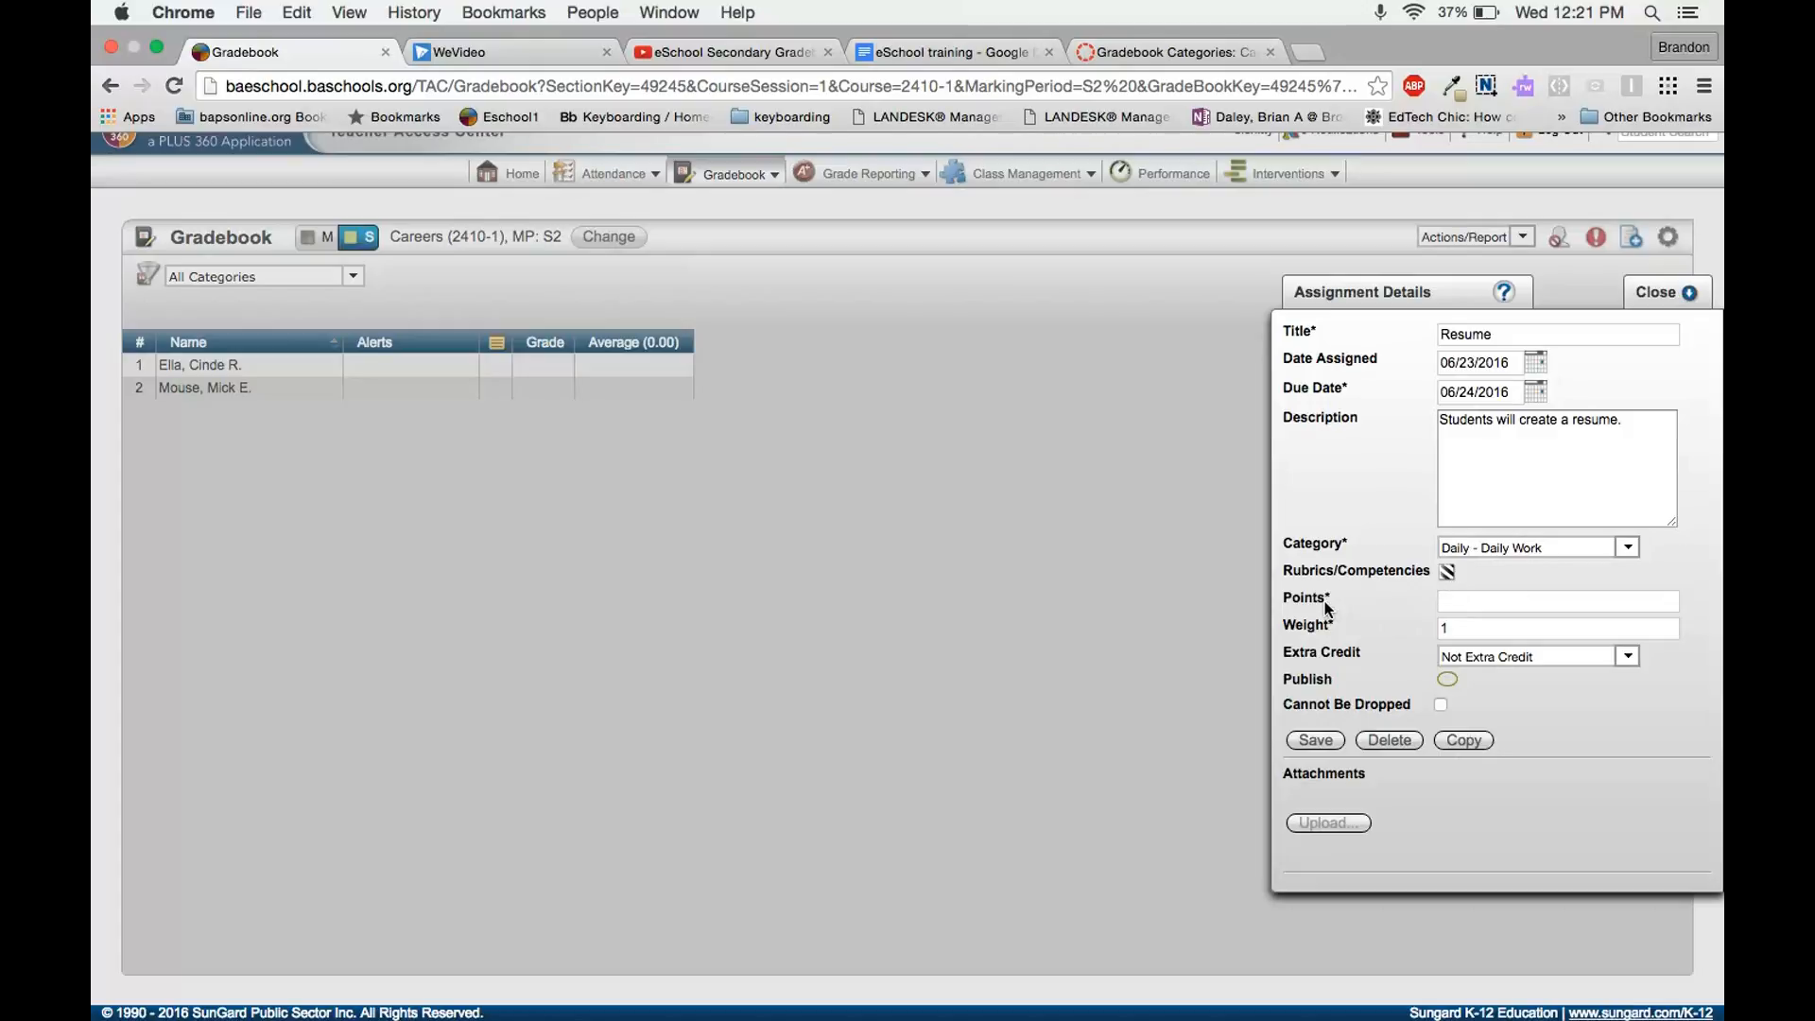
# Step: Set the assignment's points to 100, keep it as Not Extra Credit, and save the assignment
pyautogui.click(1480, 608)
pyautogui.write('100')
pyautogui.click(1627, 660)
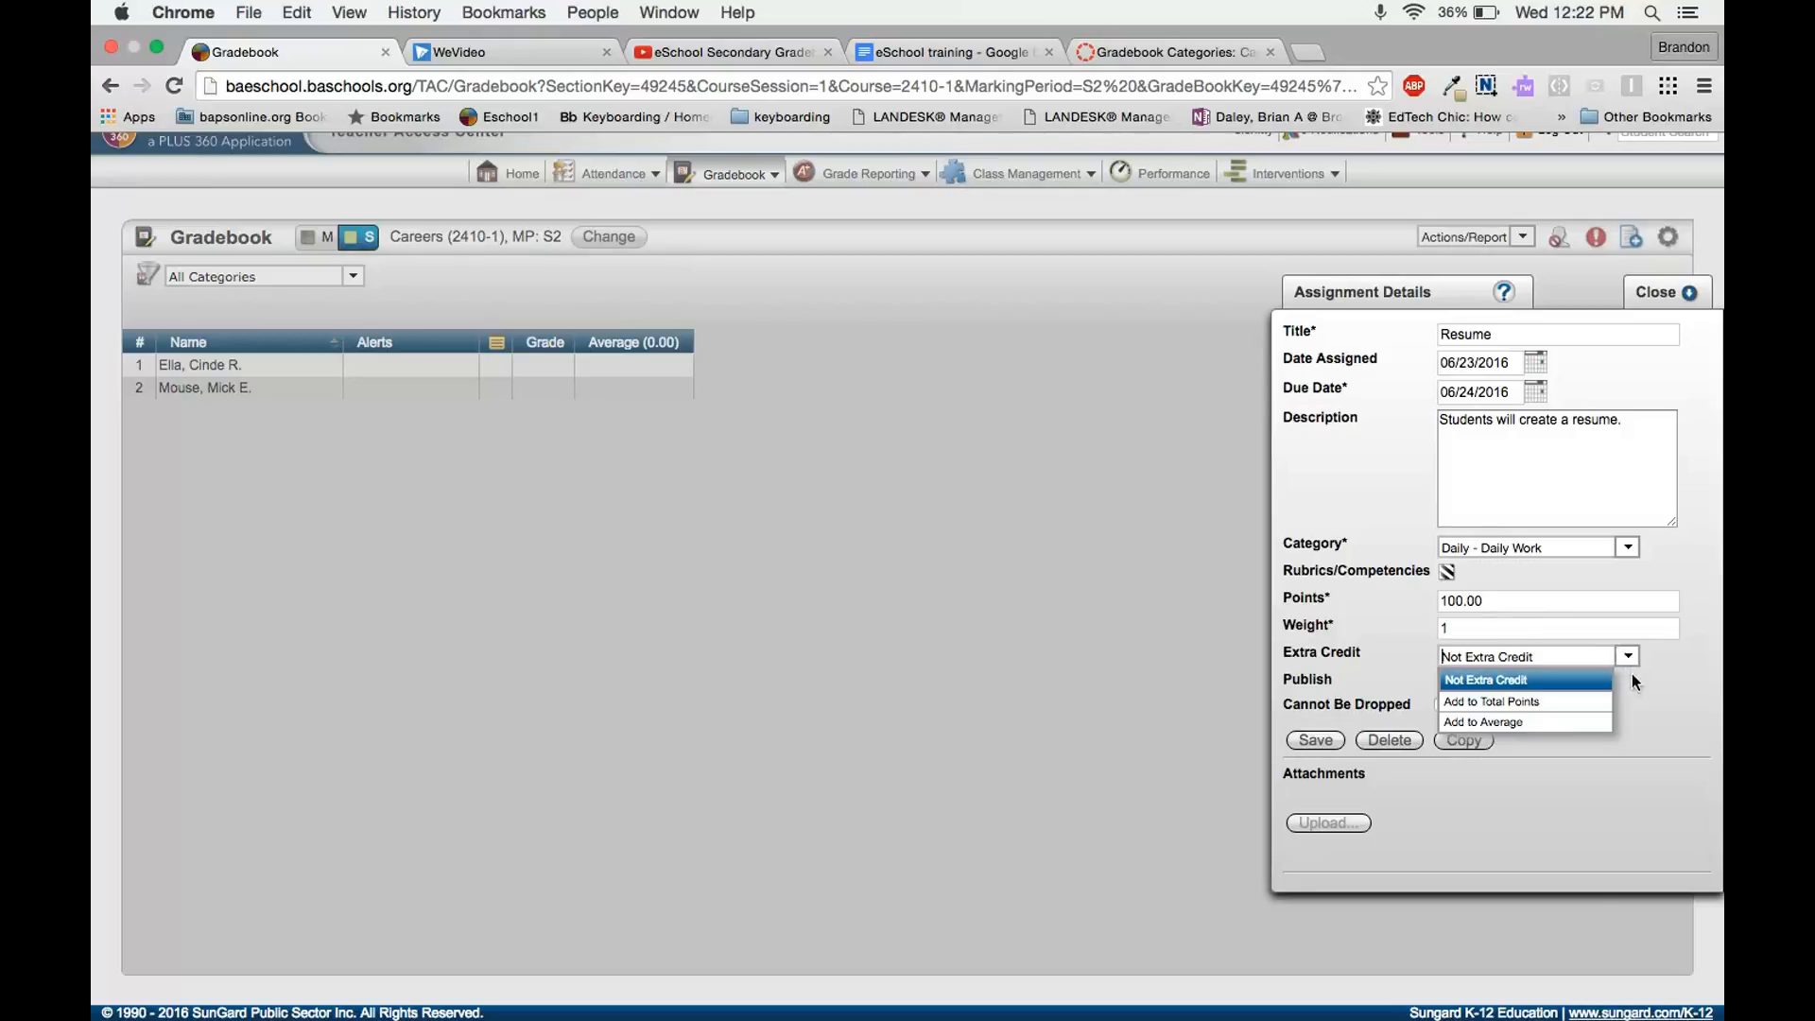
pyautogui.click(1631, 673)
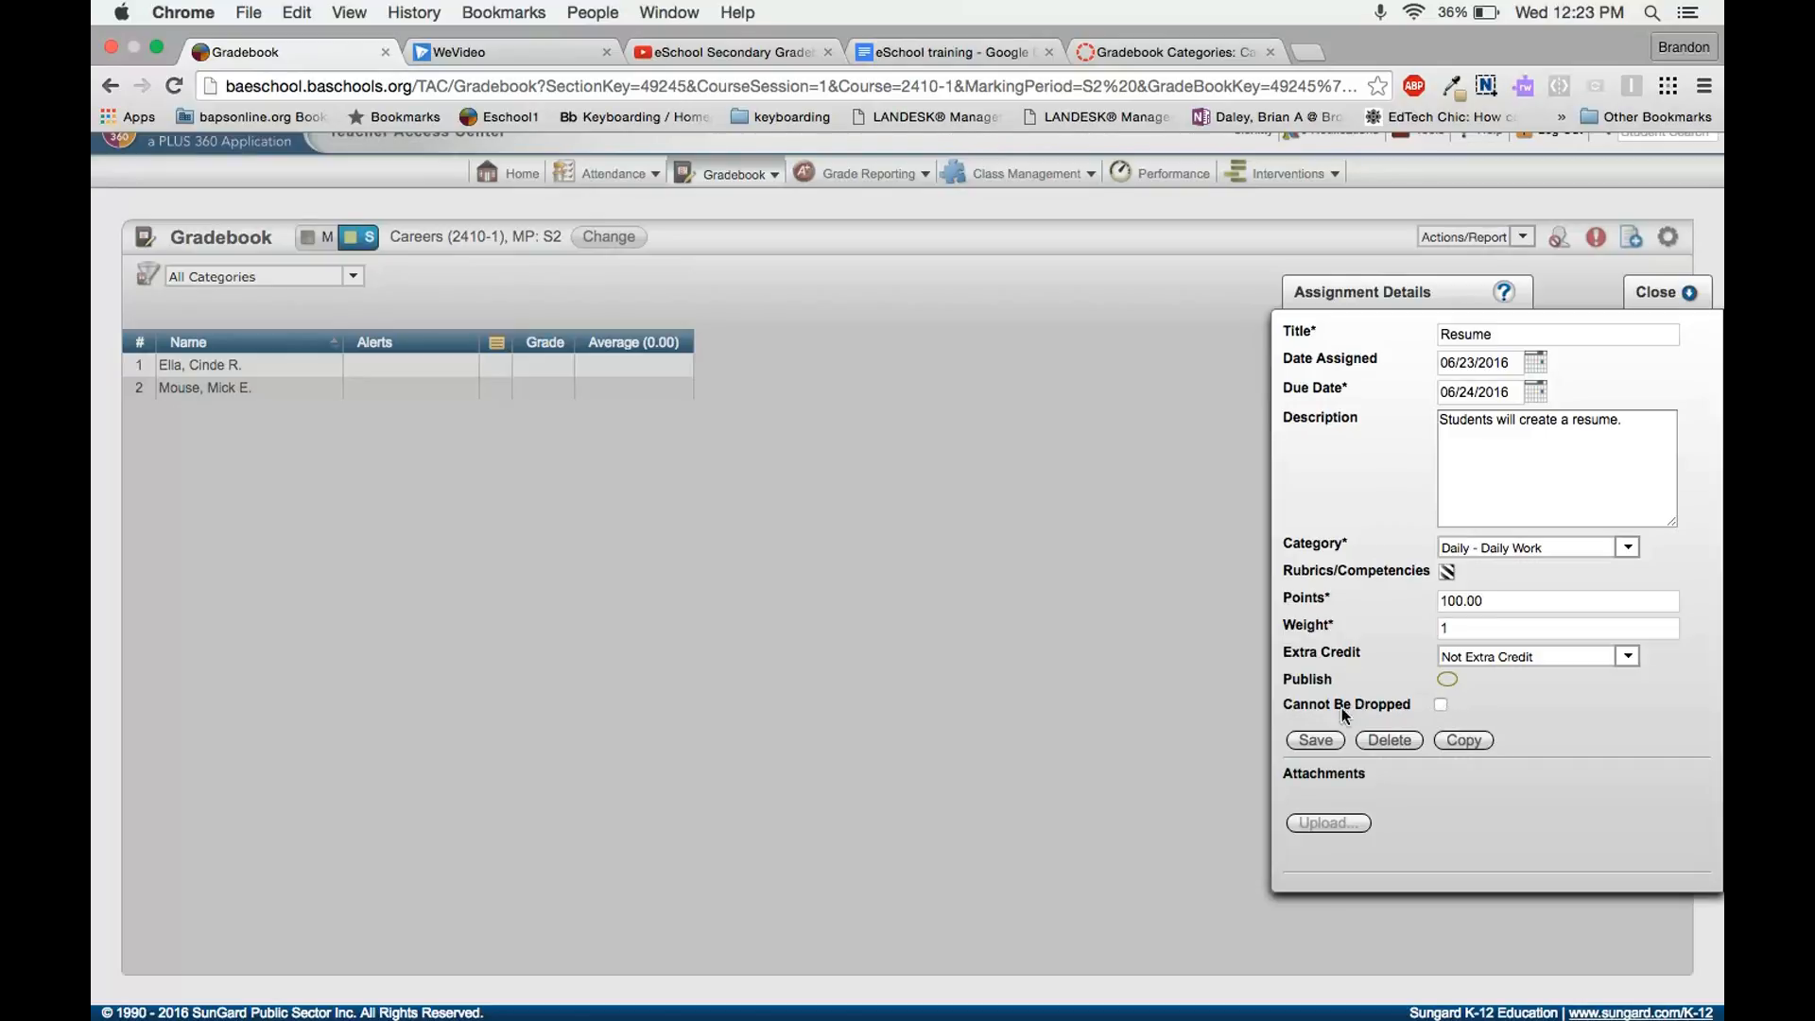
pyautogui.click(1317, 743)
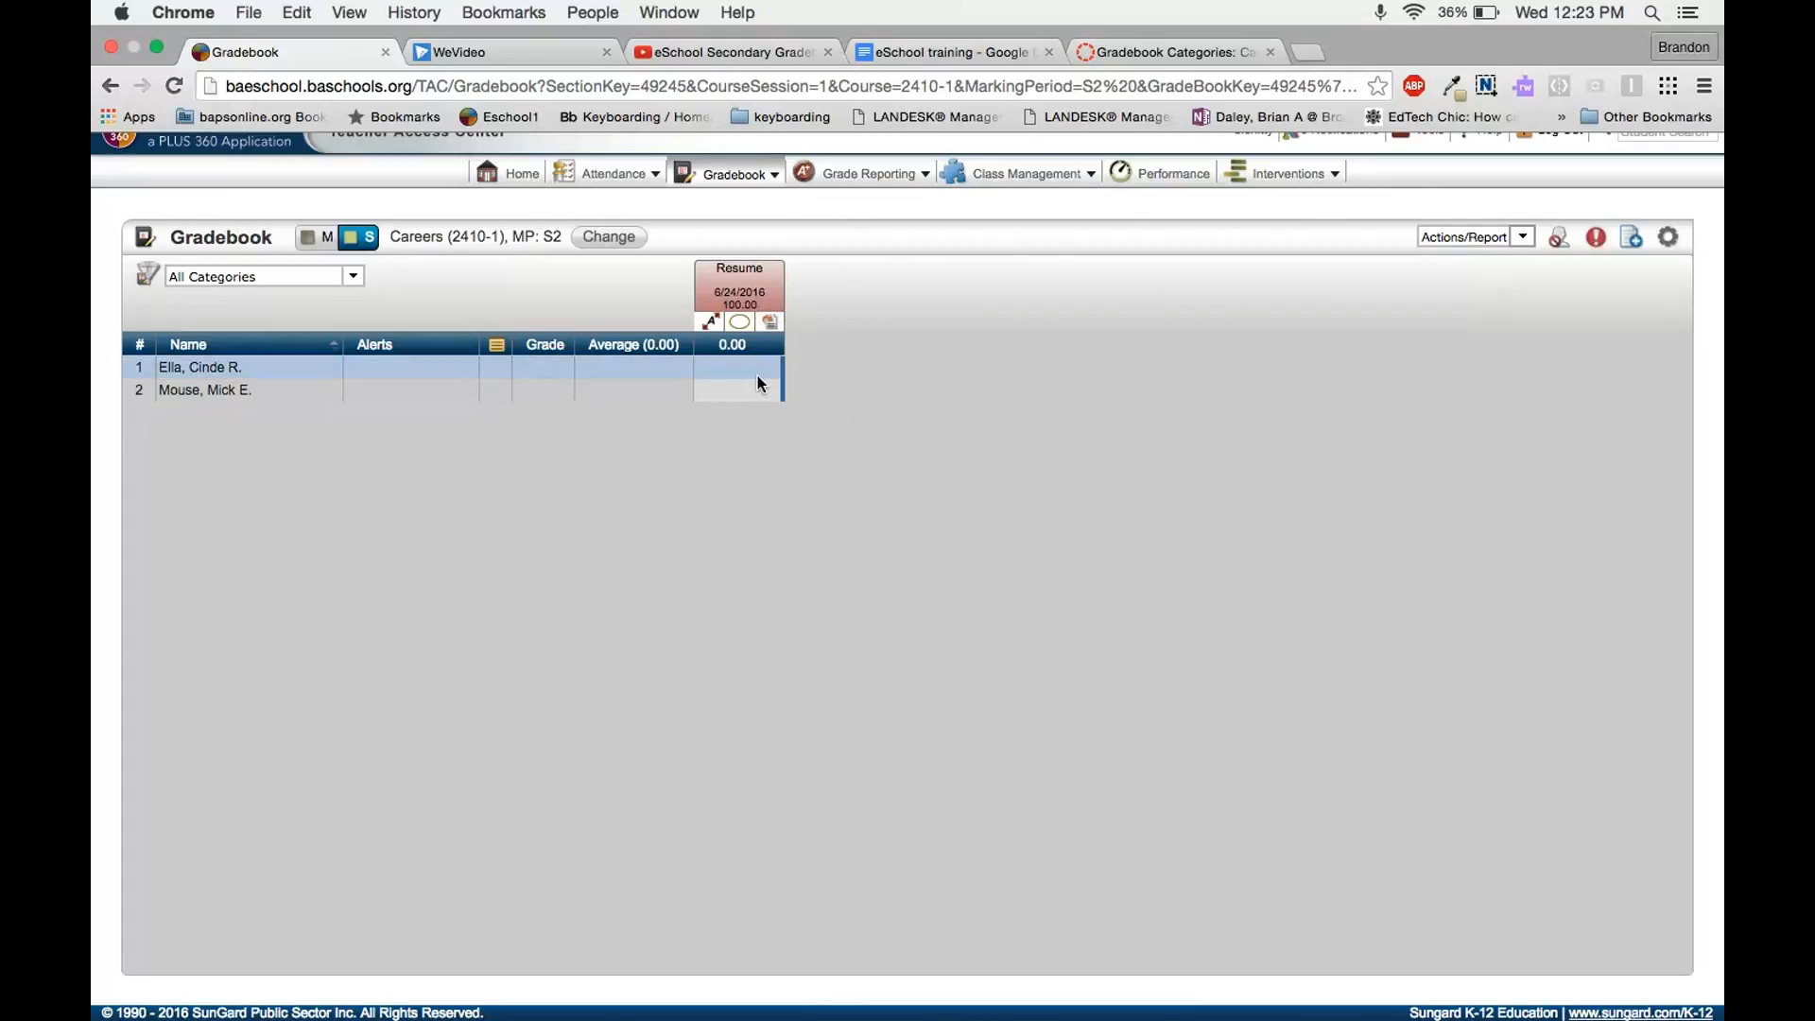
# Step: Cycle the Resume assignment's Home Access publishing status through its levels and back to unpublished
pyautogui.click(740, 326)
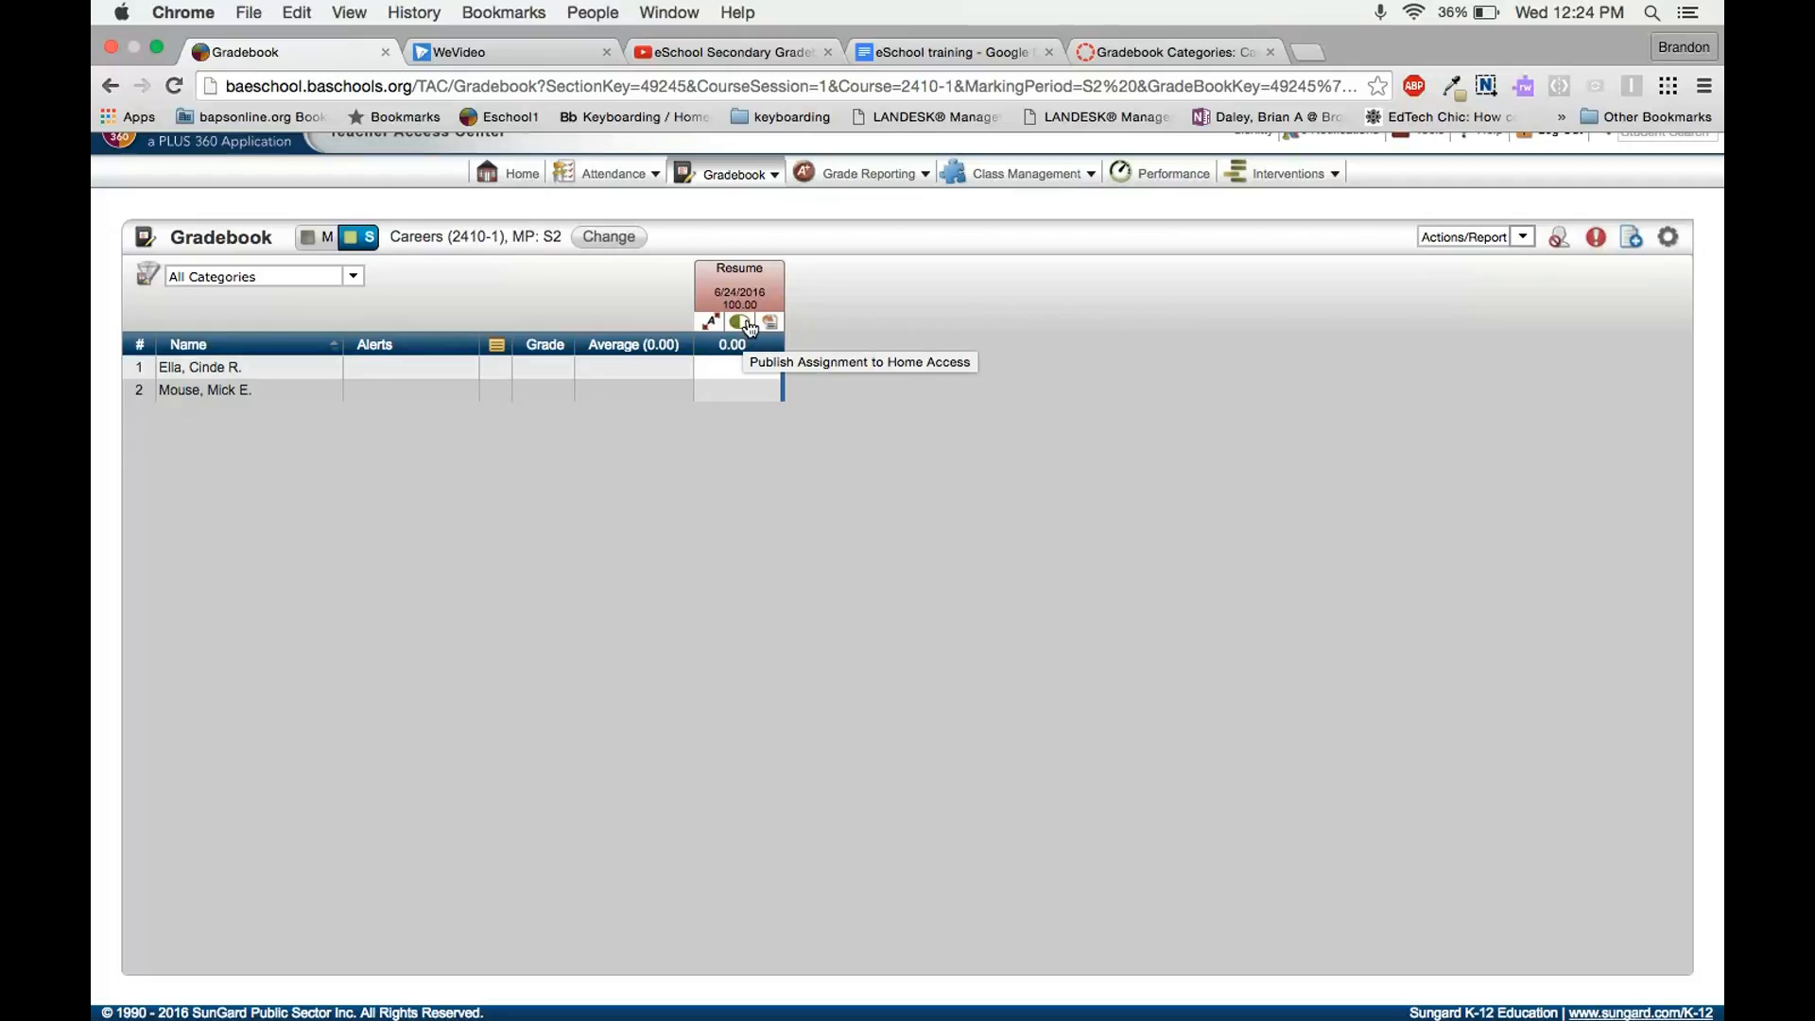
pyautogui.click(746, 325)
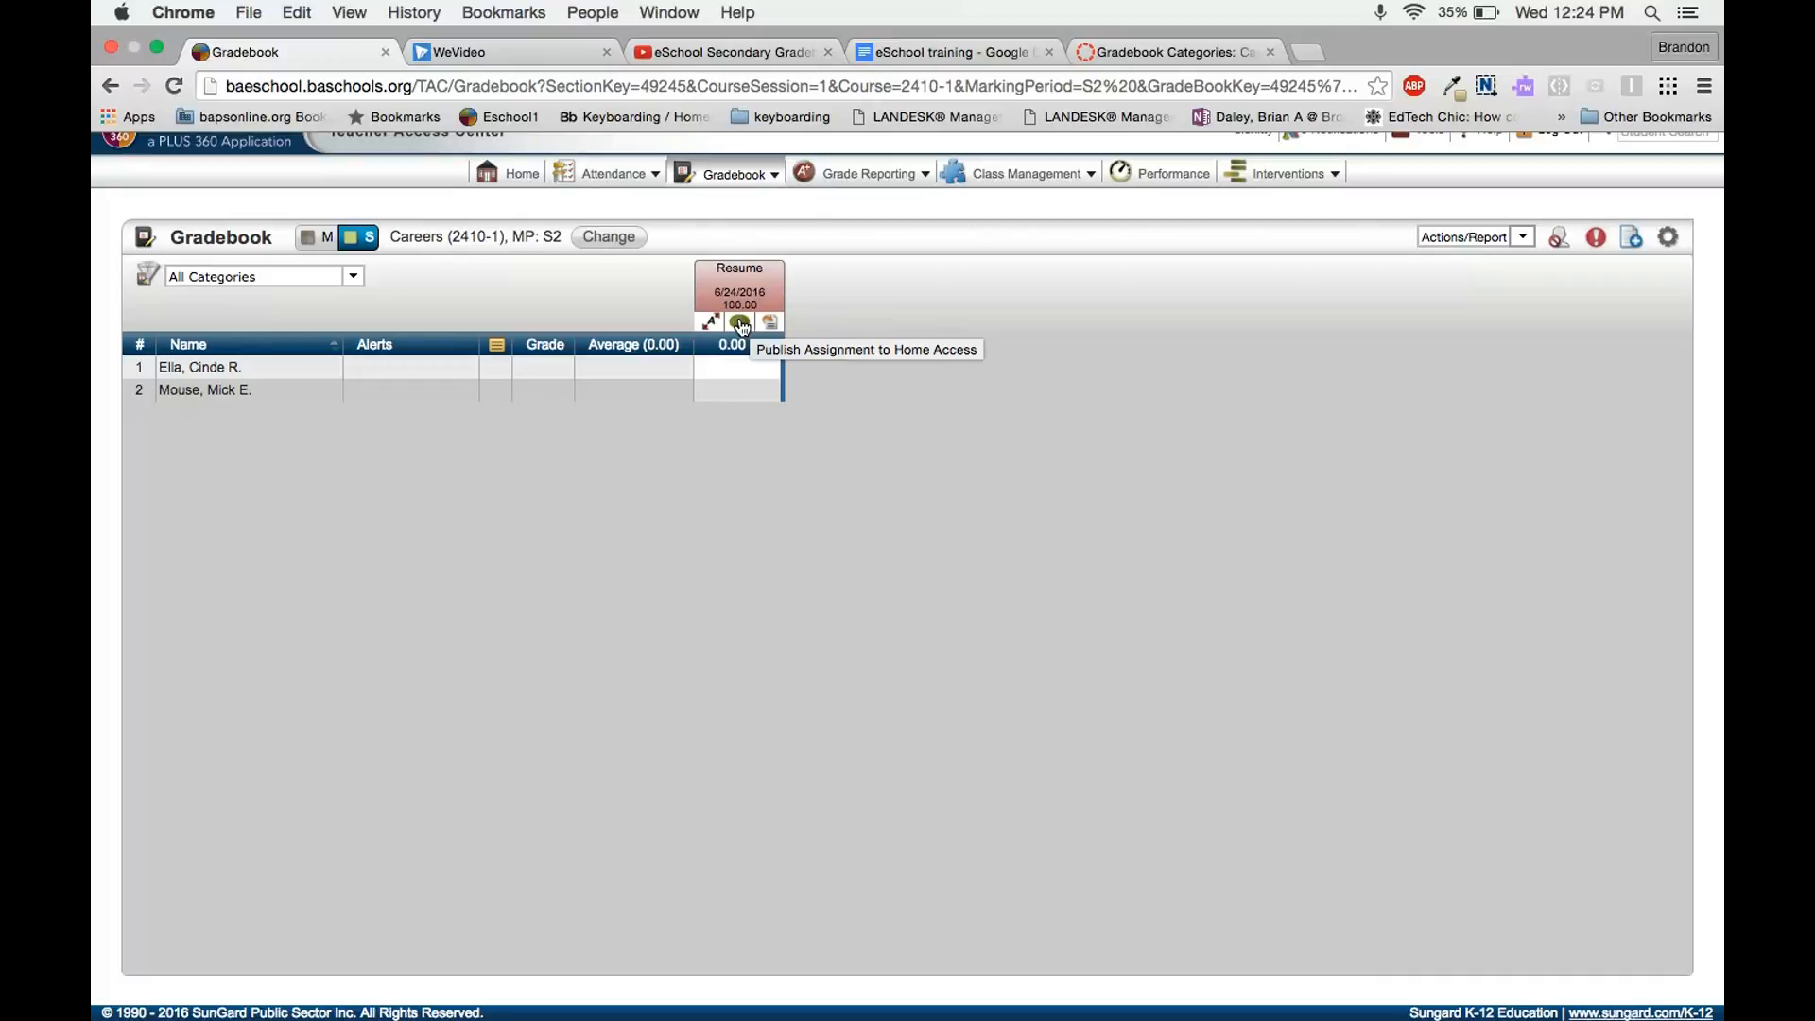
pyautogui.click(741, 325)
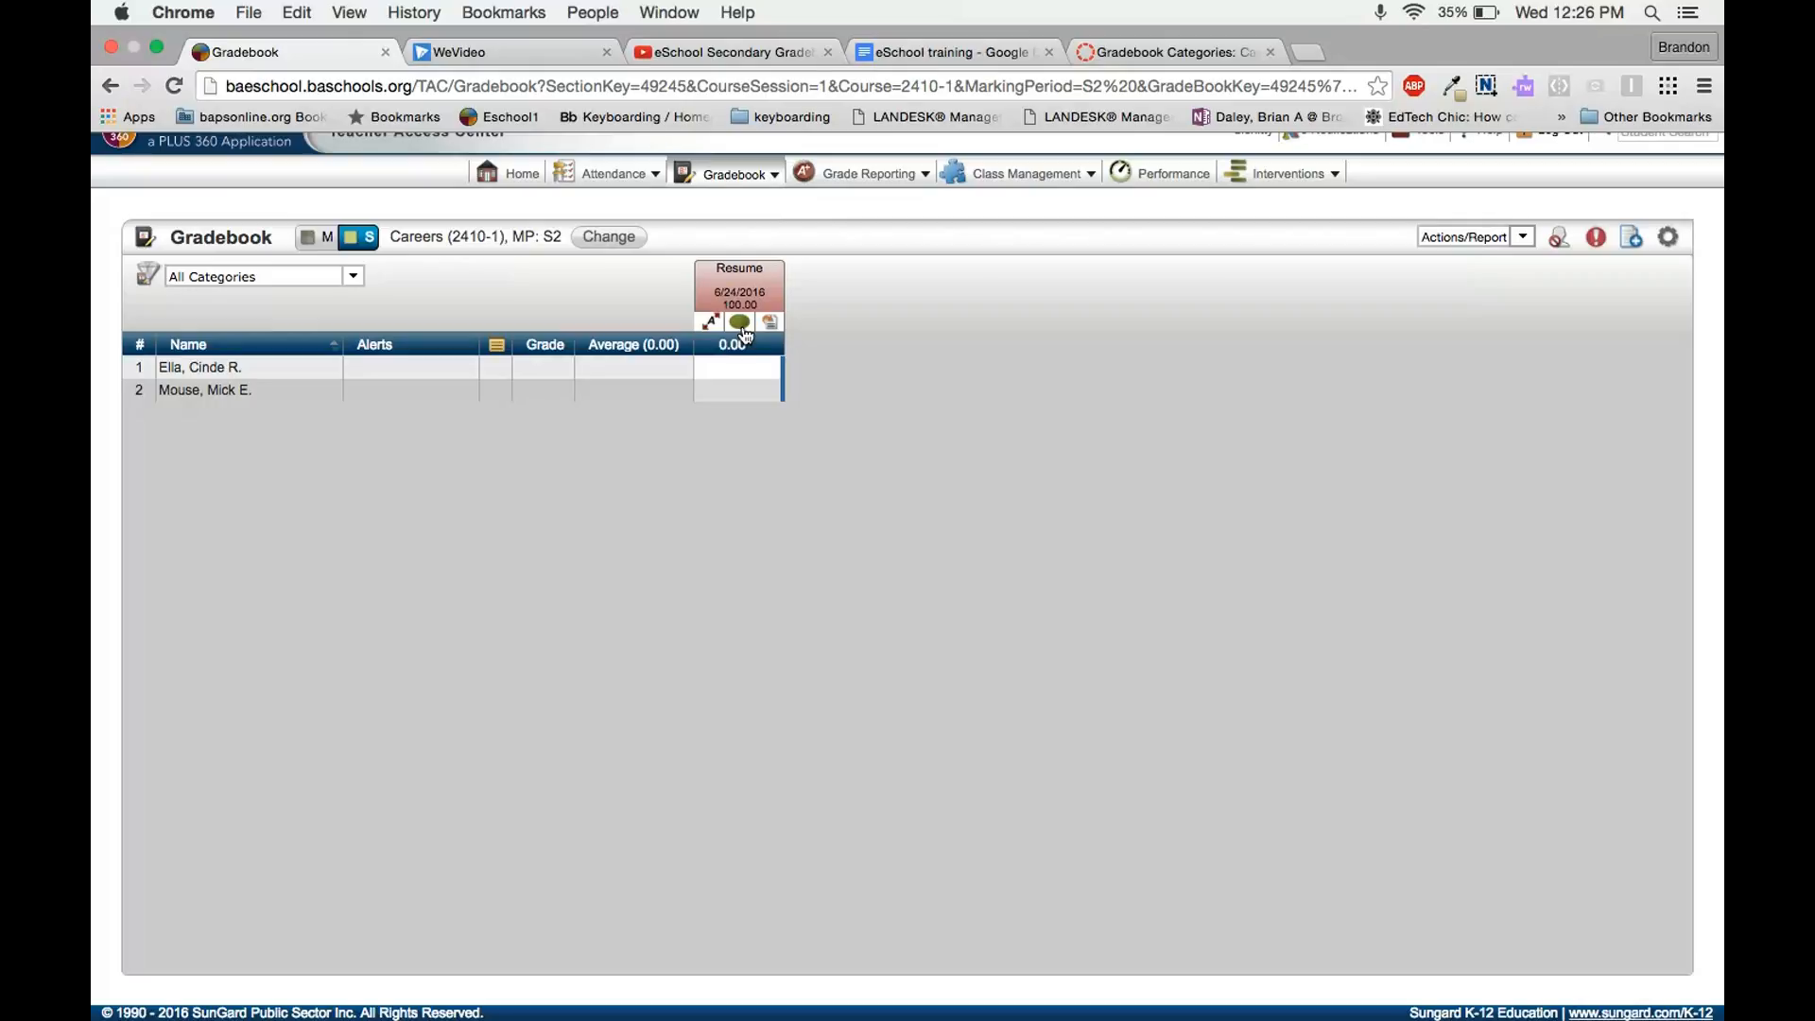
pyautogui.click(742, 327)
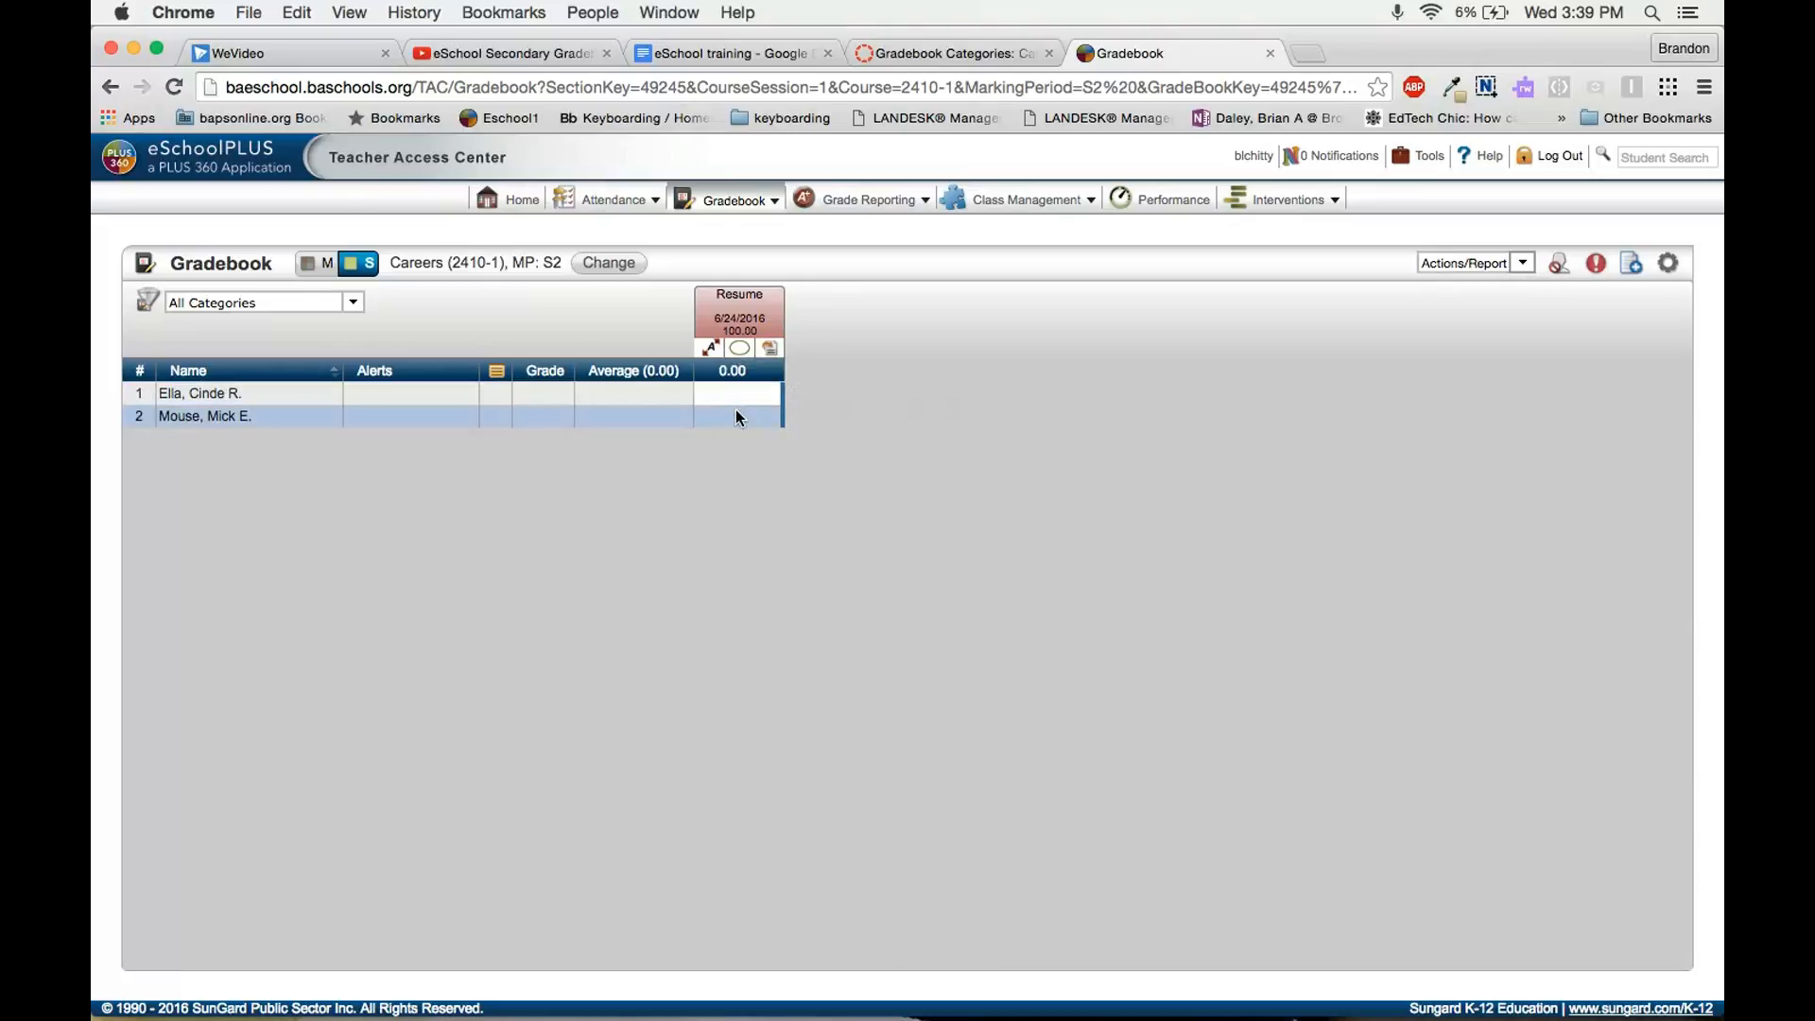
# Step: Set the Resume assignment's Home Access publishing status to the fully published level
pyautogui.click(742, 351)
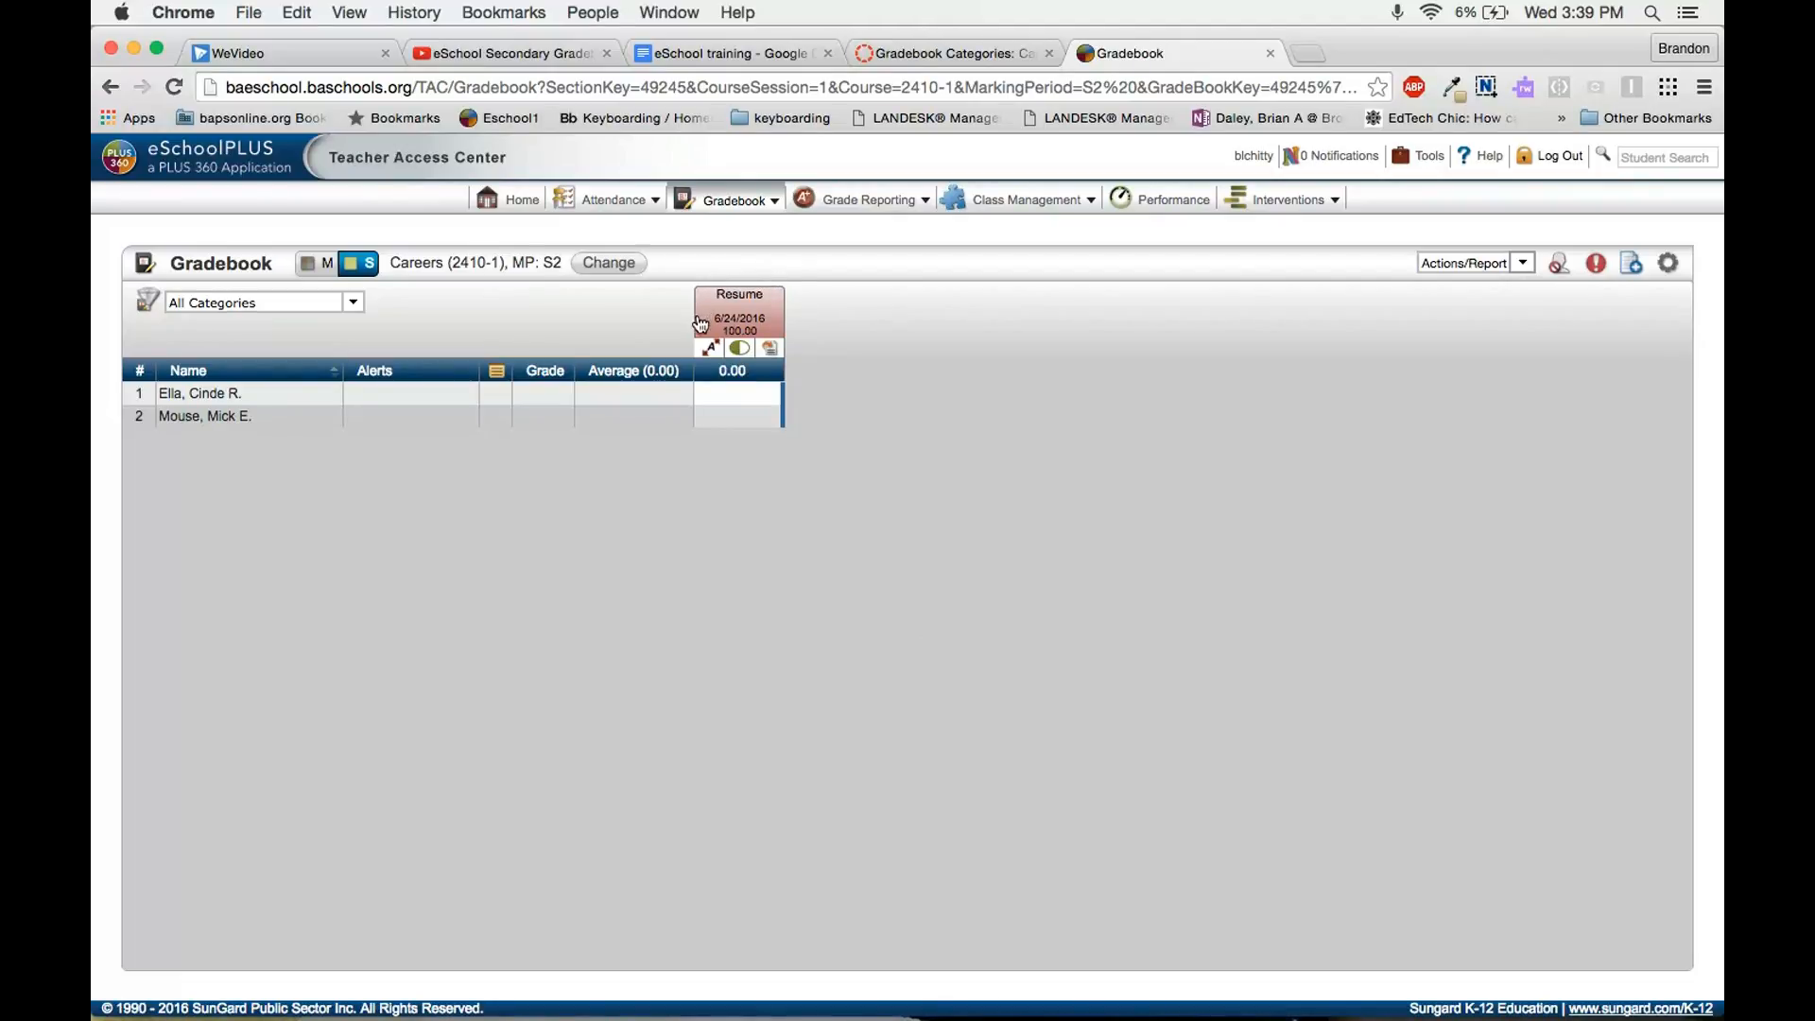
pyautogui.moveTo(745, 339)
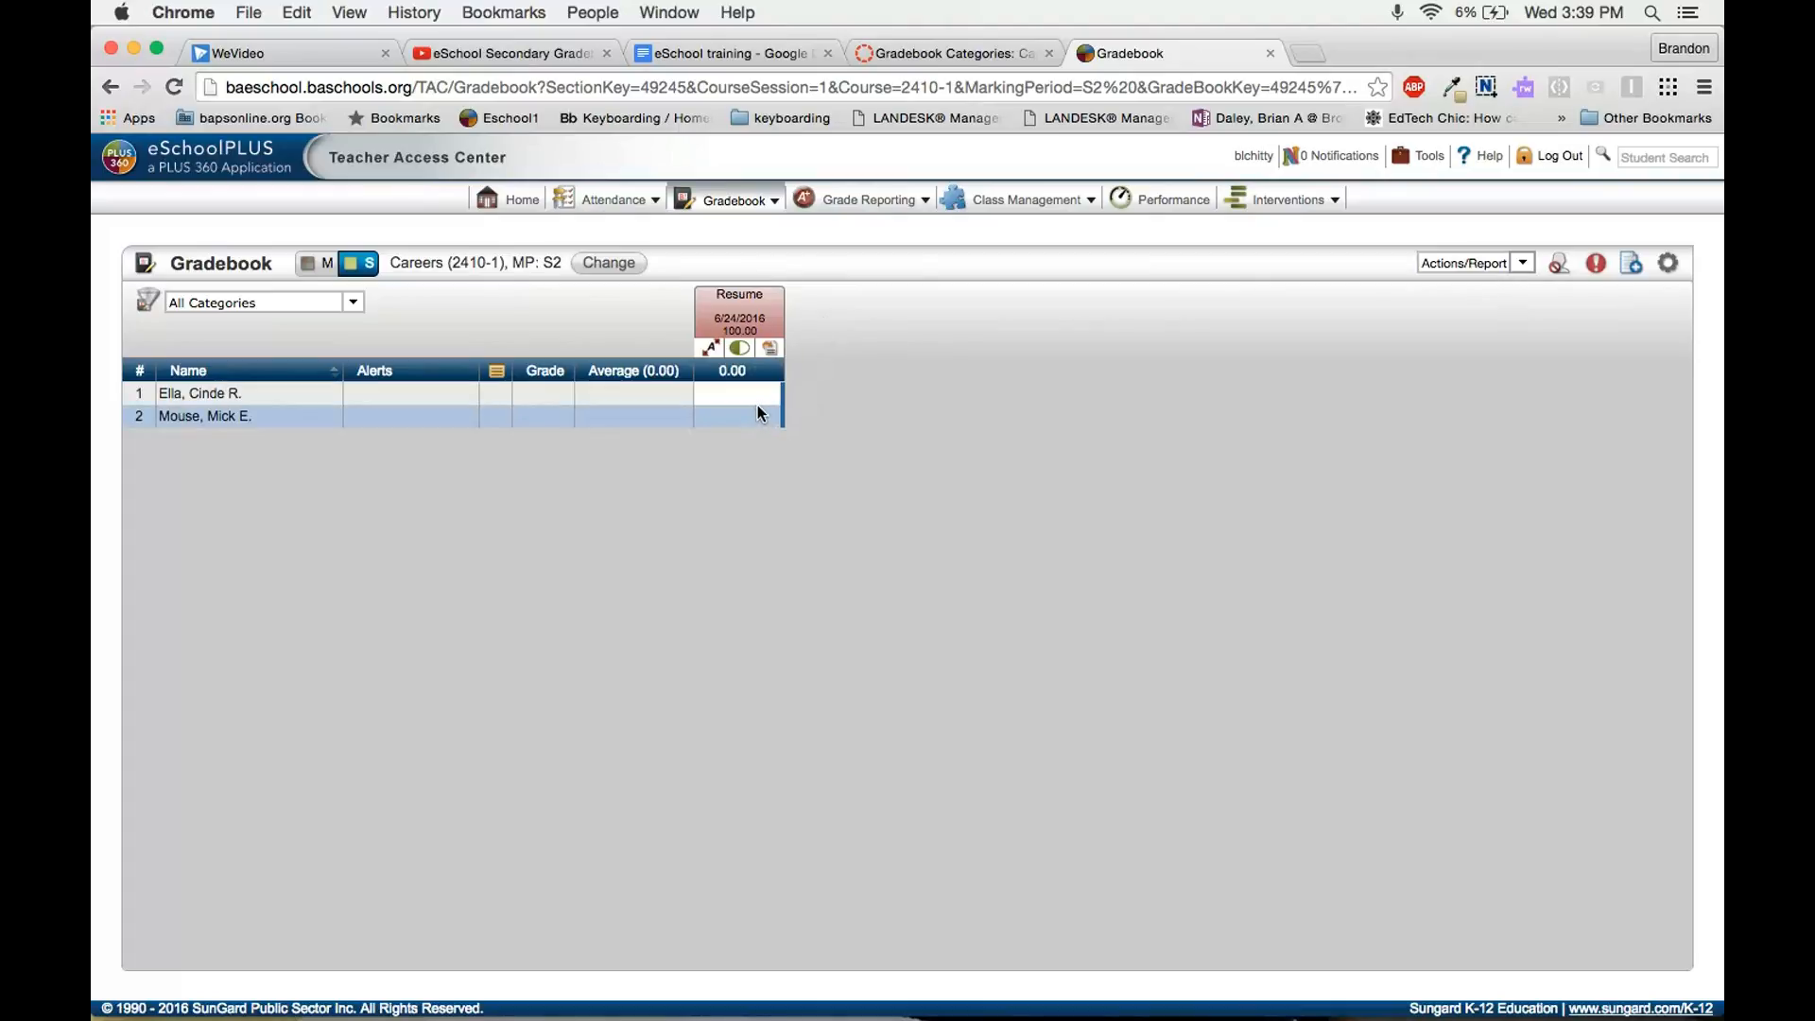
pyautogui.click(740, 350)
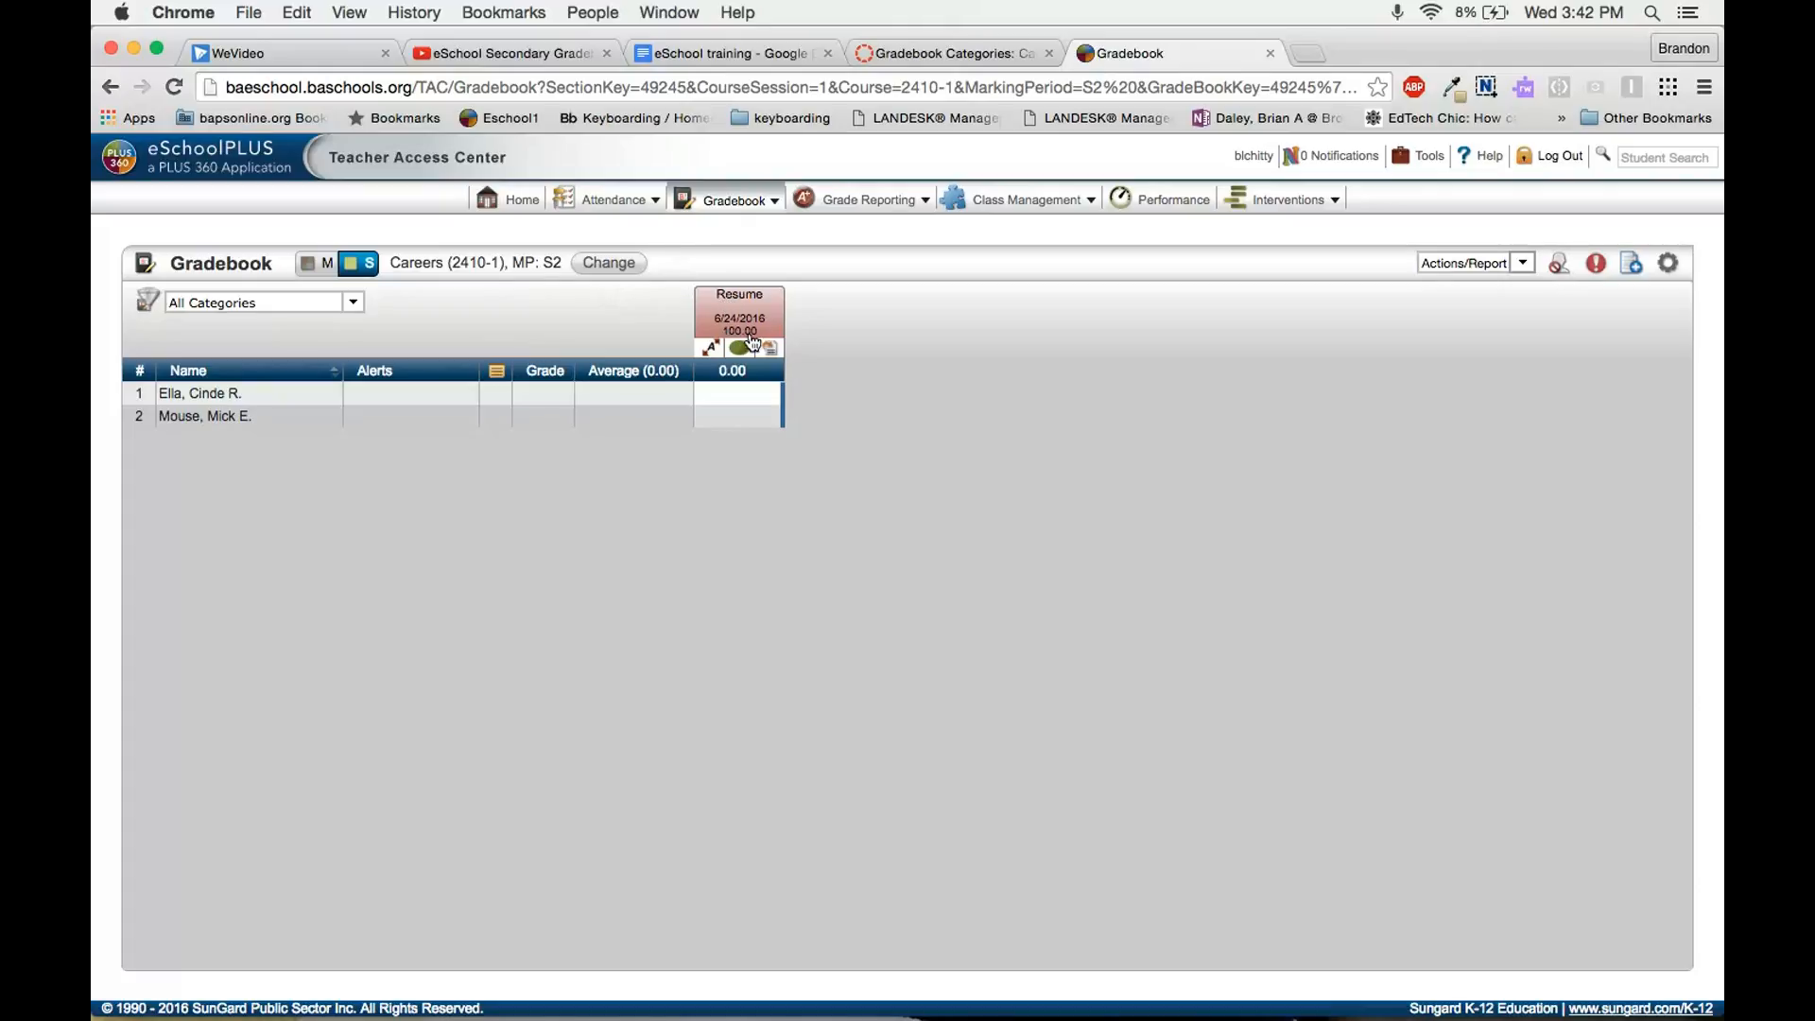
# Step: Open the first student's Resume score for entry, and examine the marks available for updating all of the assignment's scores
pyautogui.click(719, 391)
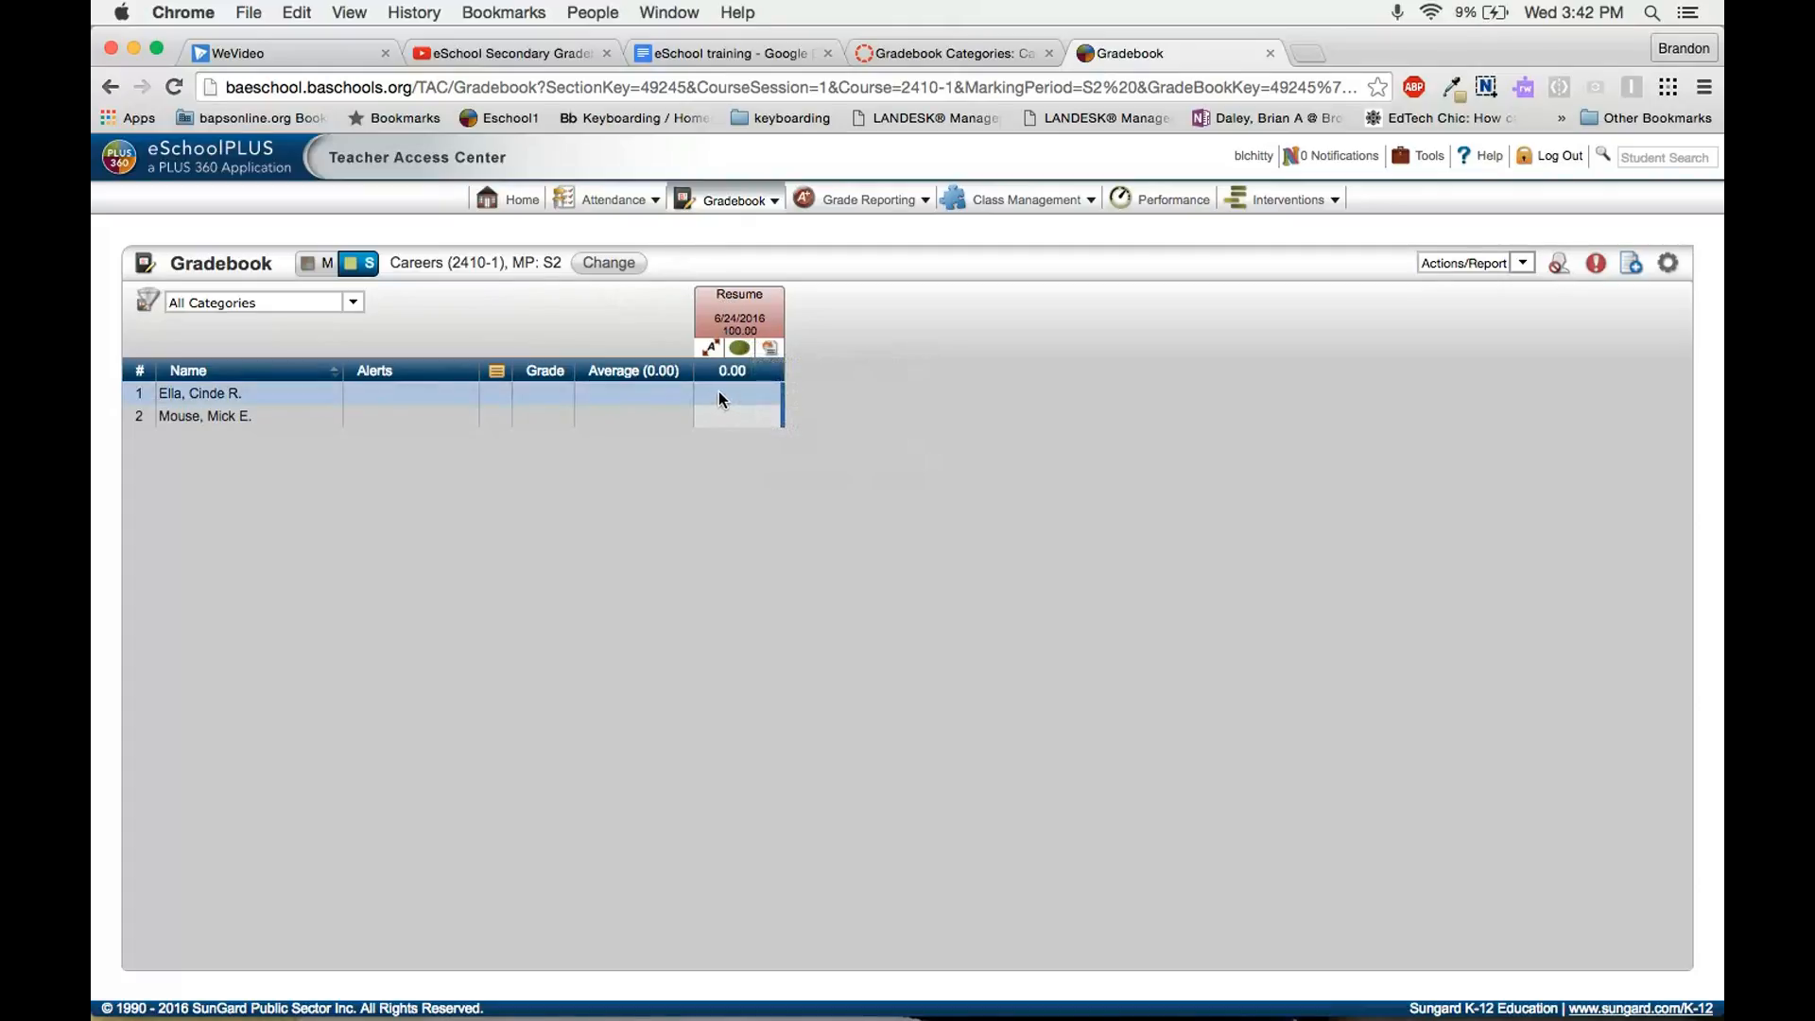
pyautogui.click(745, 392)
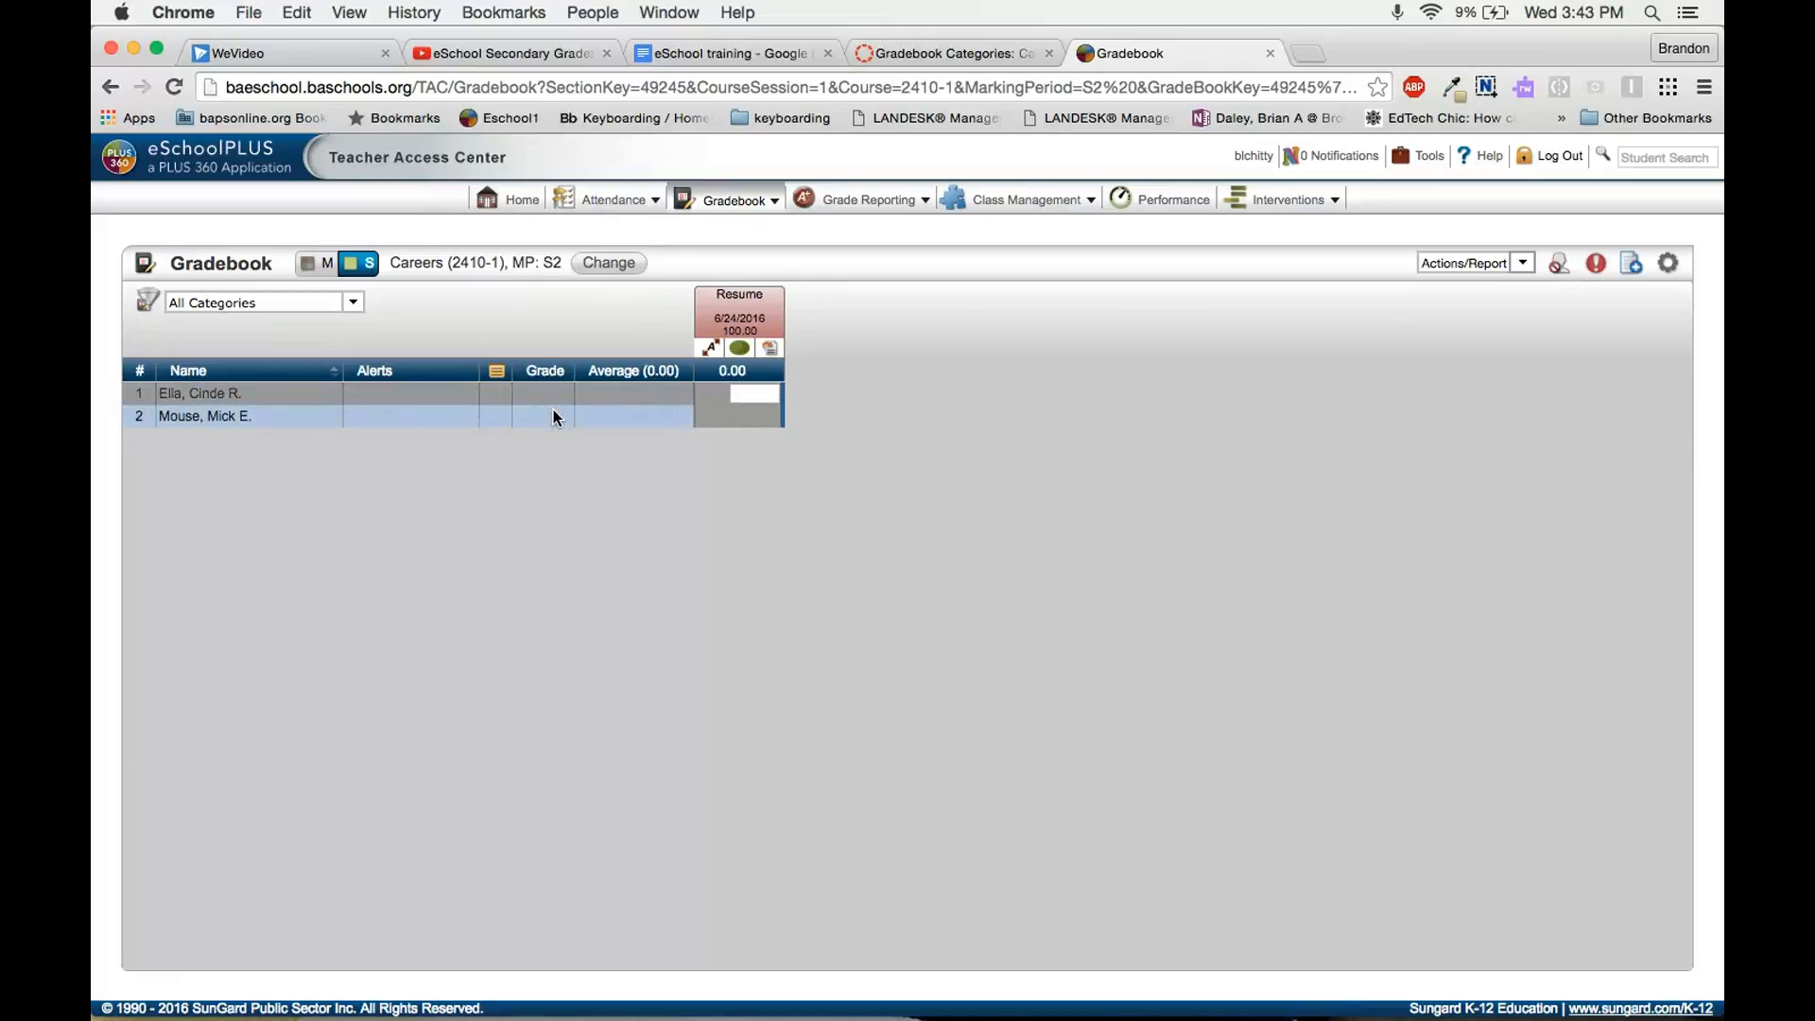
pyautogui.click(771, 350)
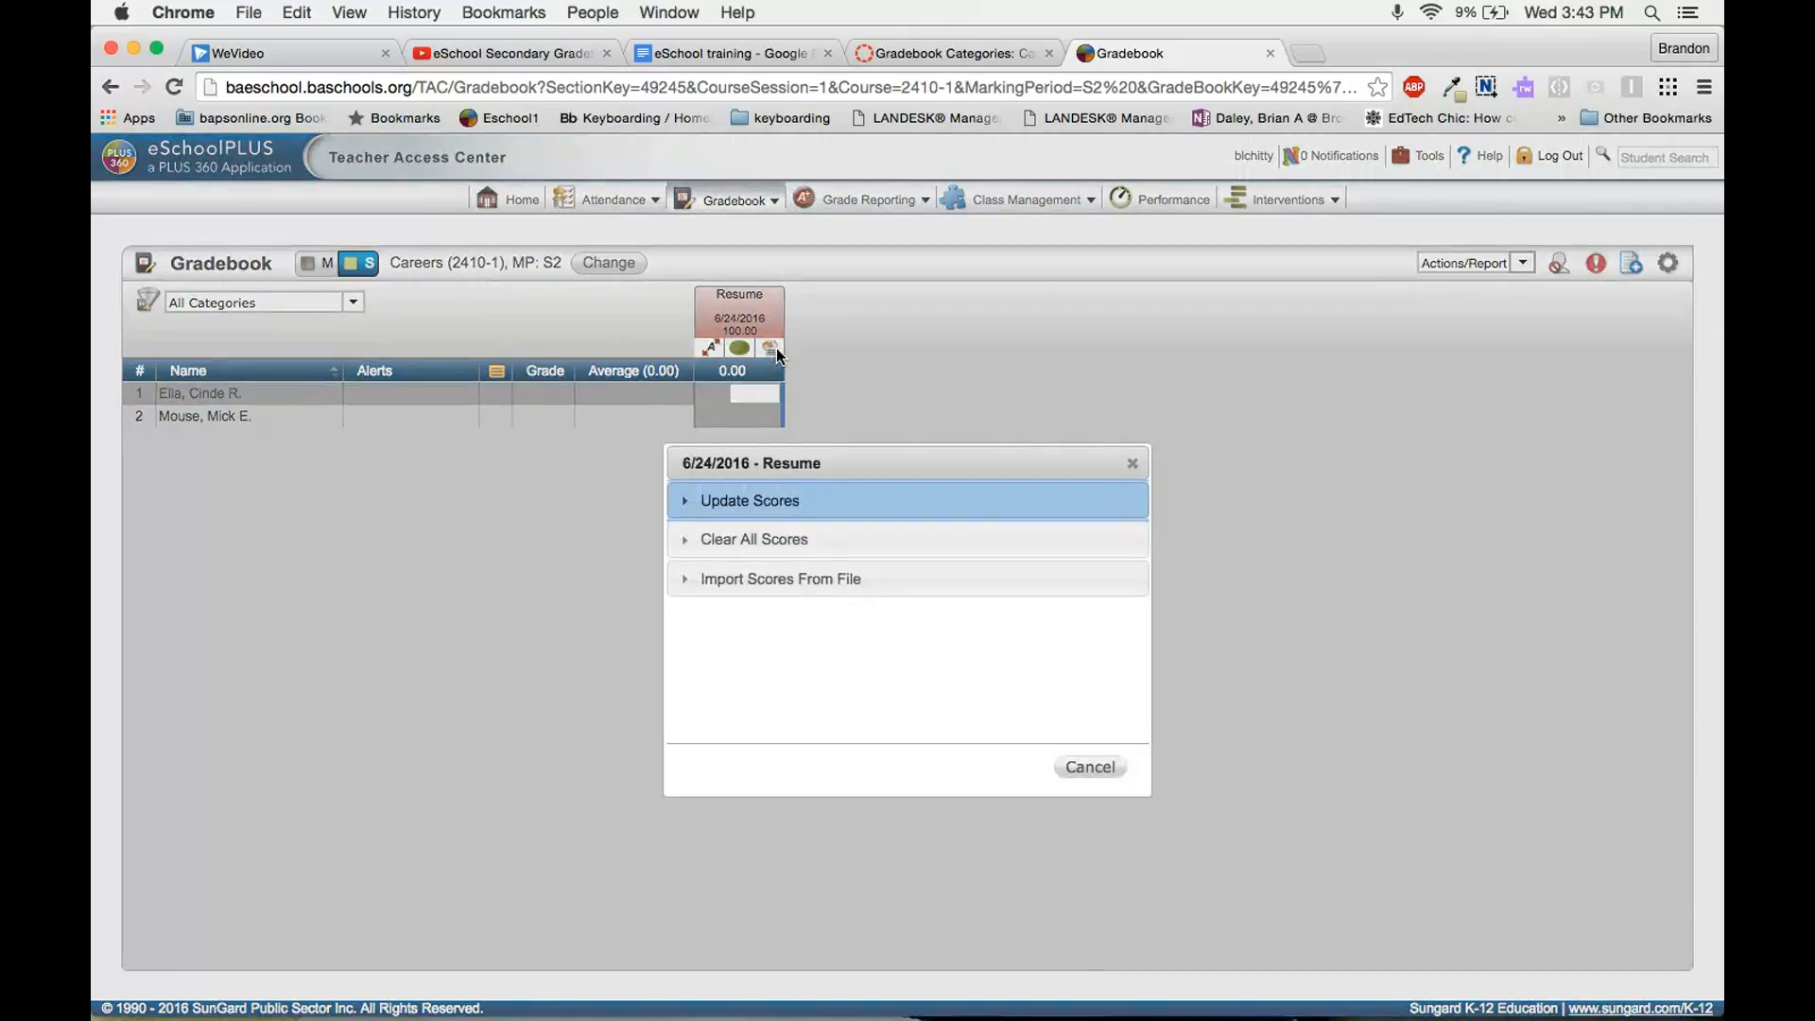
pyautogui.click(704, 503)
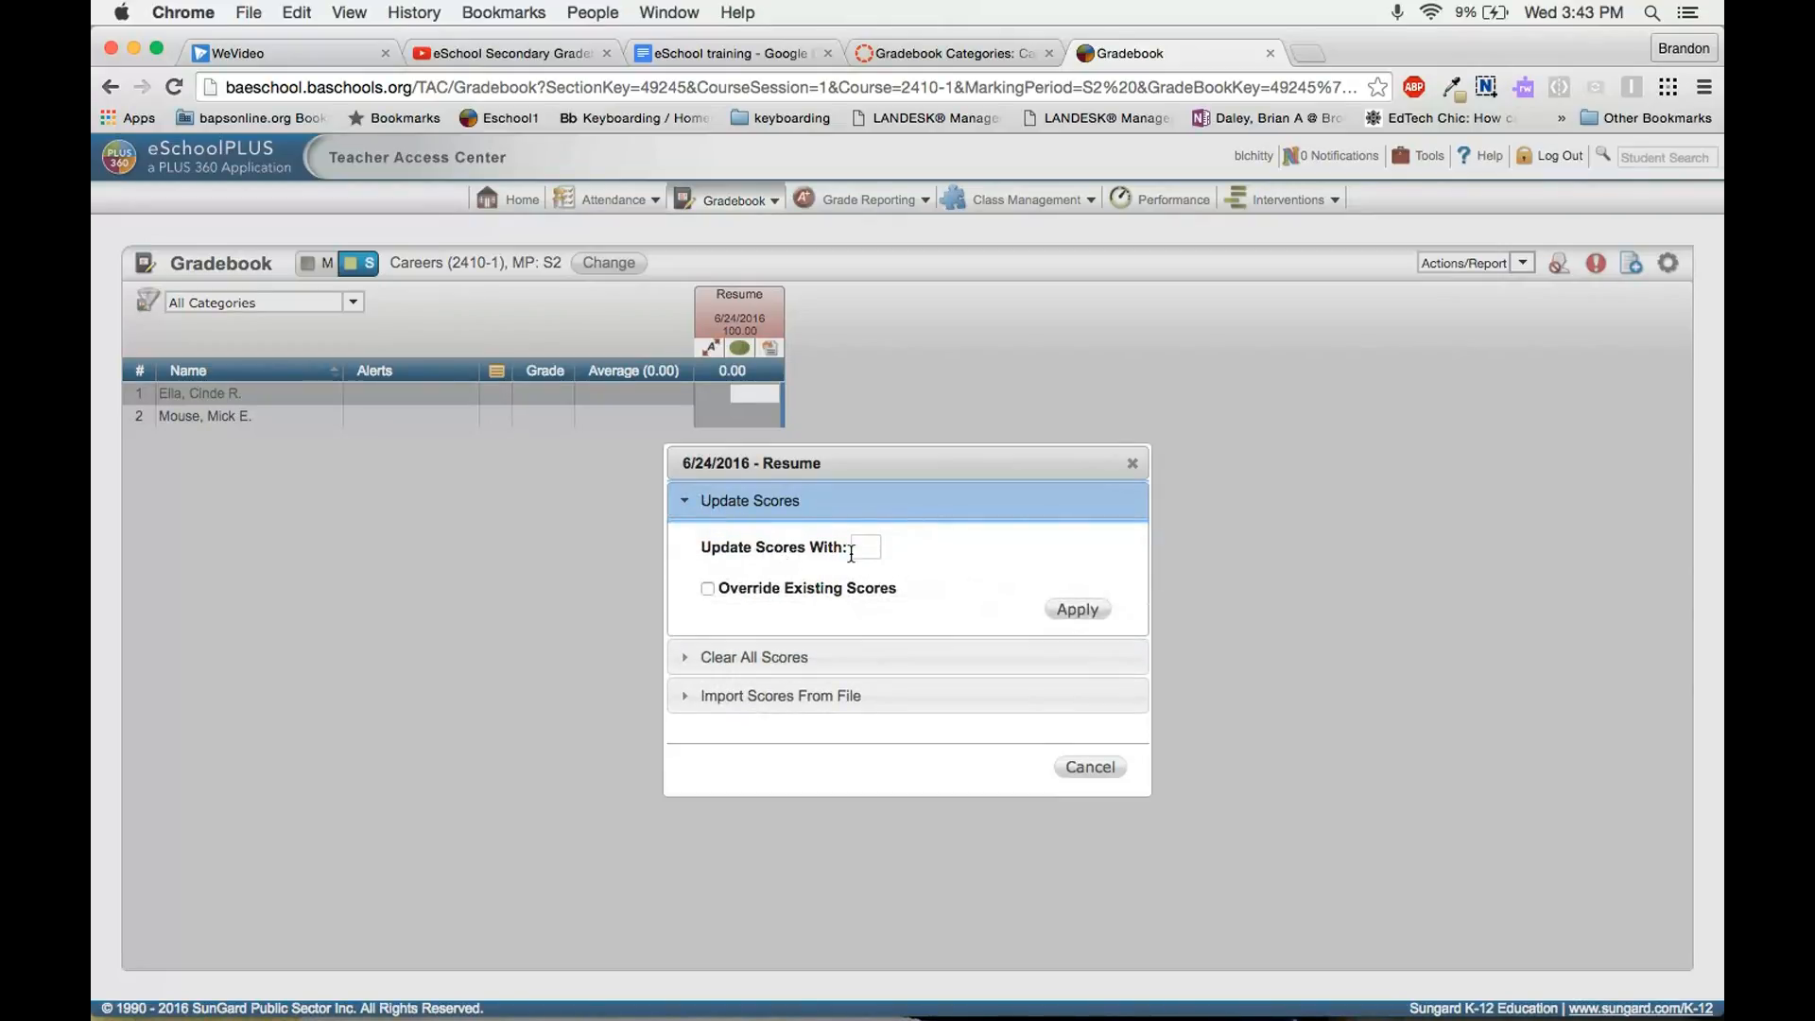
pyautogui.click(866, 546)
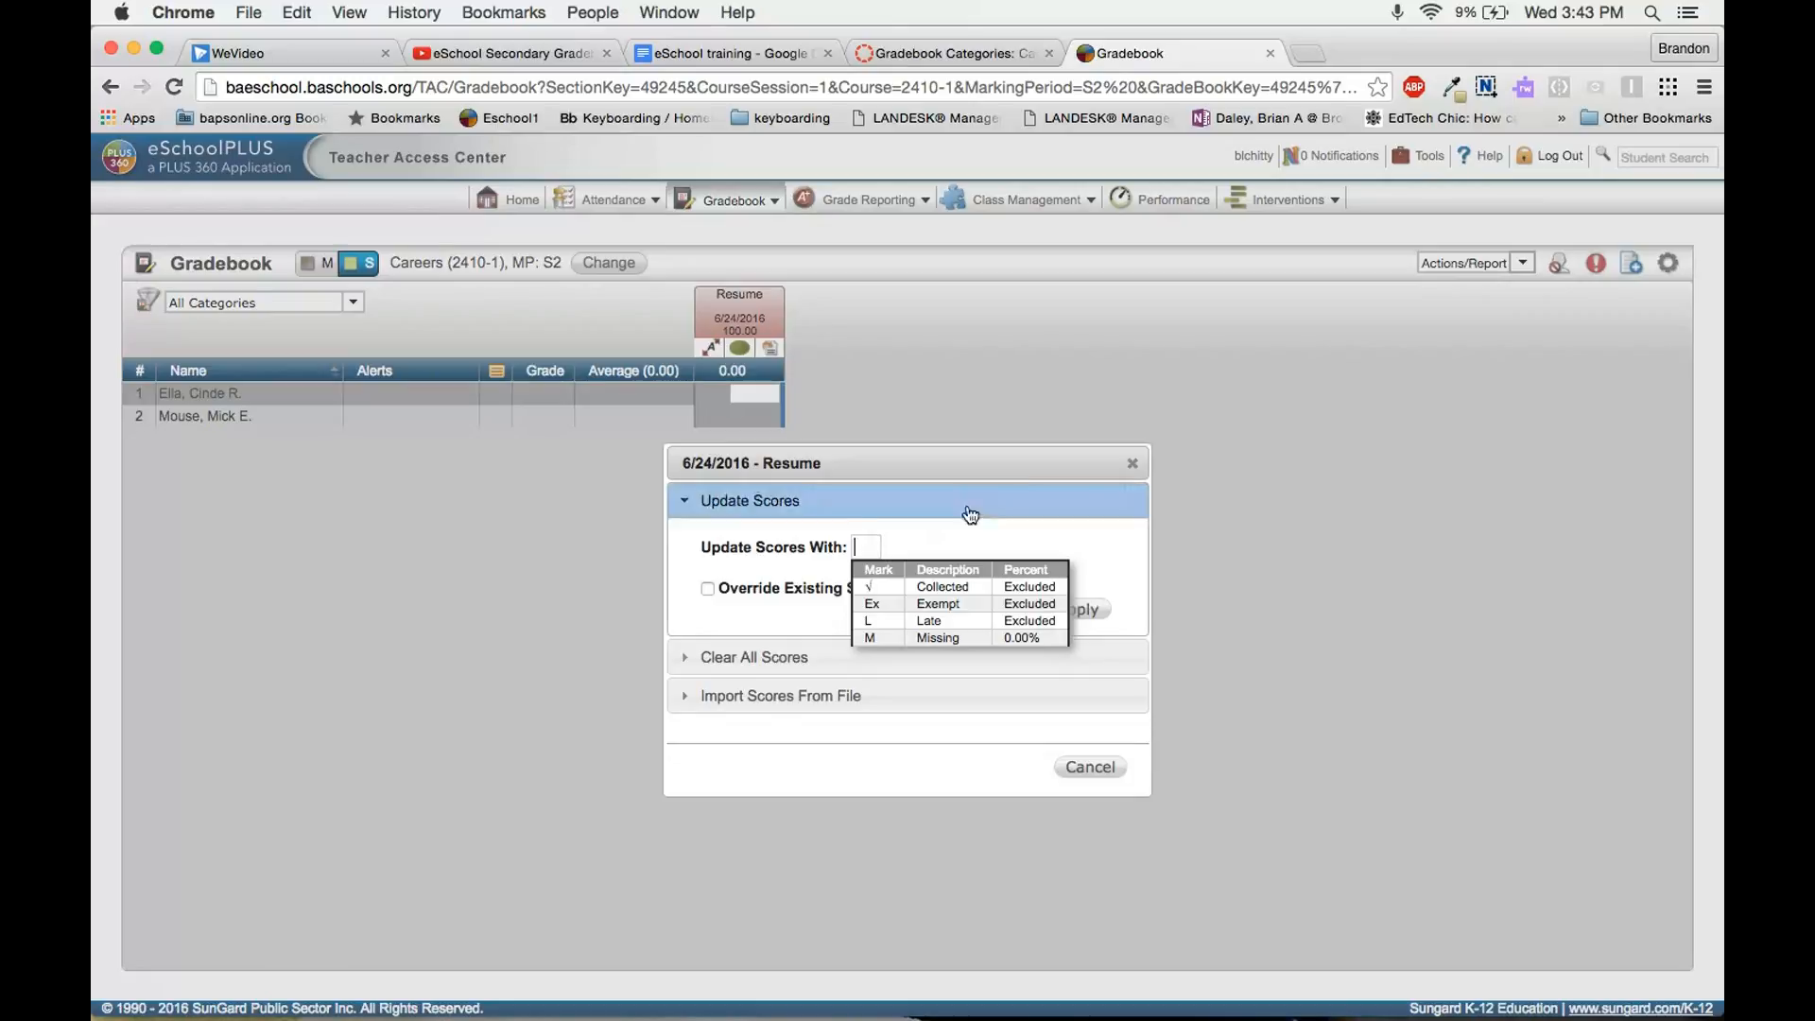
pyautogui.click(1131, 463)
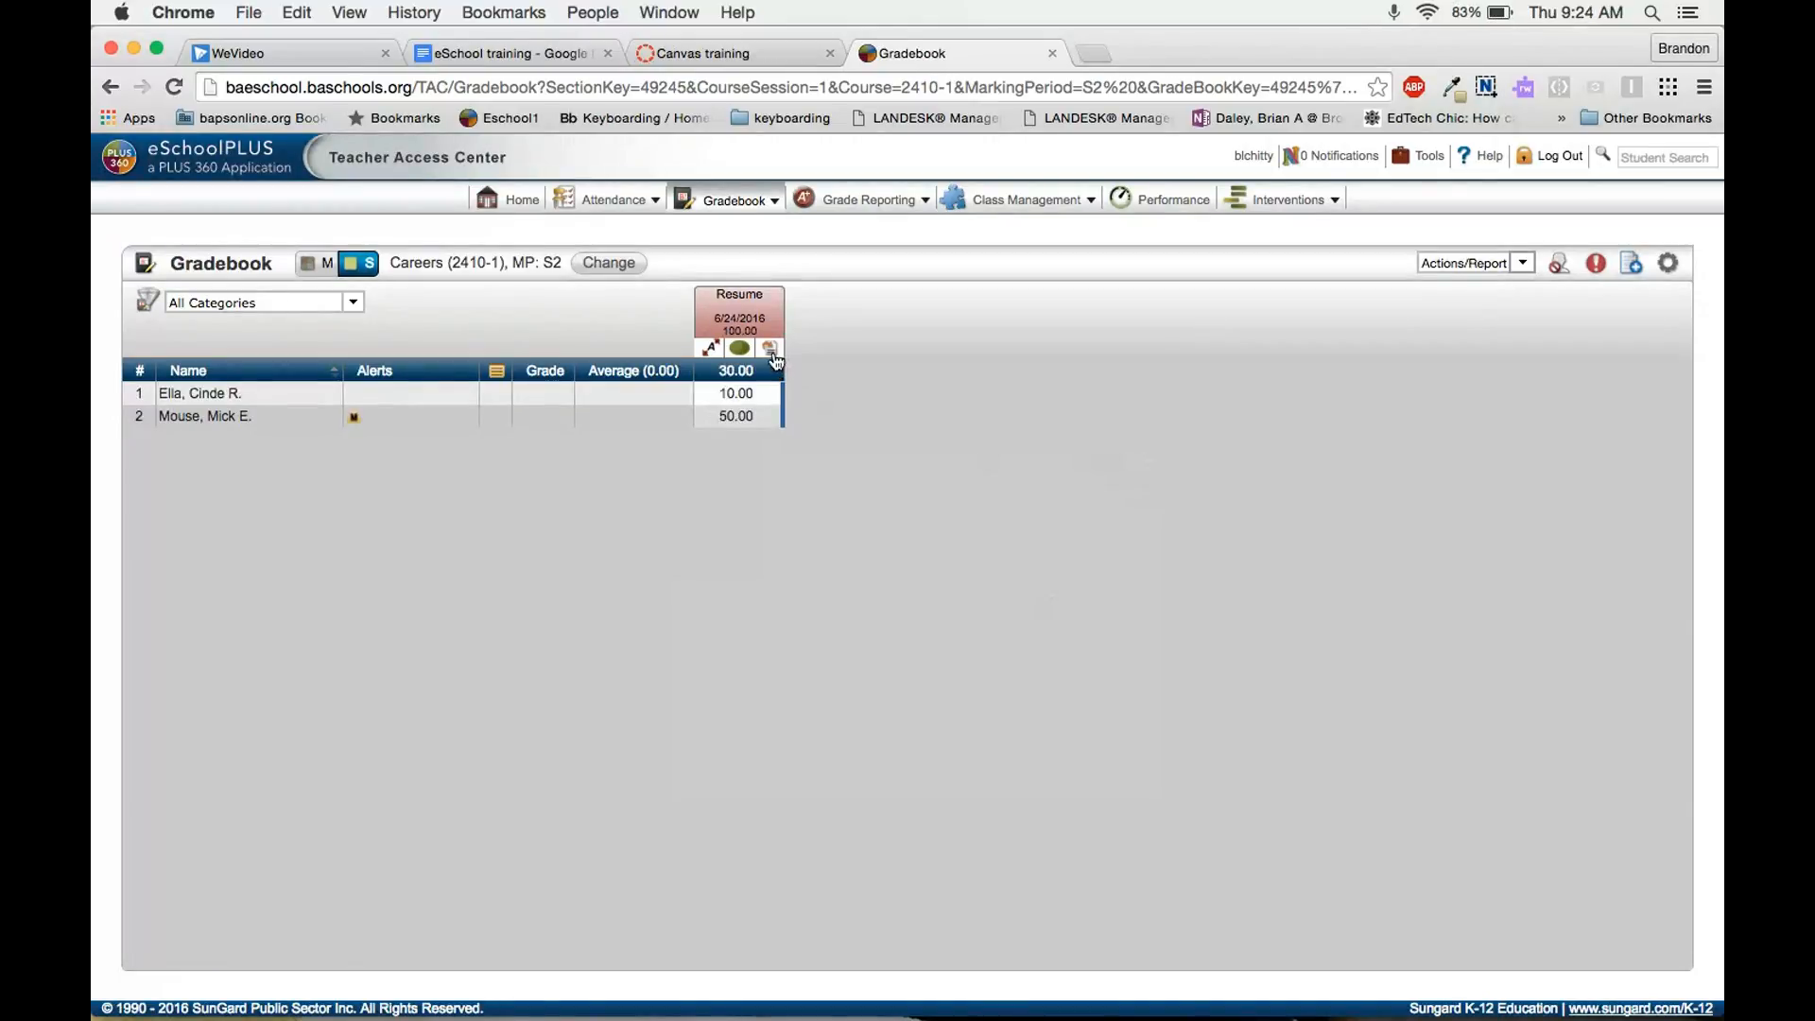
# Step: Update all students' Resume scores with 100, overriding the existing scores
pyautogui.click(771, 348)
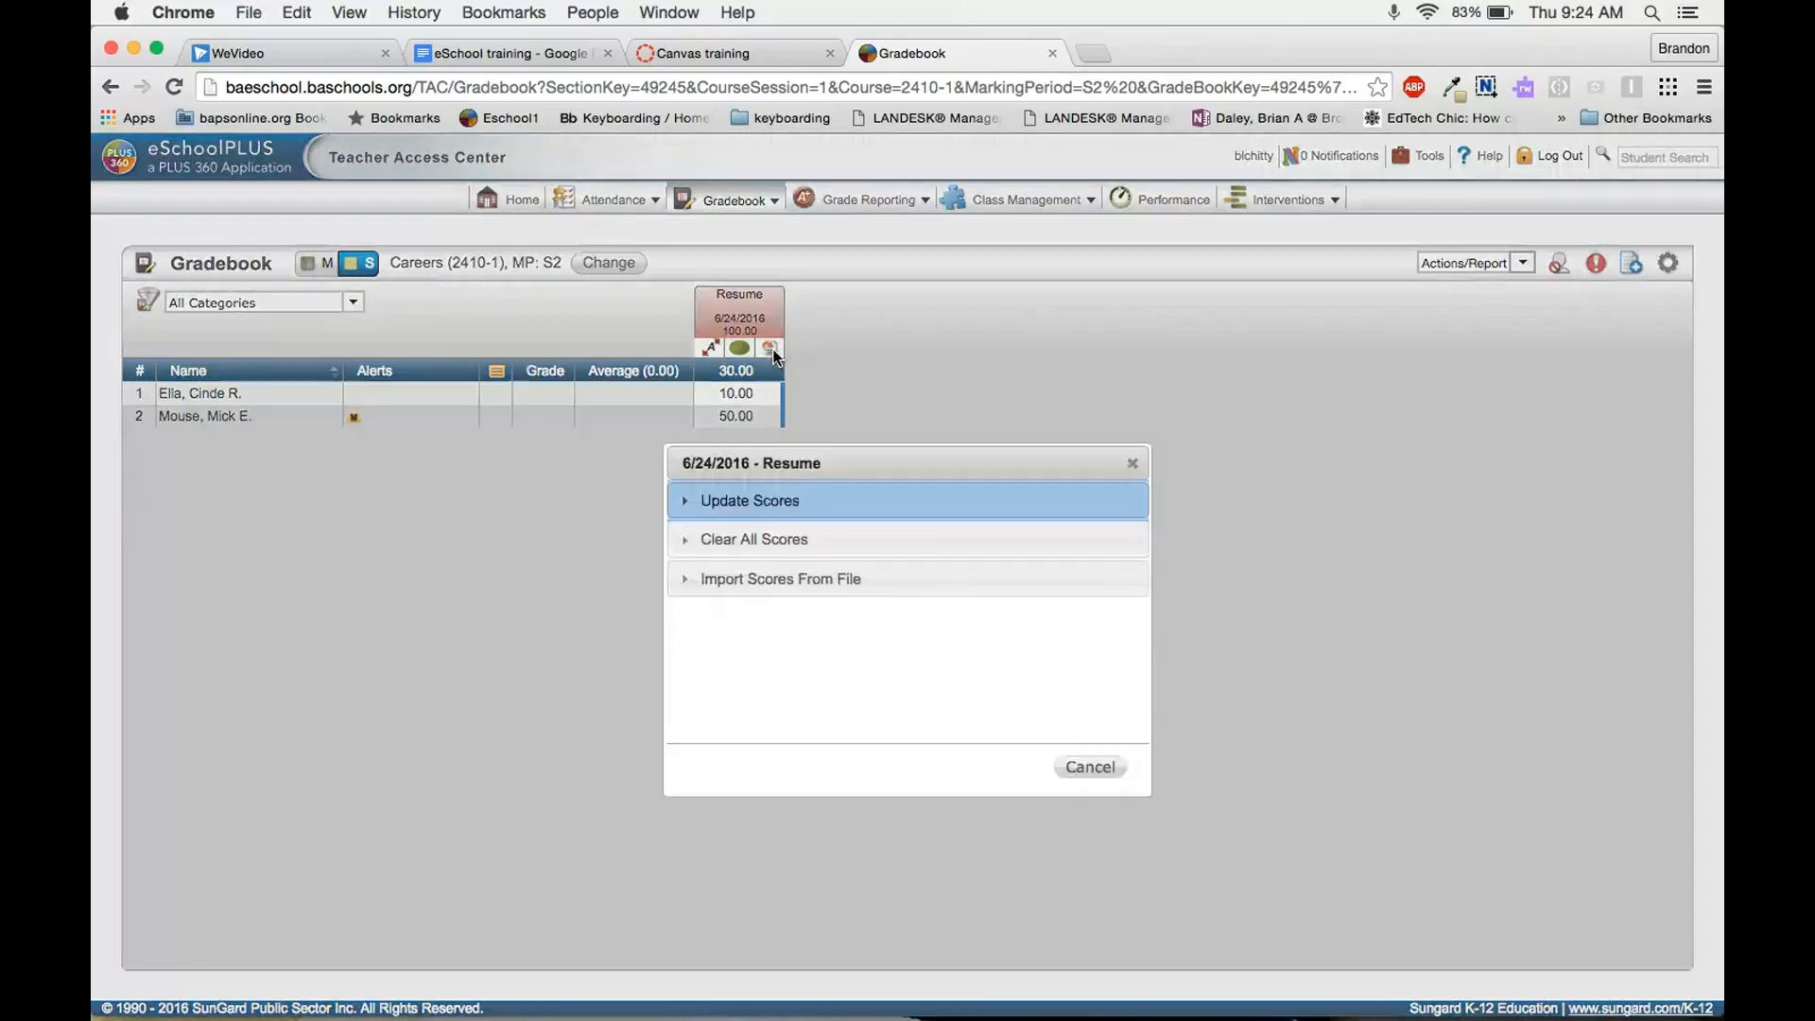
pyautogui.click(733, 501)
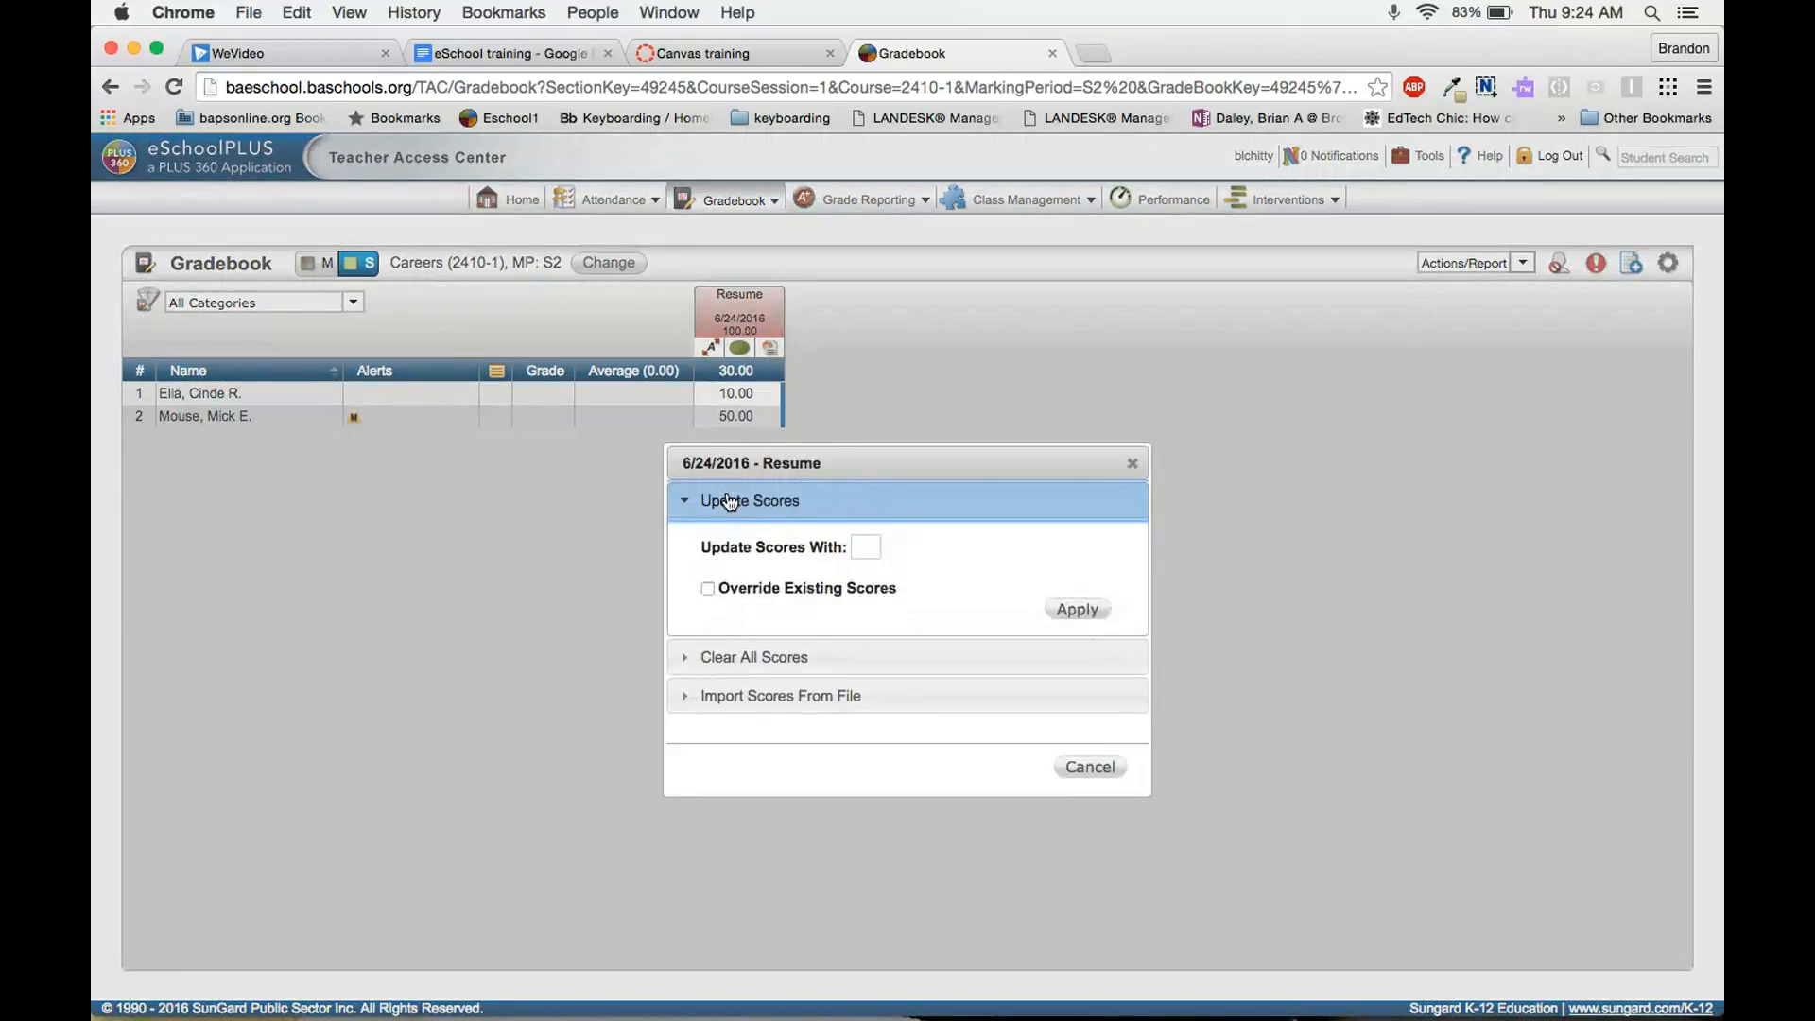
pyautogui.click(864, 543)
pyautogui.write('10')
pyautogui.click(701, 583)
pyautogui.click(1076, 609)
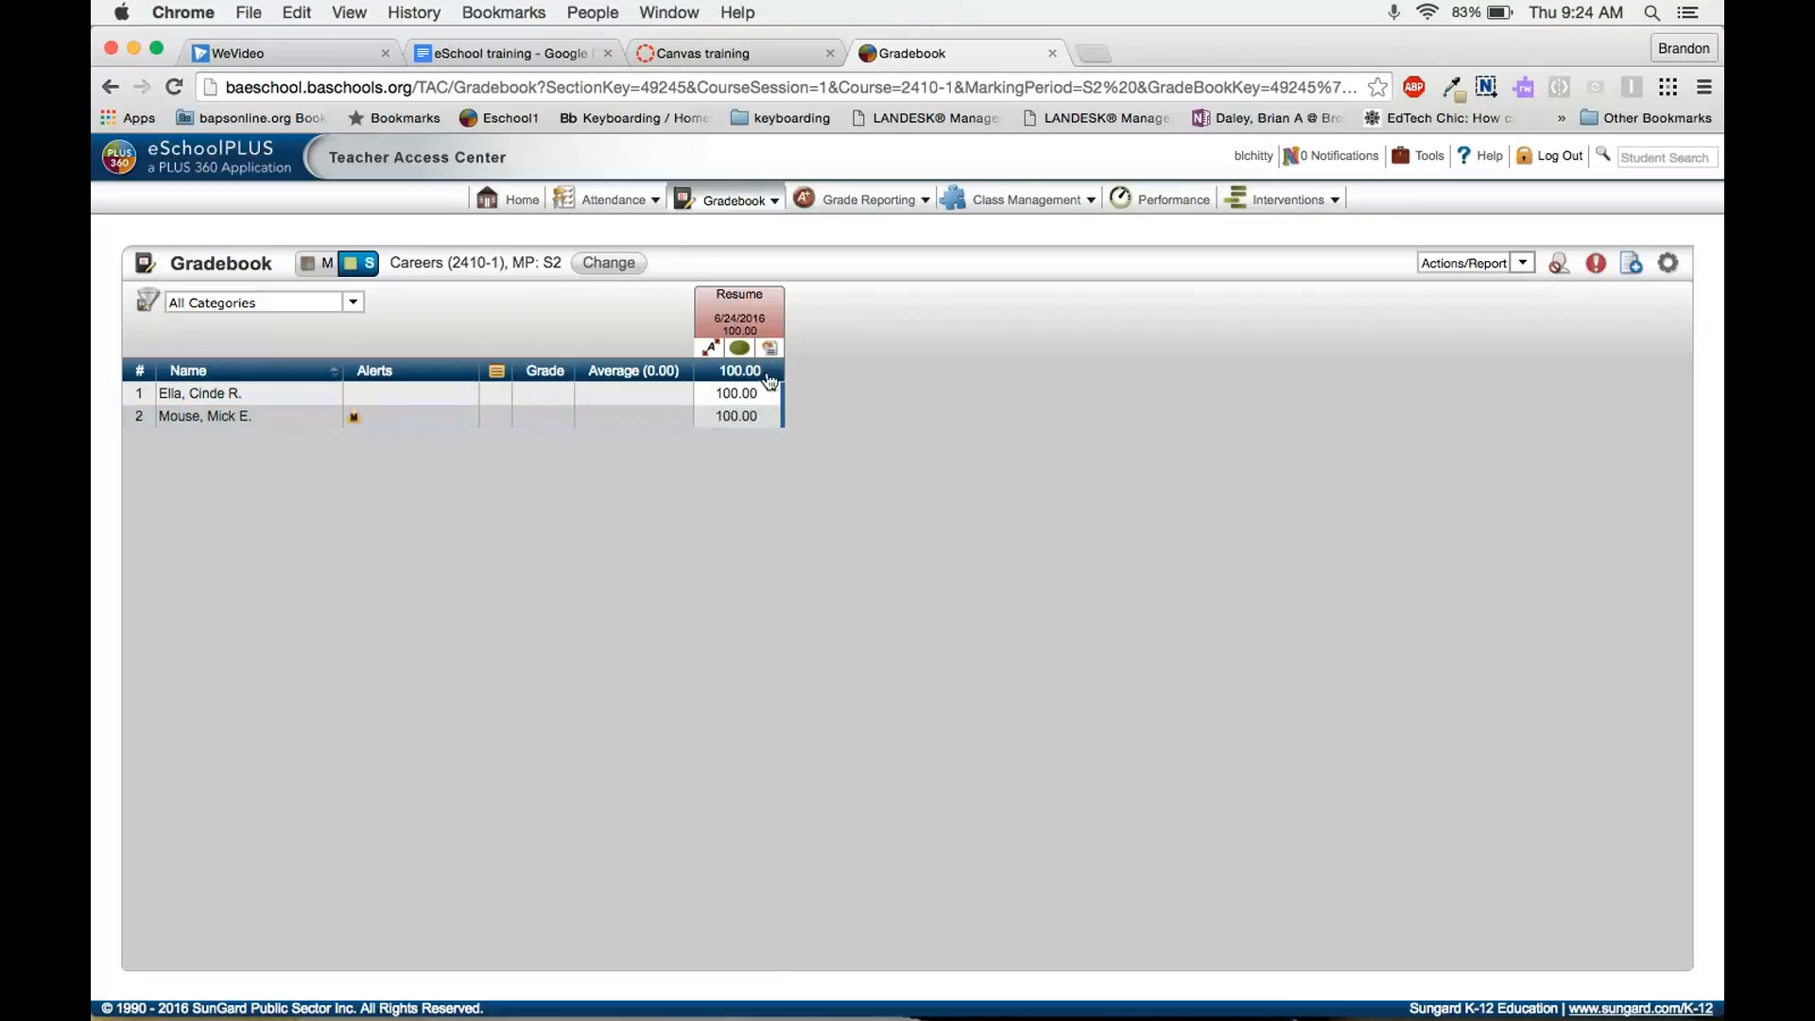
# Step: Change the first student's Resume score to 80
pyautogui.click(738, 397)
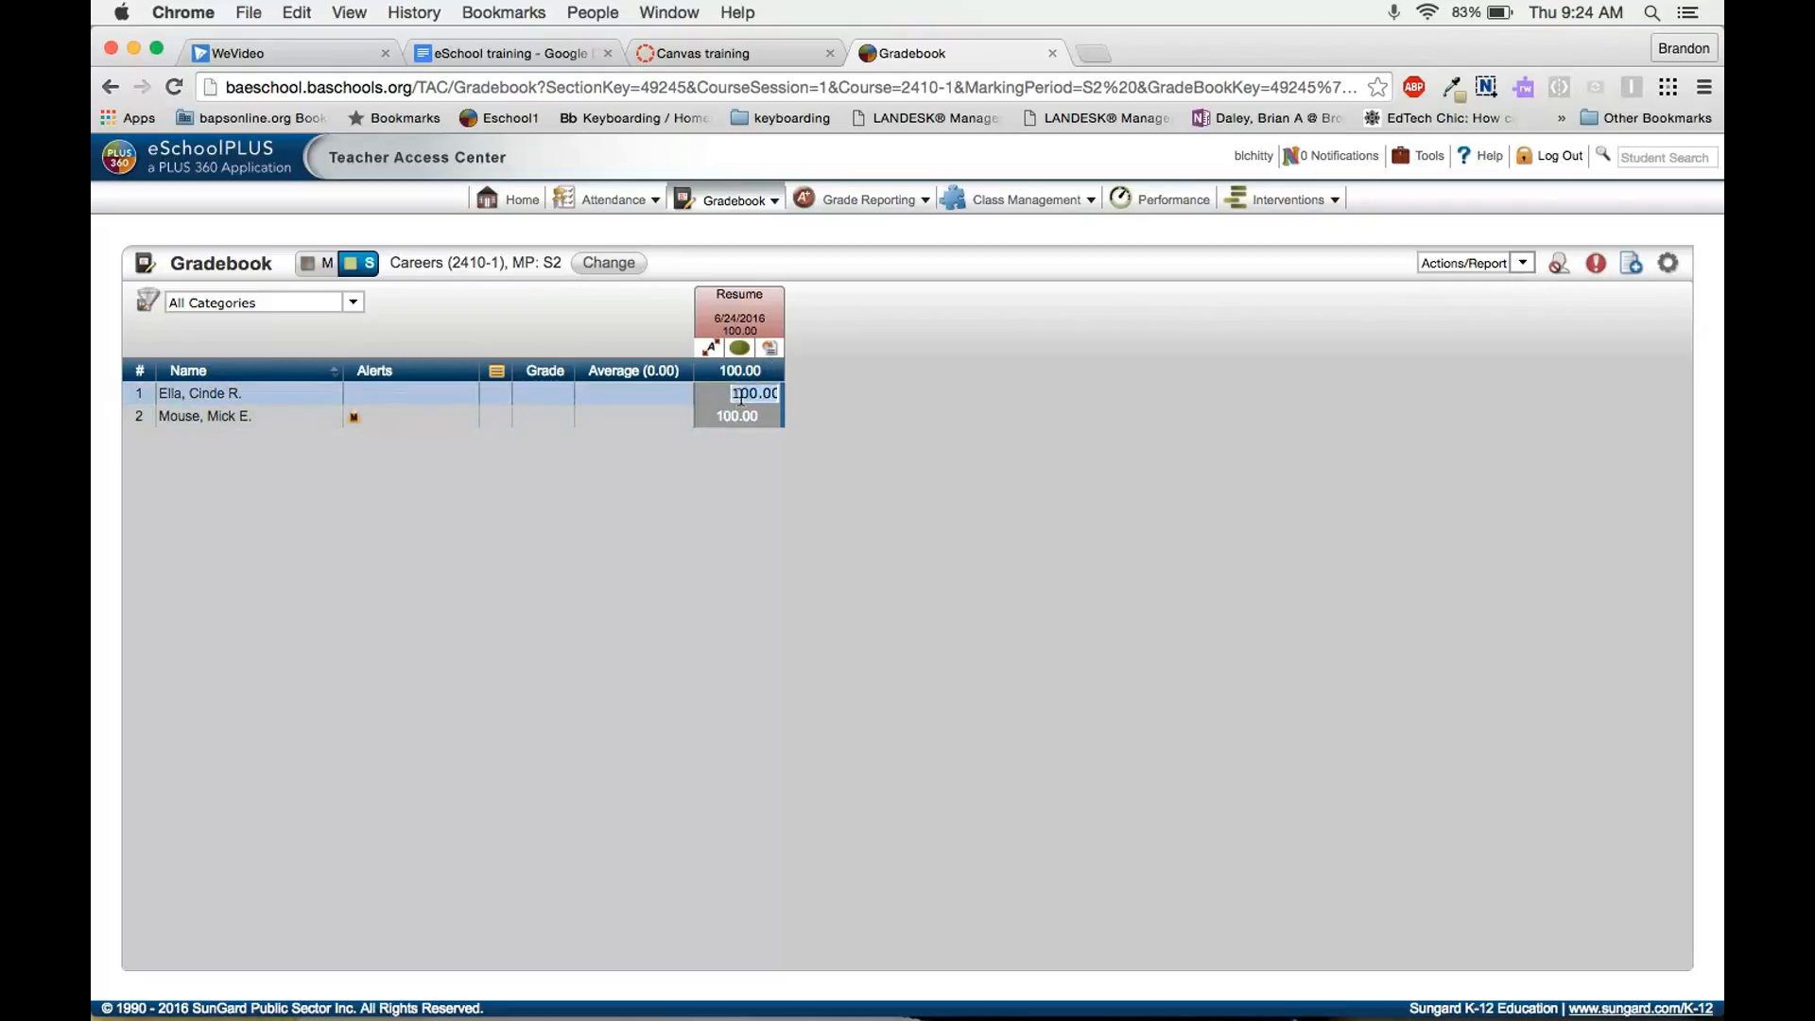
pyautogui.write('80')
pyautogui.click(840, 413)
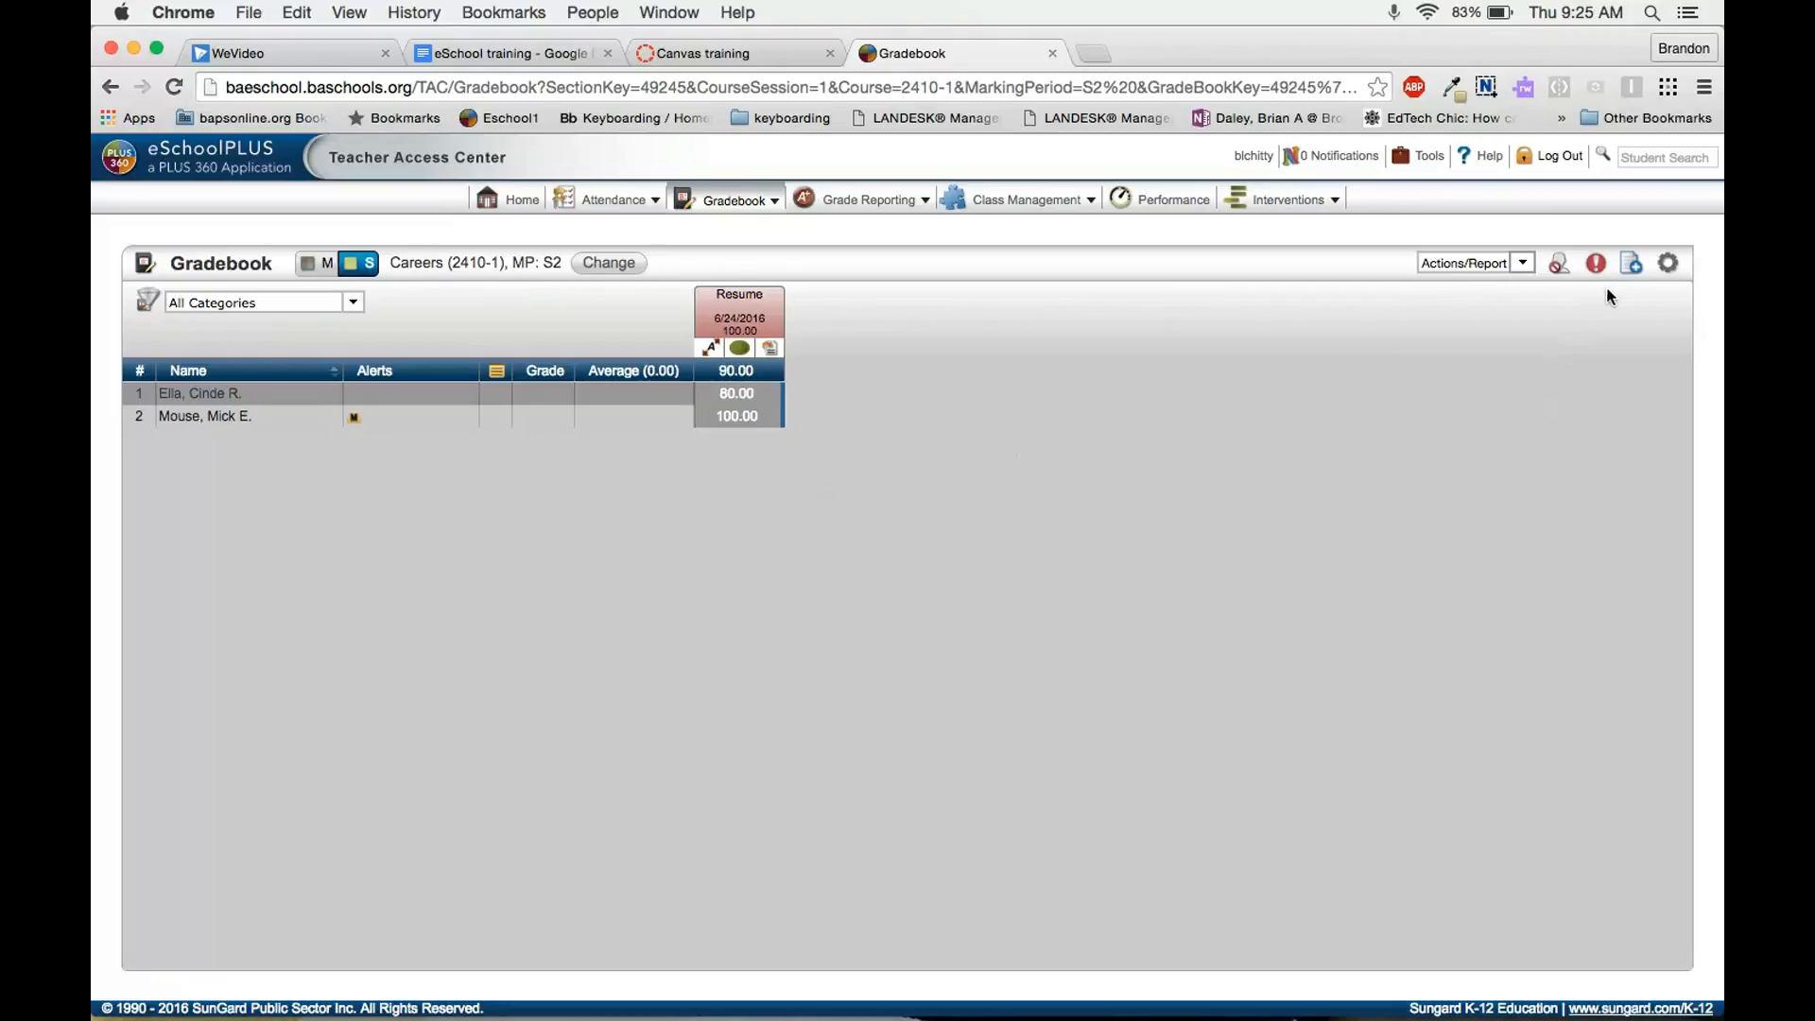
# Step: Start a new assignment titled Business Plan, with 06/23/2016 as both the assigned date and the due date
pyautogui.click(1630, 266)
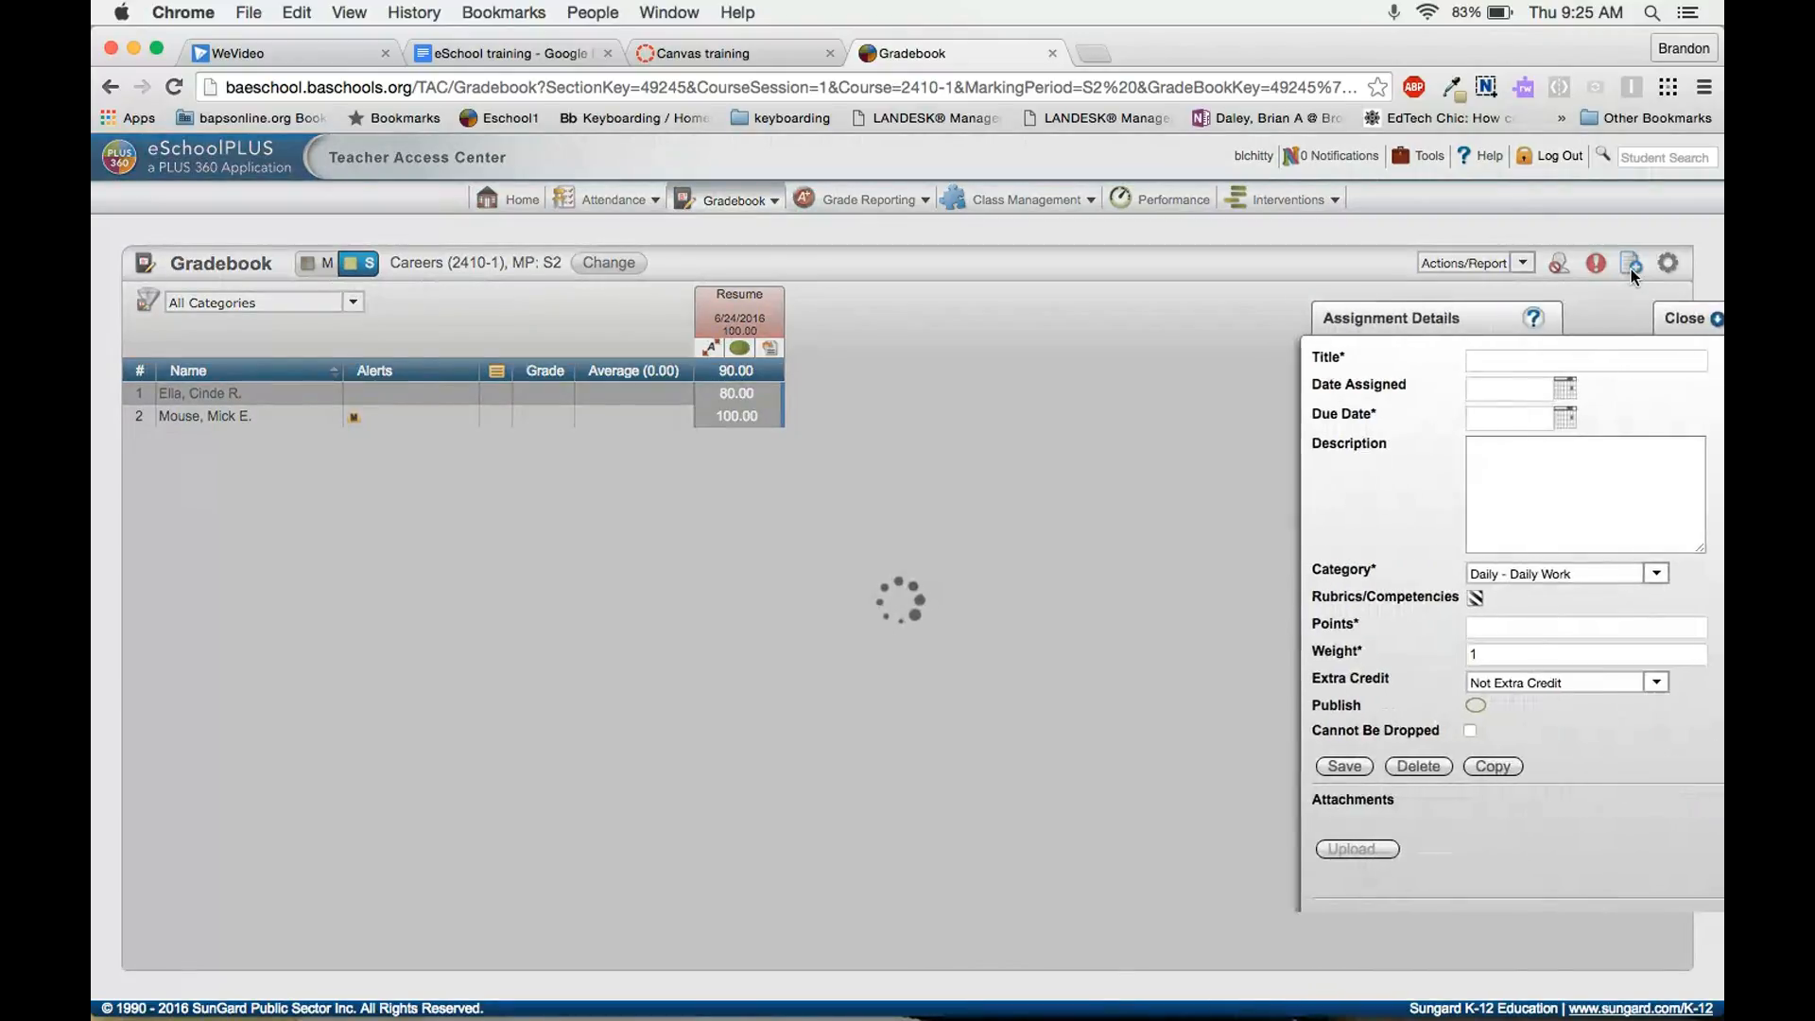
pyautogui.write('Business Plan')
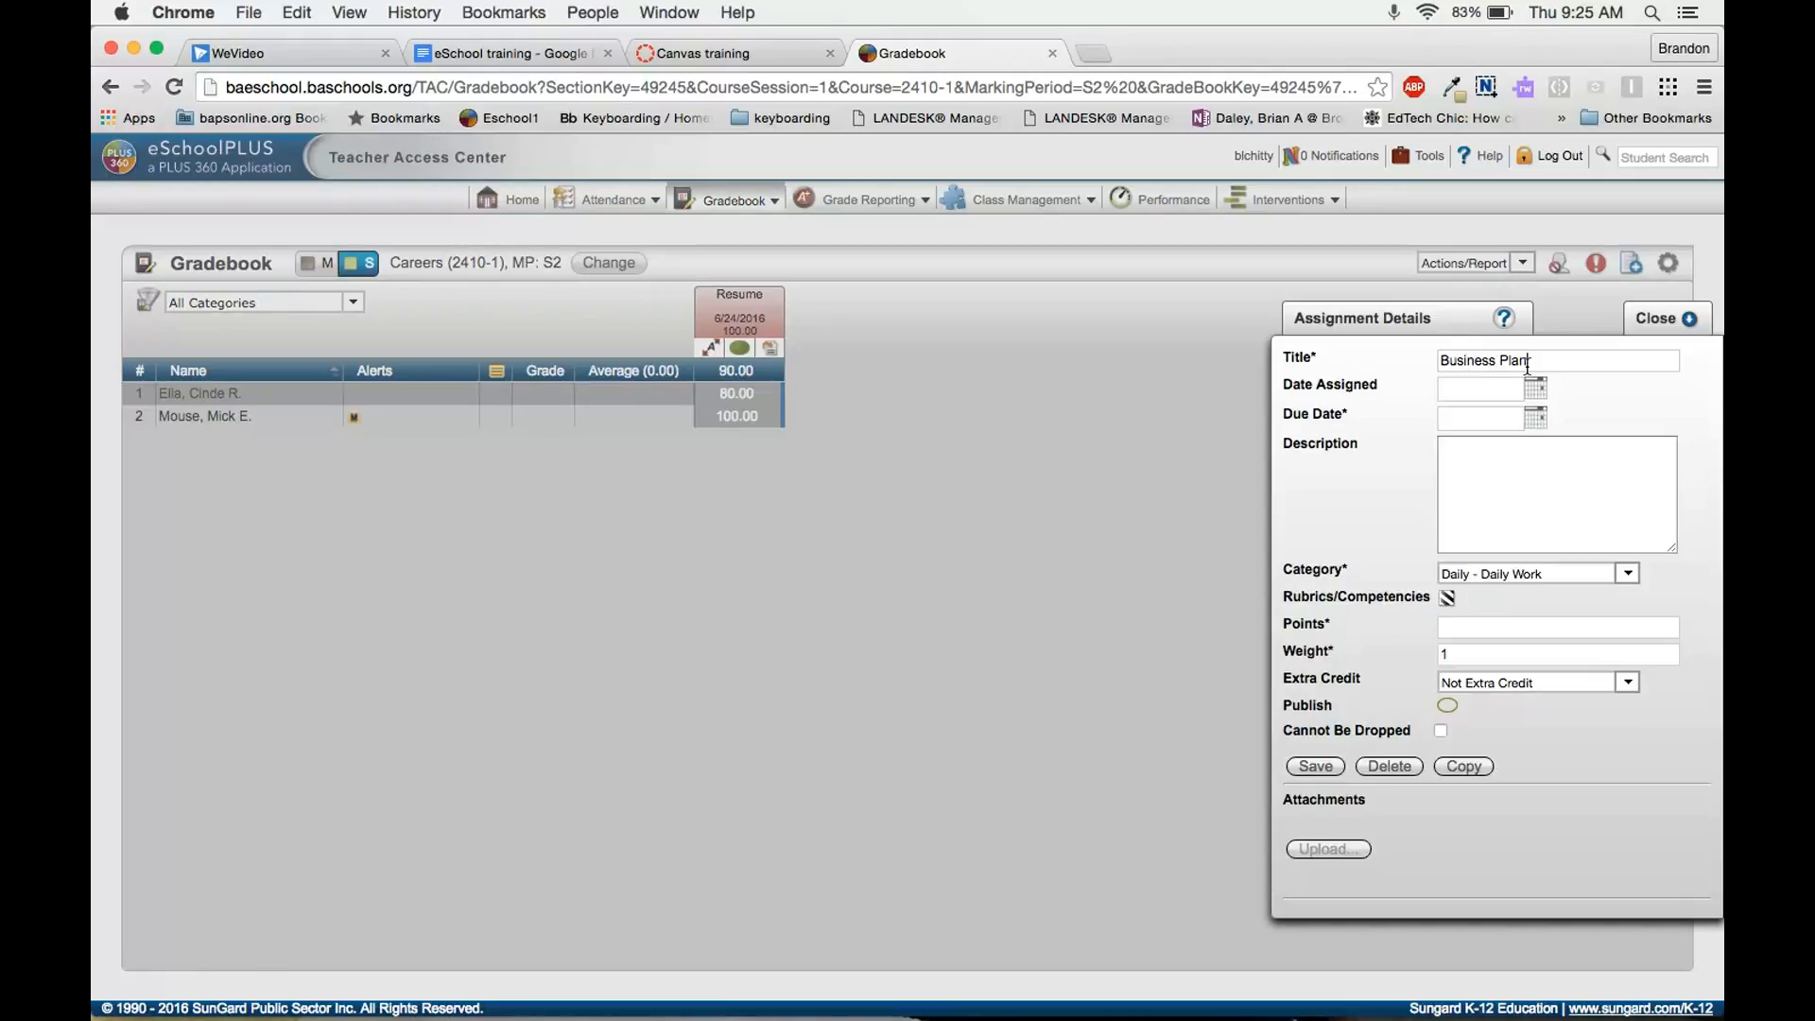
pyautogui.click(1536, 386)
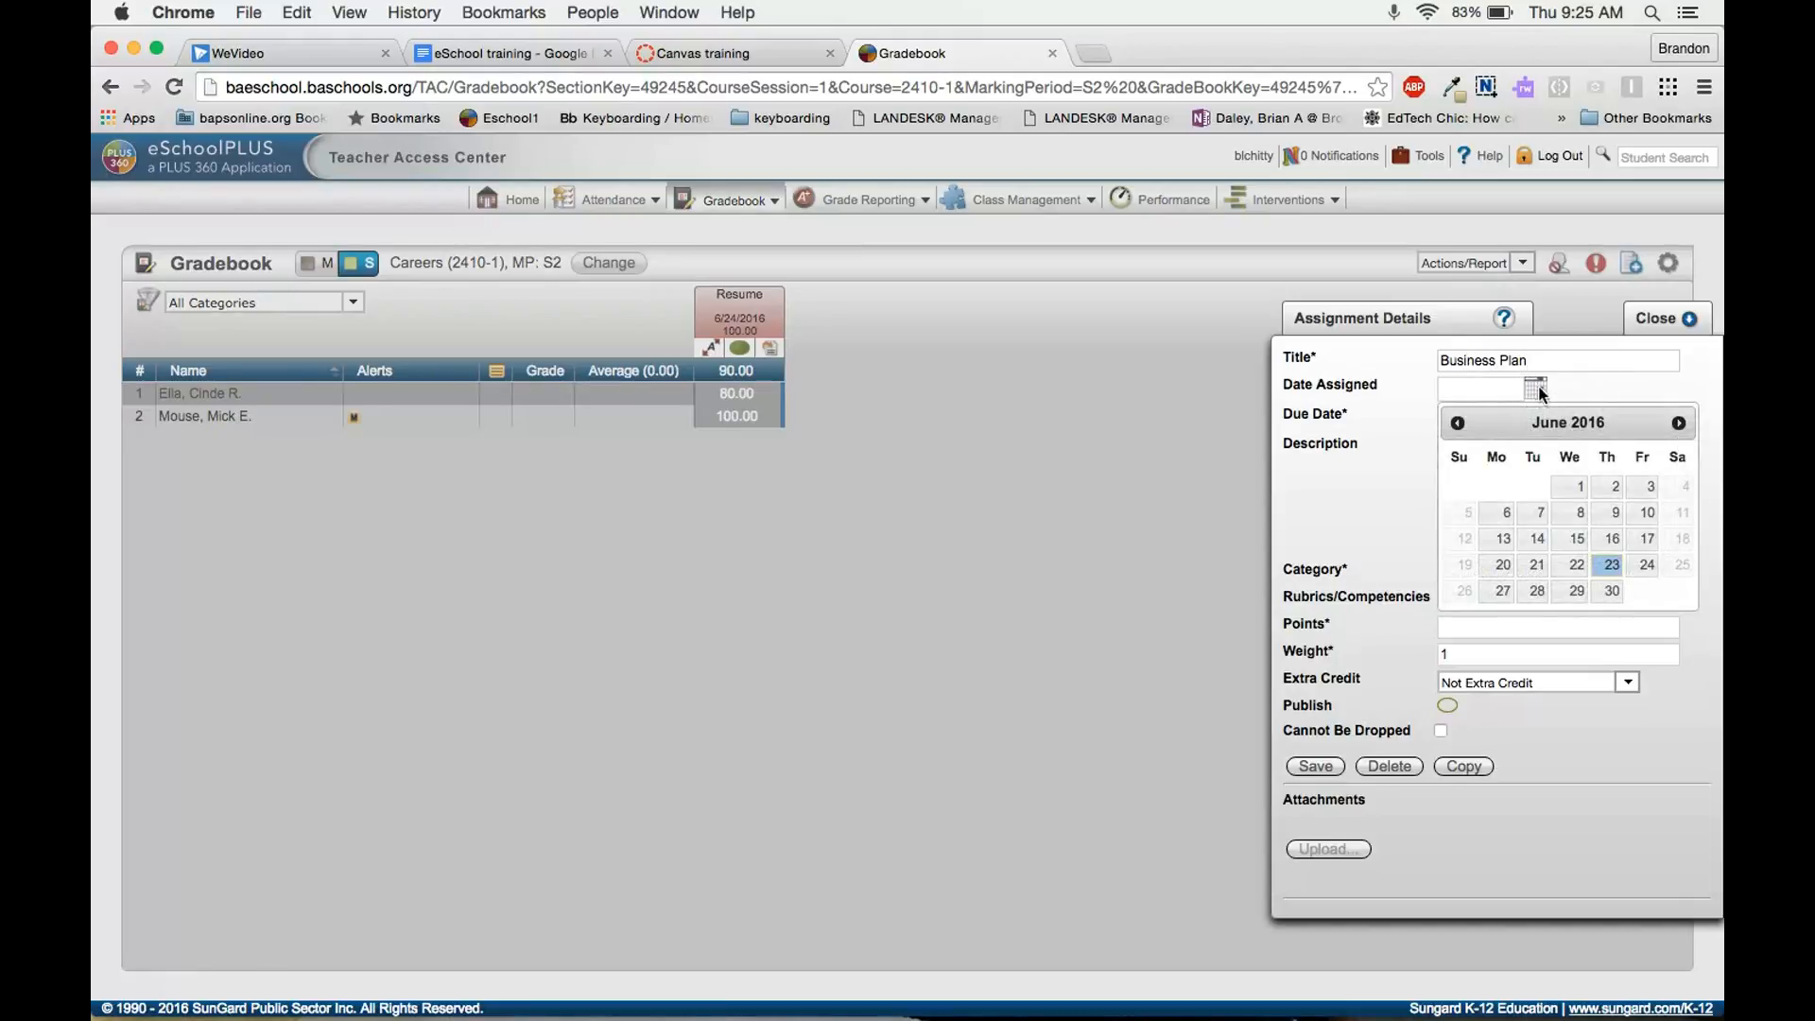
pyautogui.click(1607, 566)
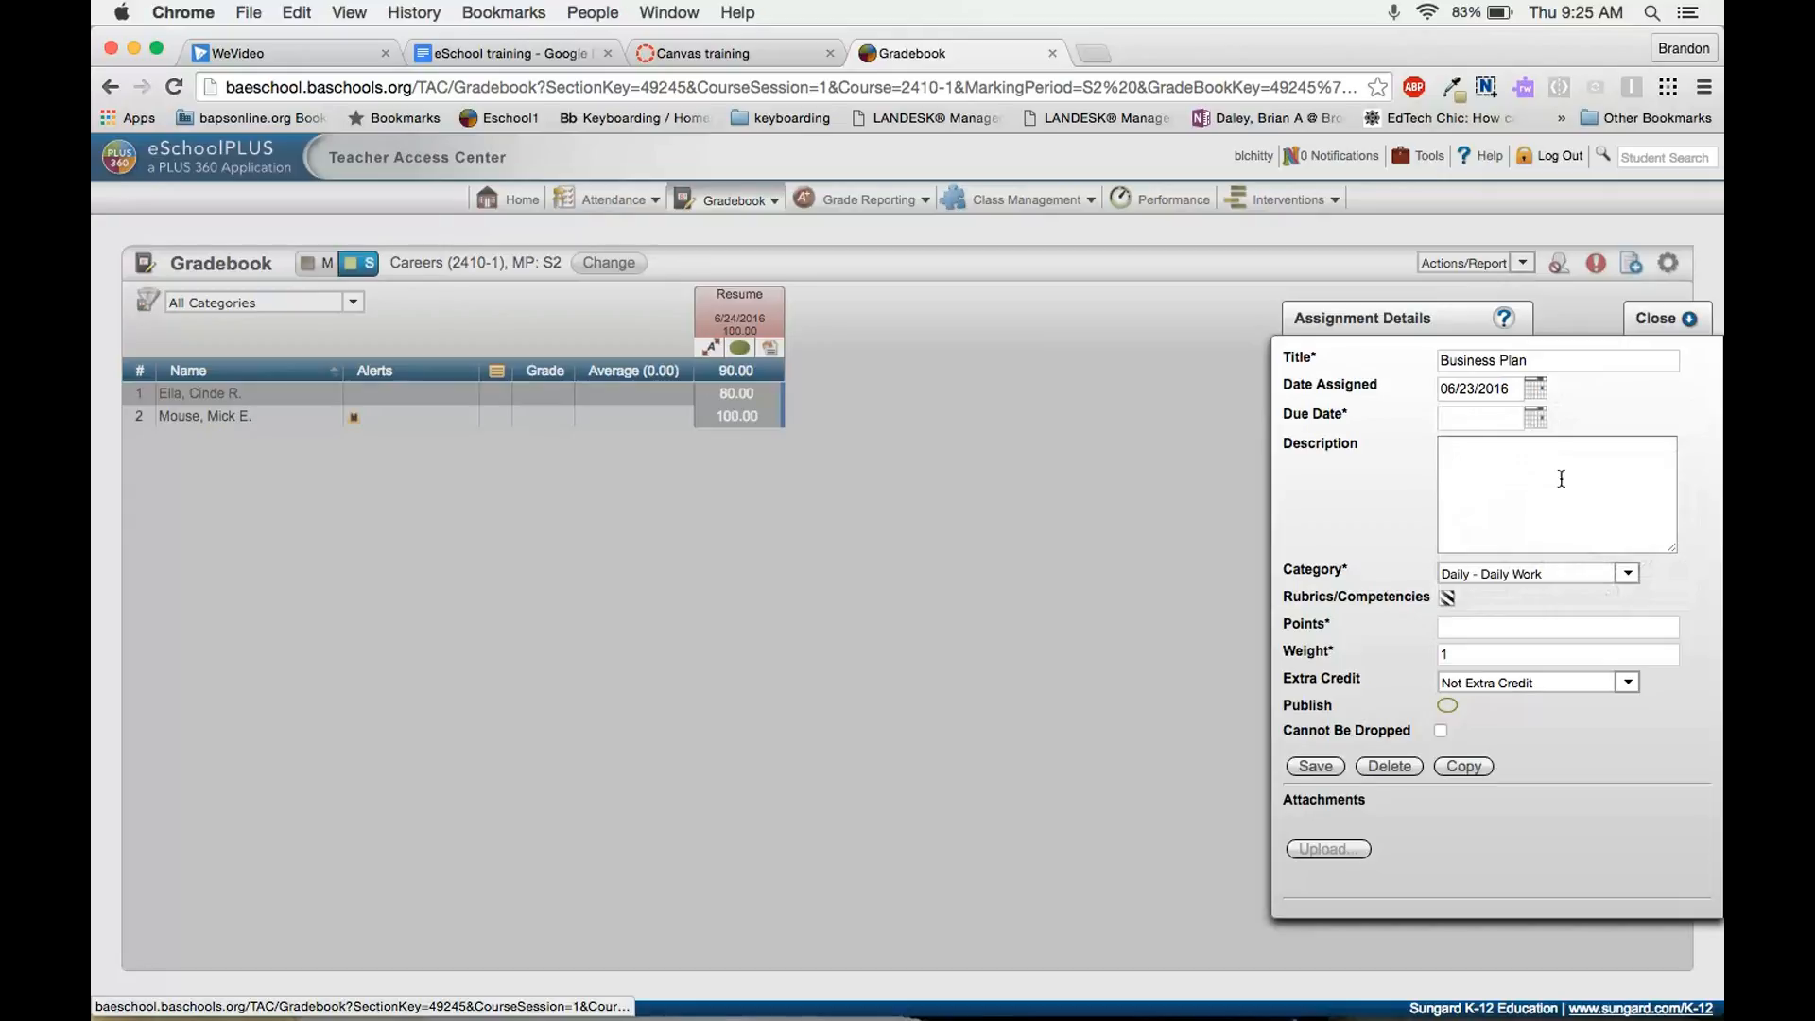
pyautogui.click(1535, 419)
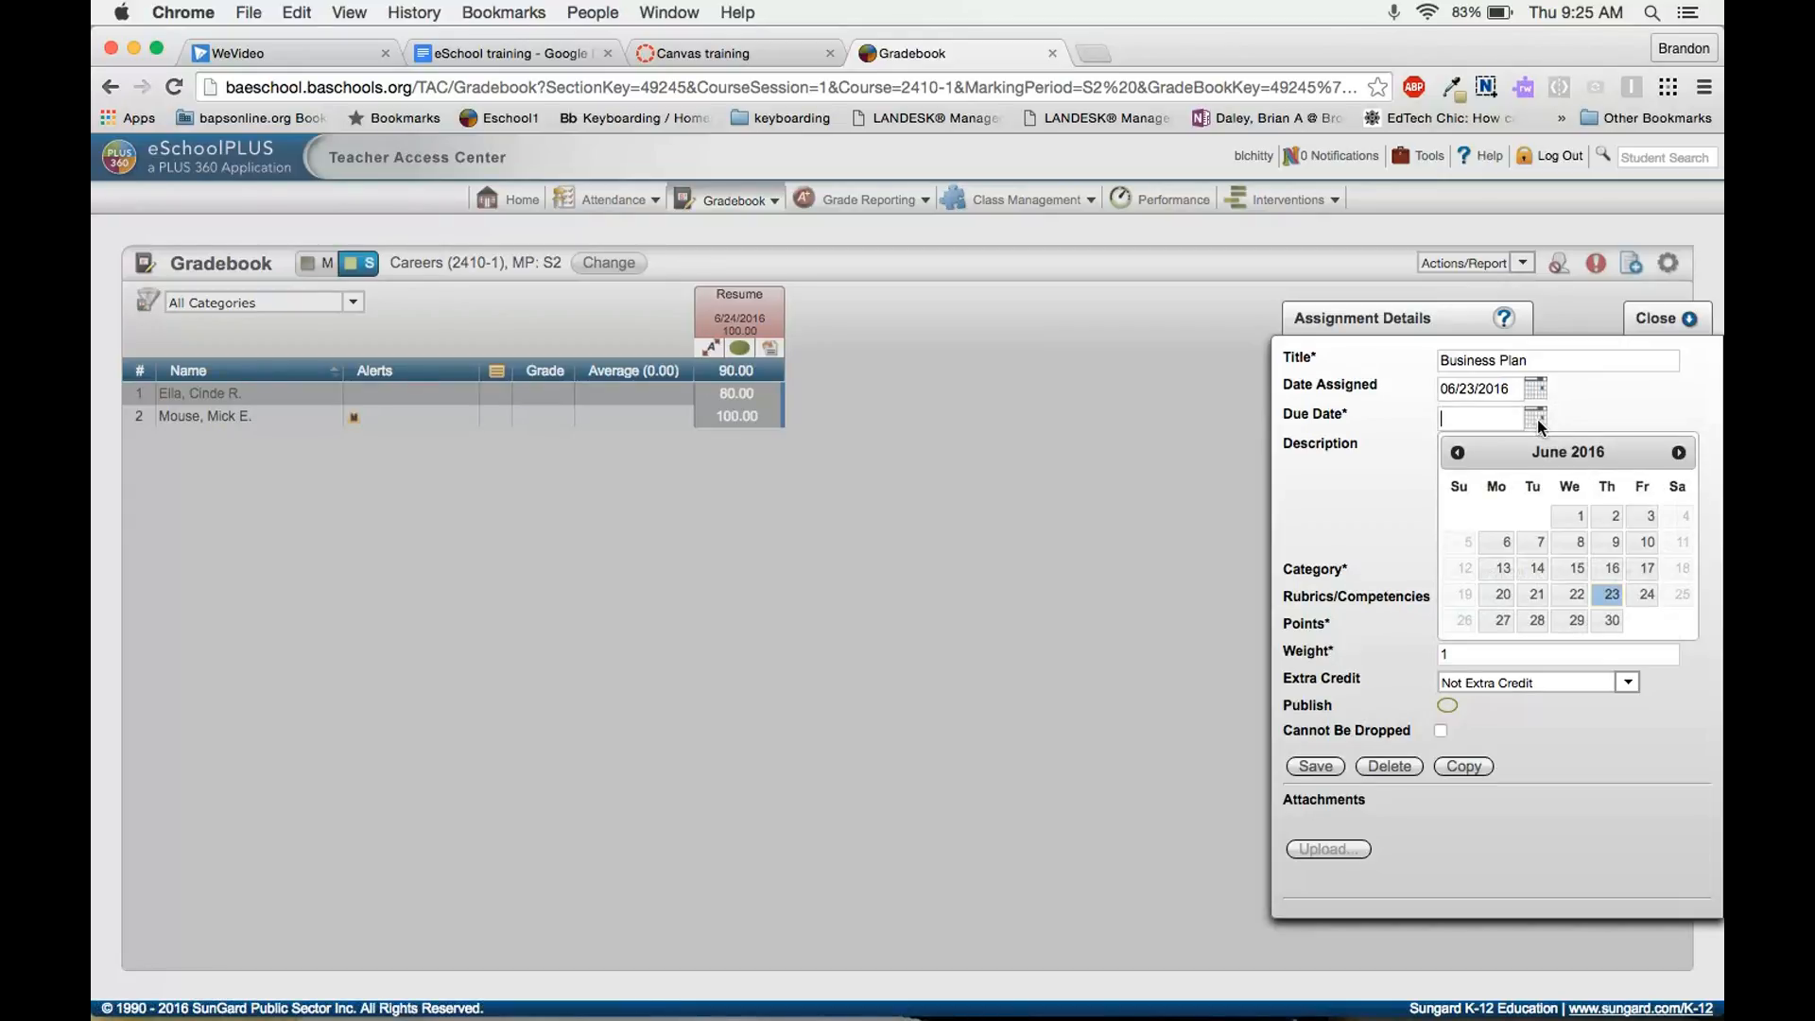
pyautogui.click(1614, 593)
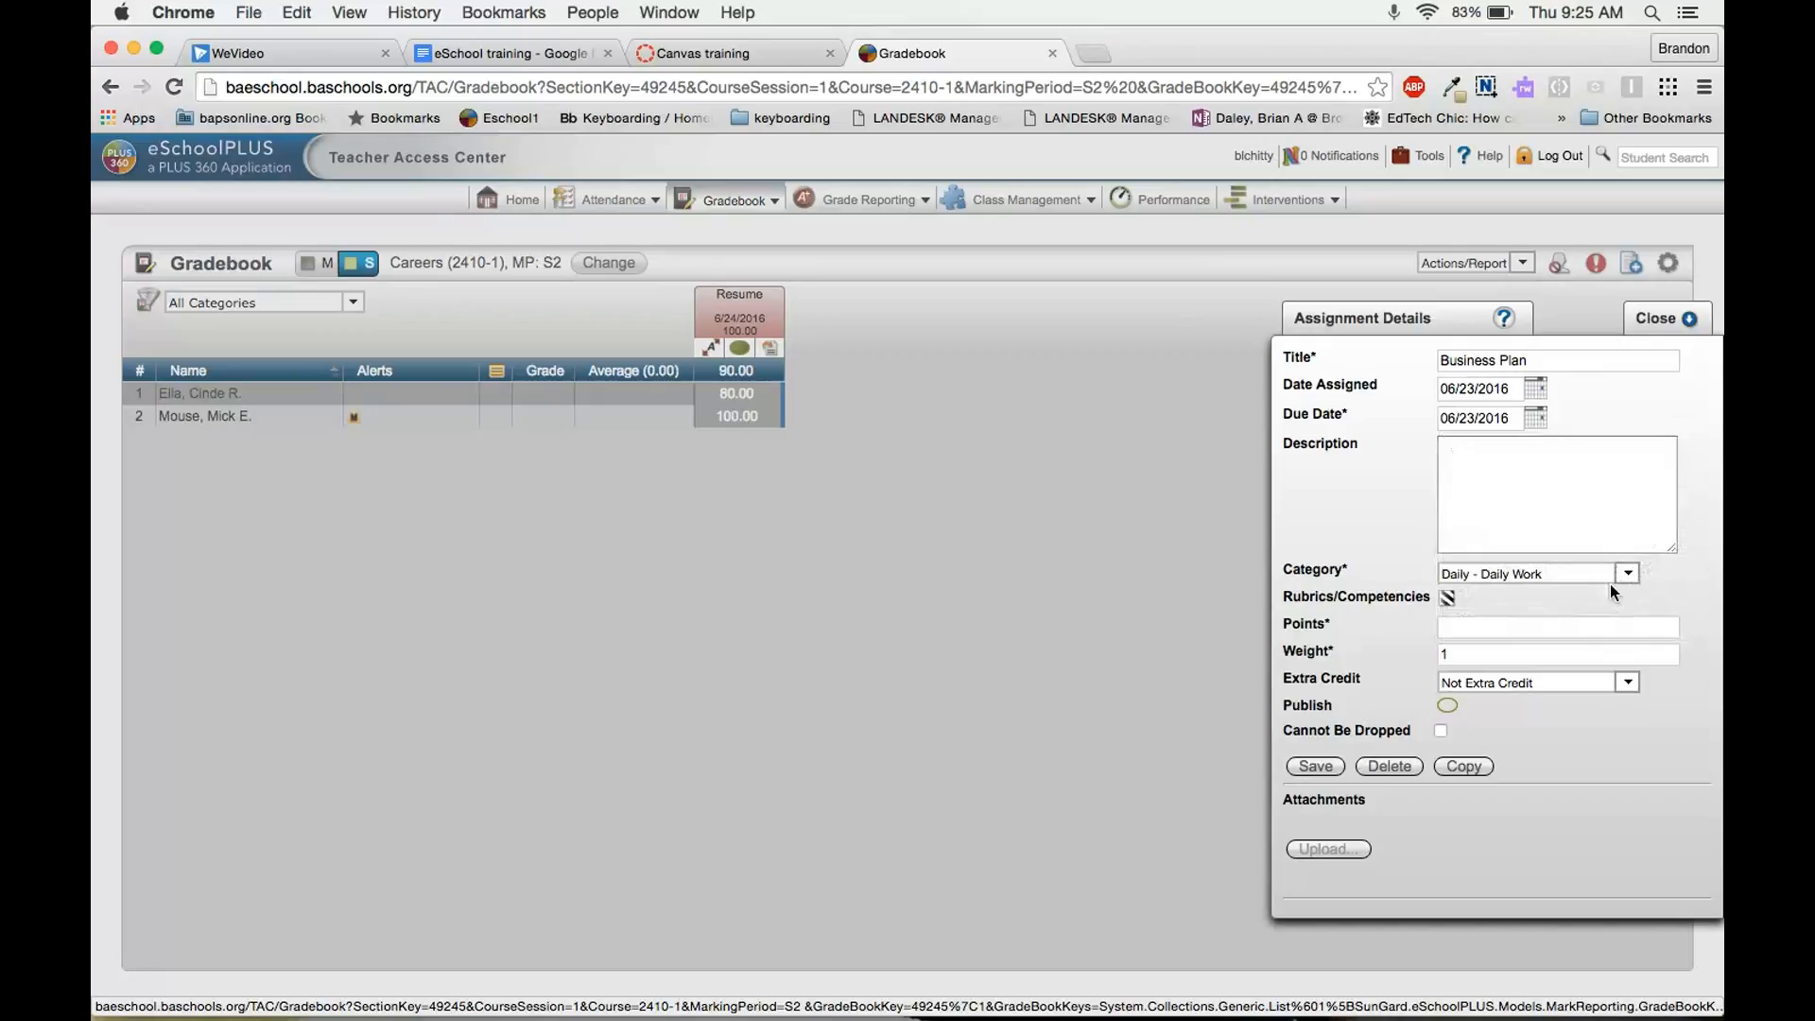
# Step: Give the Business Plan the description "Create a business plan", the HW - Homework category and 100 points, and save it
pyautogui.click(1545, 484)
pyautogui.write('Create a business plan')
pyautogui.click(1550, 574)
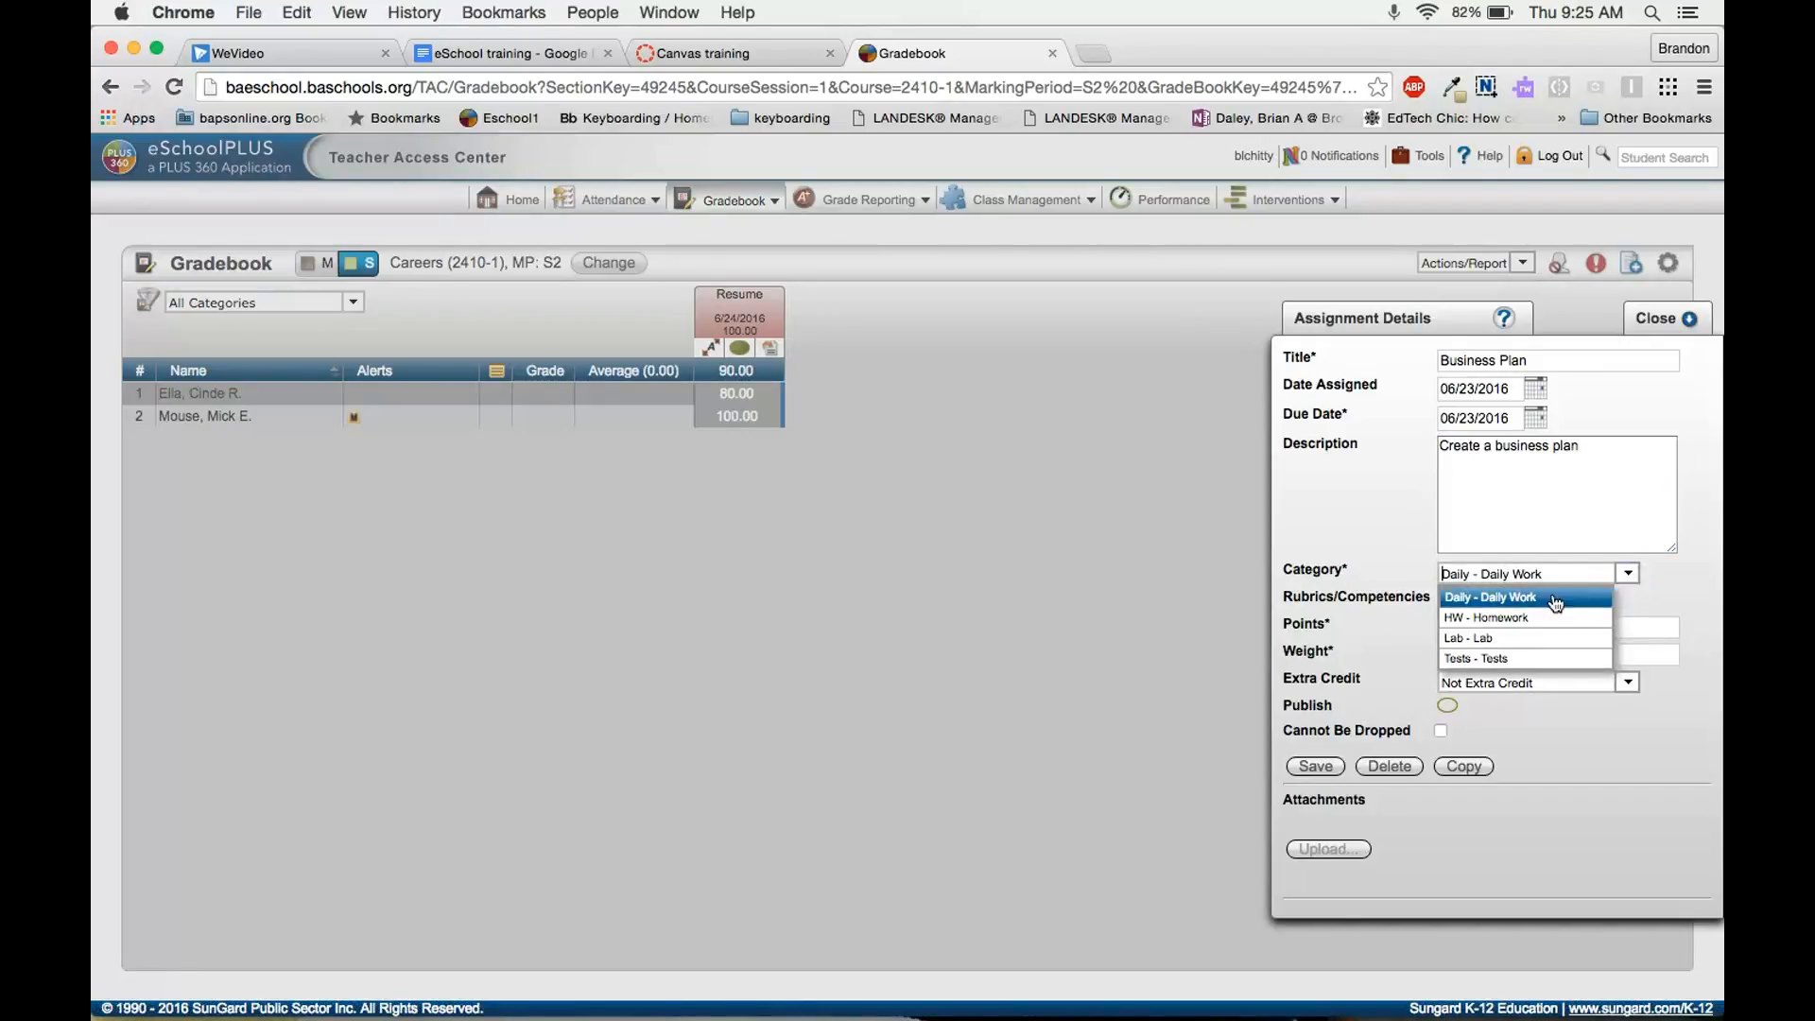
pyautogui.click(1526, 614)
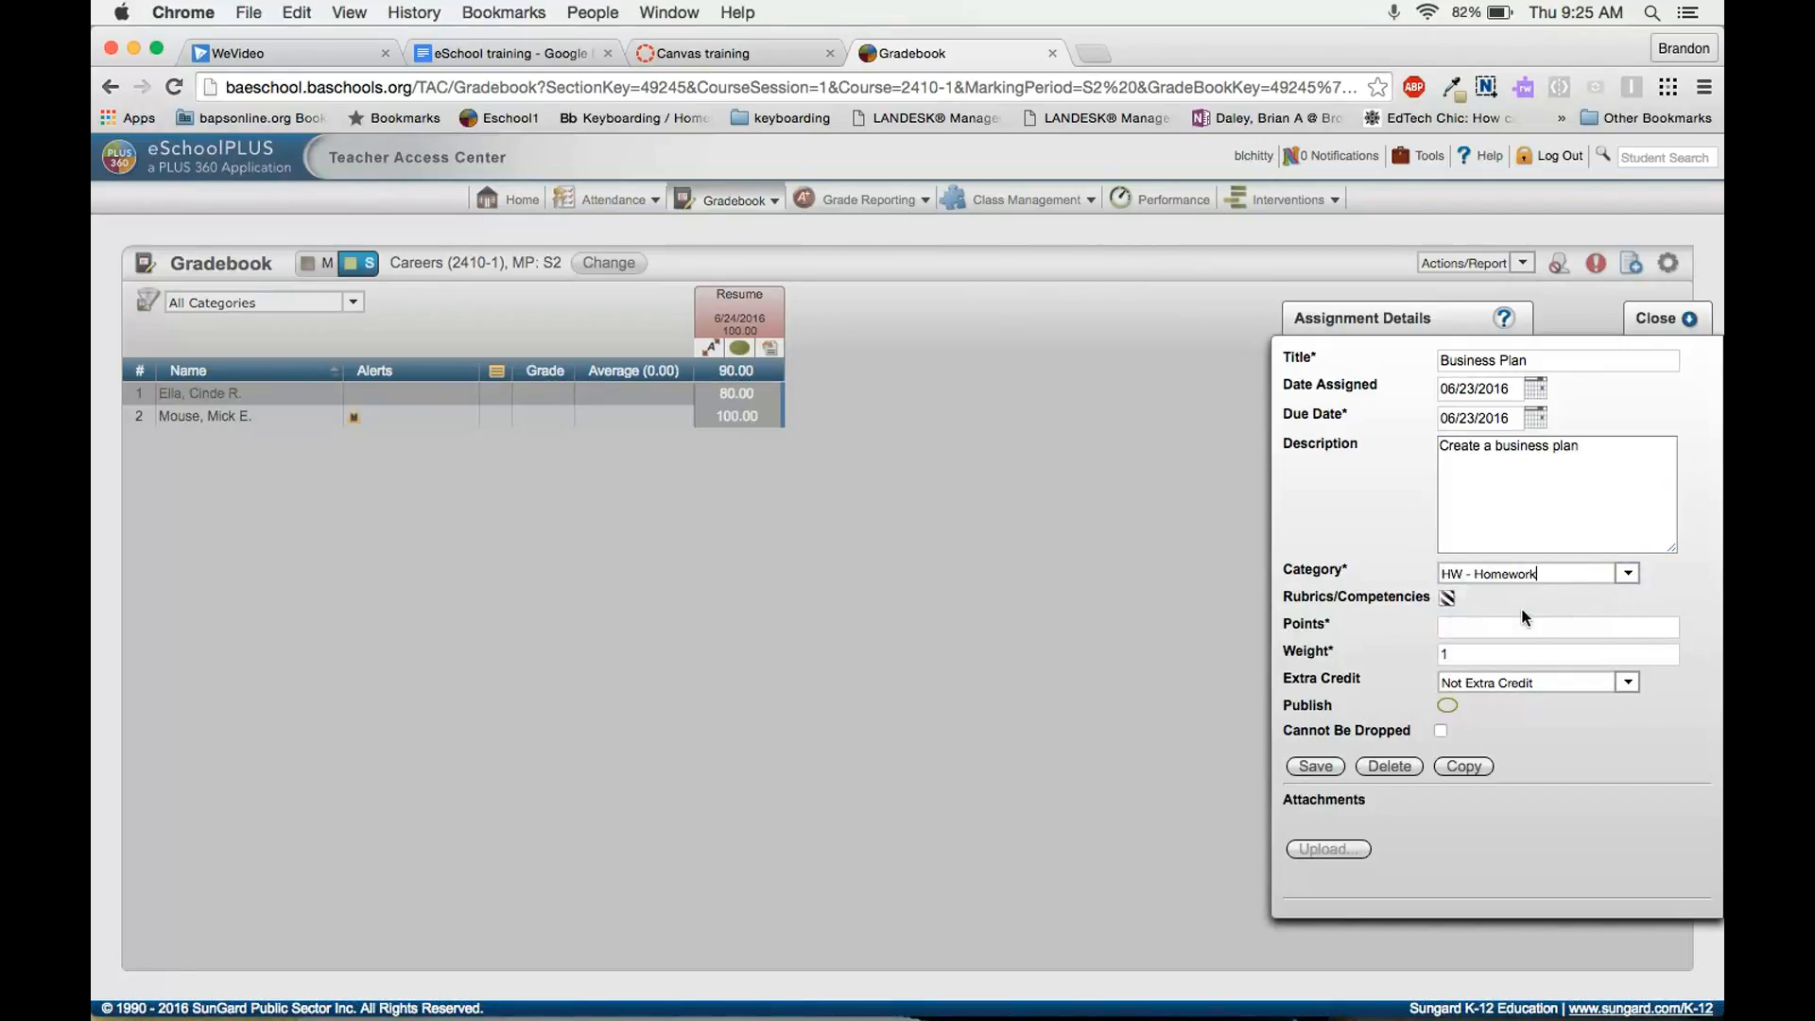
pyautogui.click(1505, 624)
pyautogui.write('100')
pyautogui.click(1318, 767)
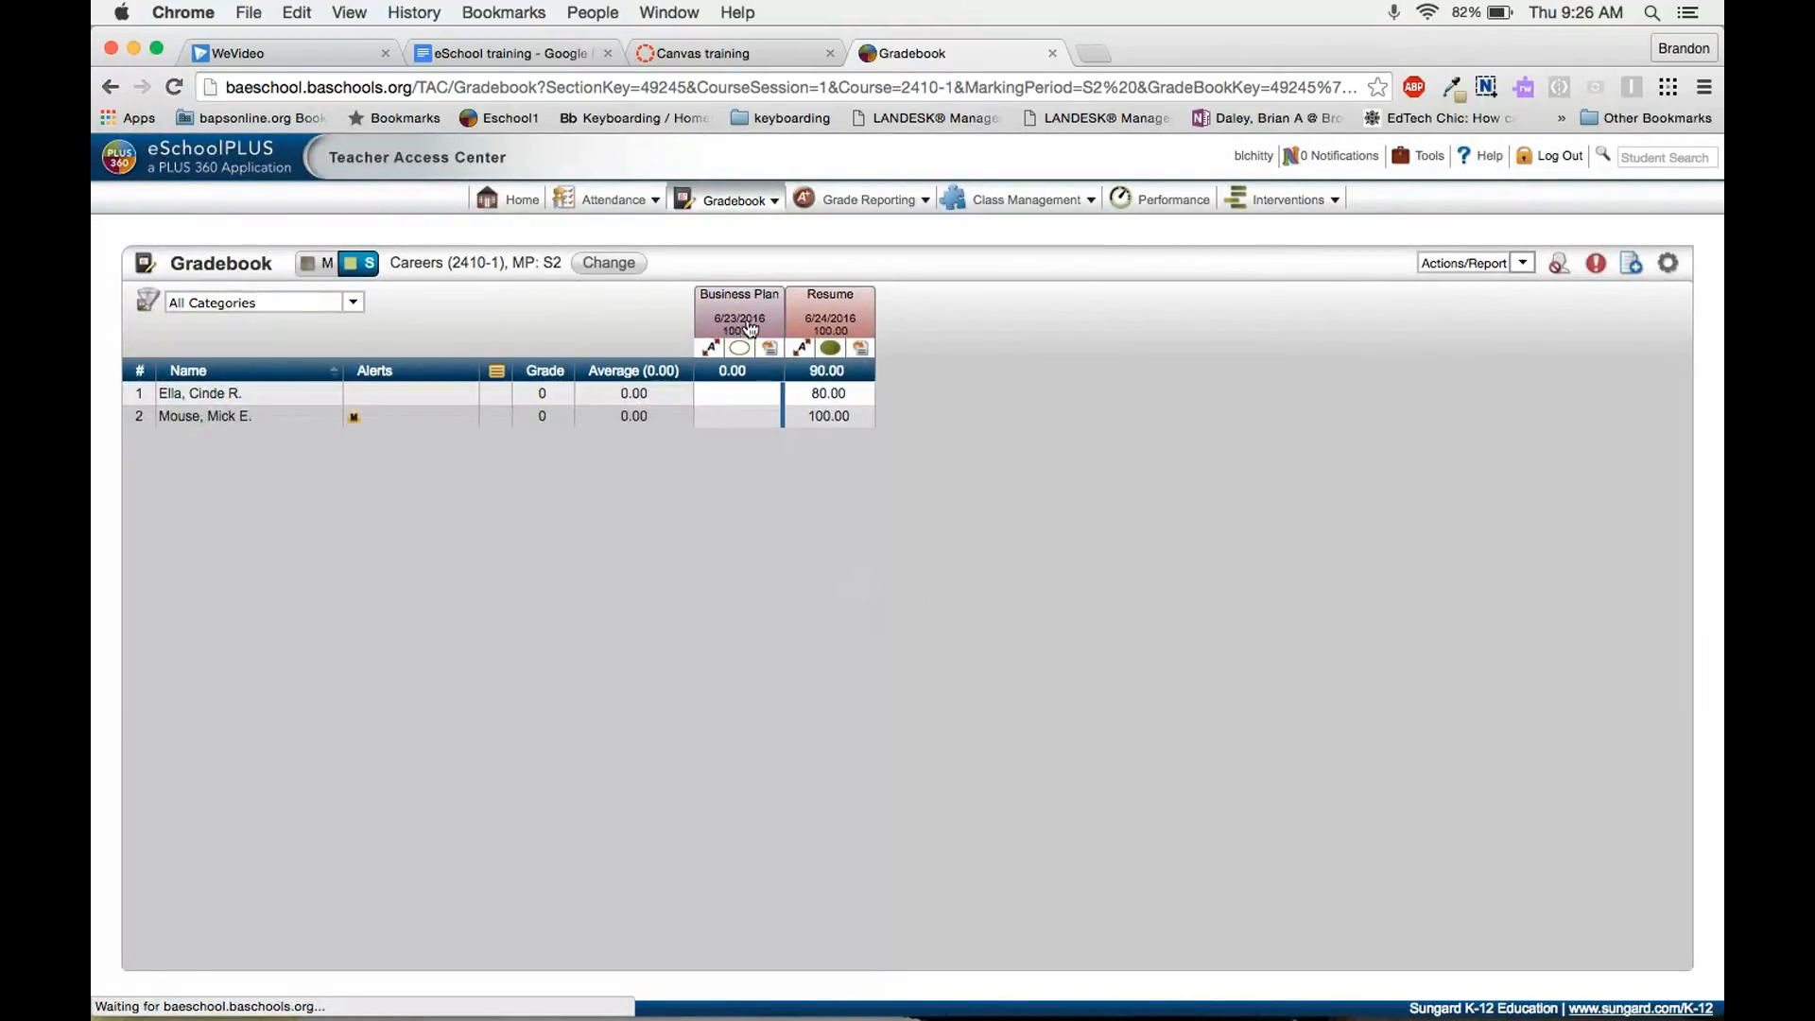
# Step: Set the Business Plan to the partially published level and enter scores of 90 for the first student and 80 for the second
pyautogui.moveTo(751, 317)
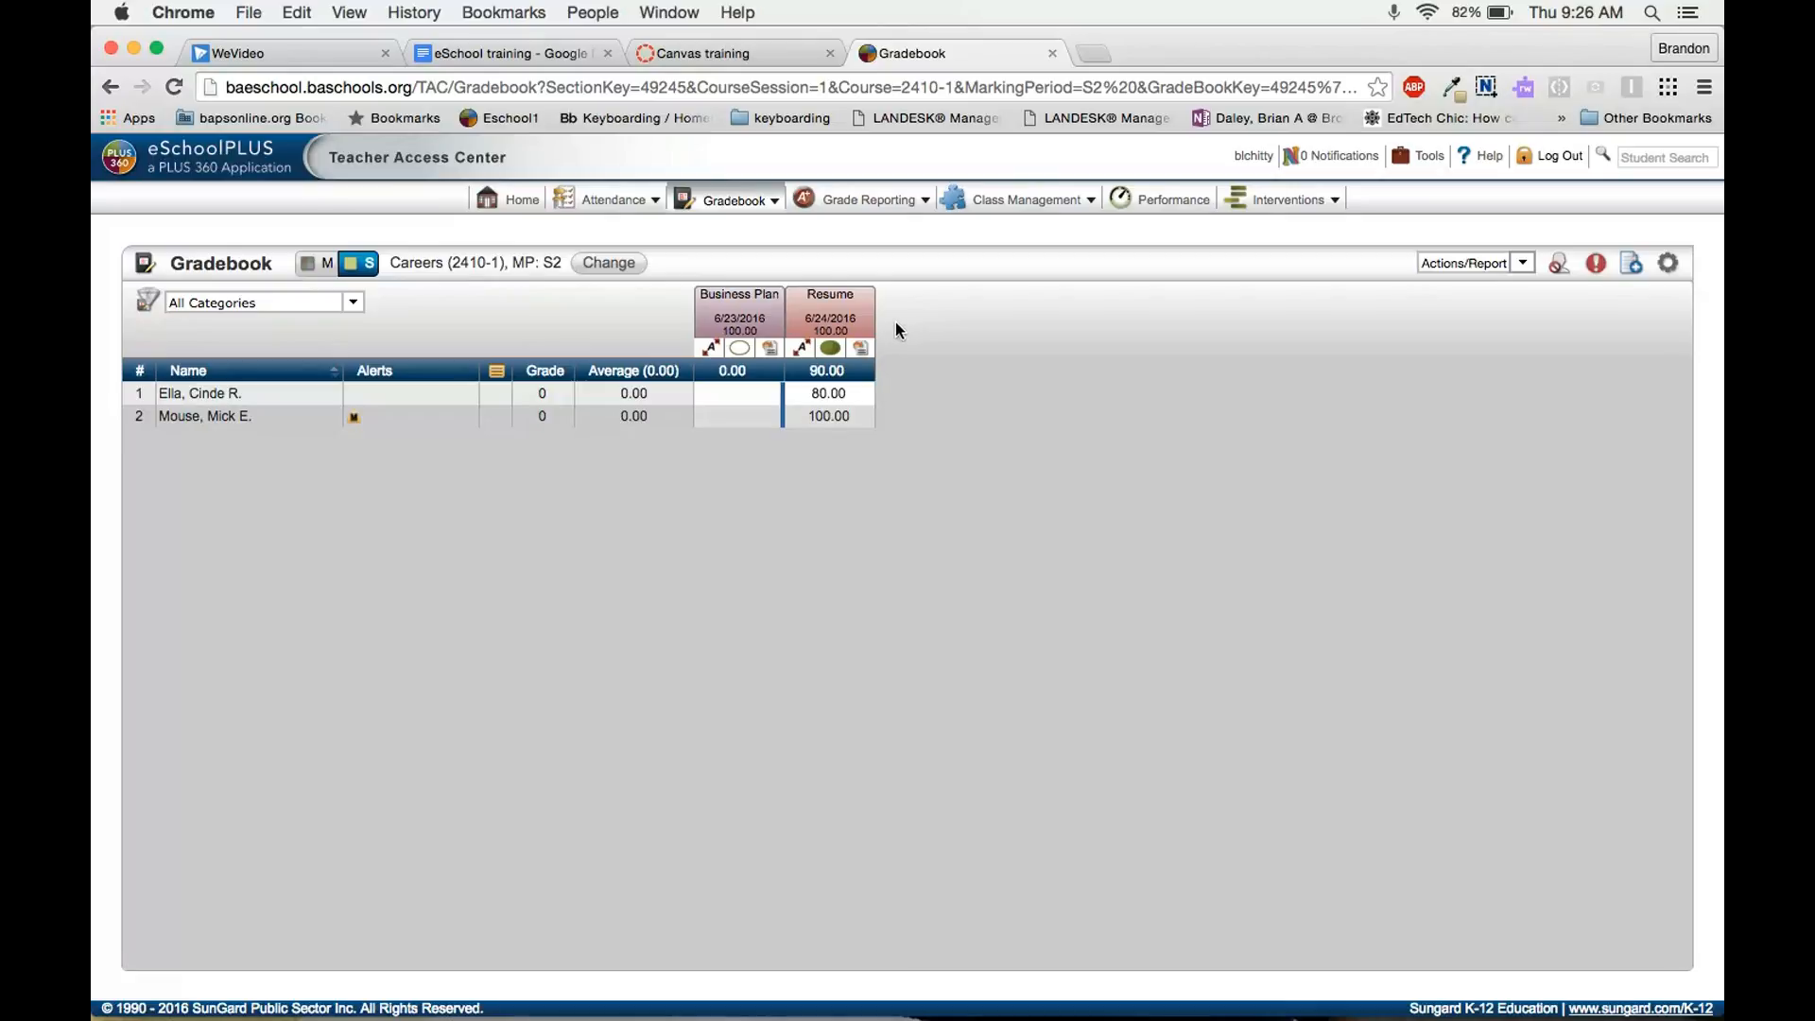
pyautogui.click(739, 350)
pyautogui.click(735, 389)
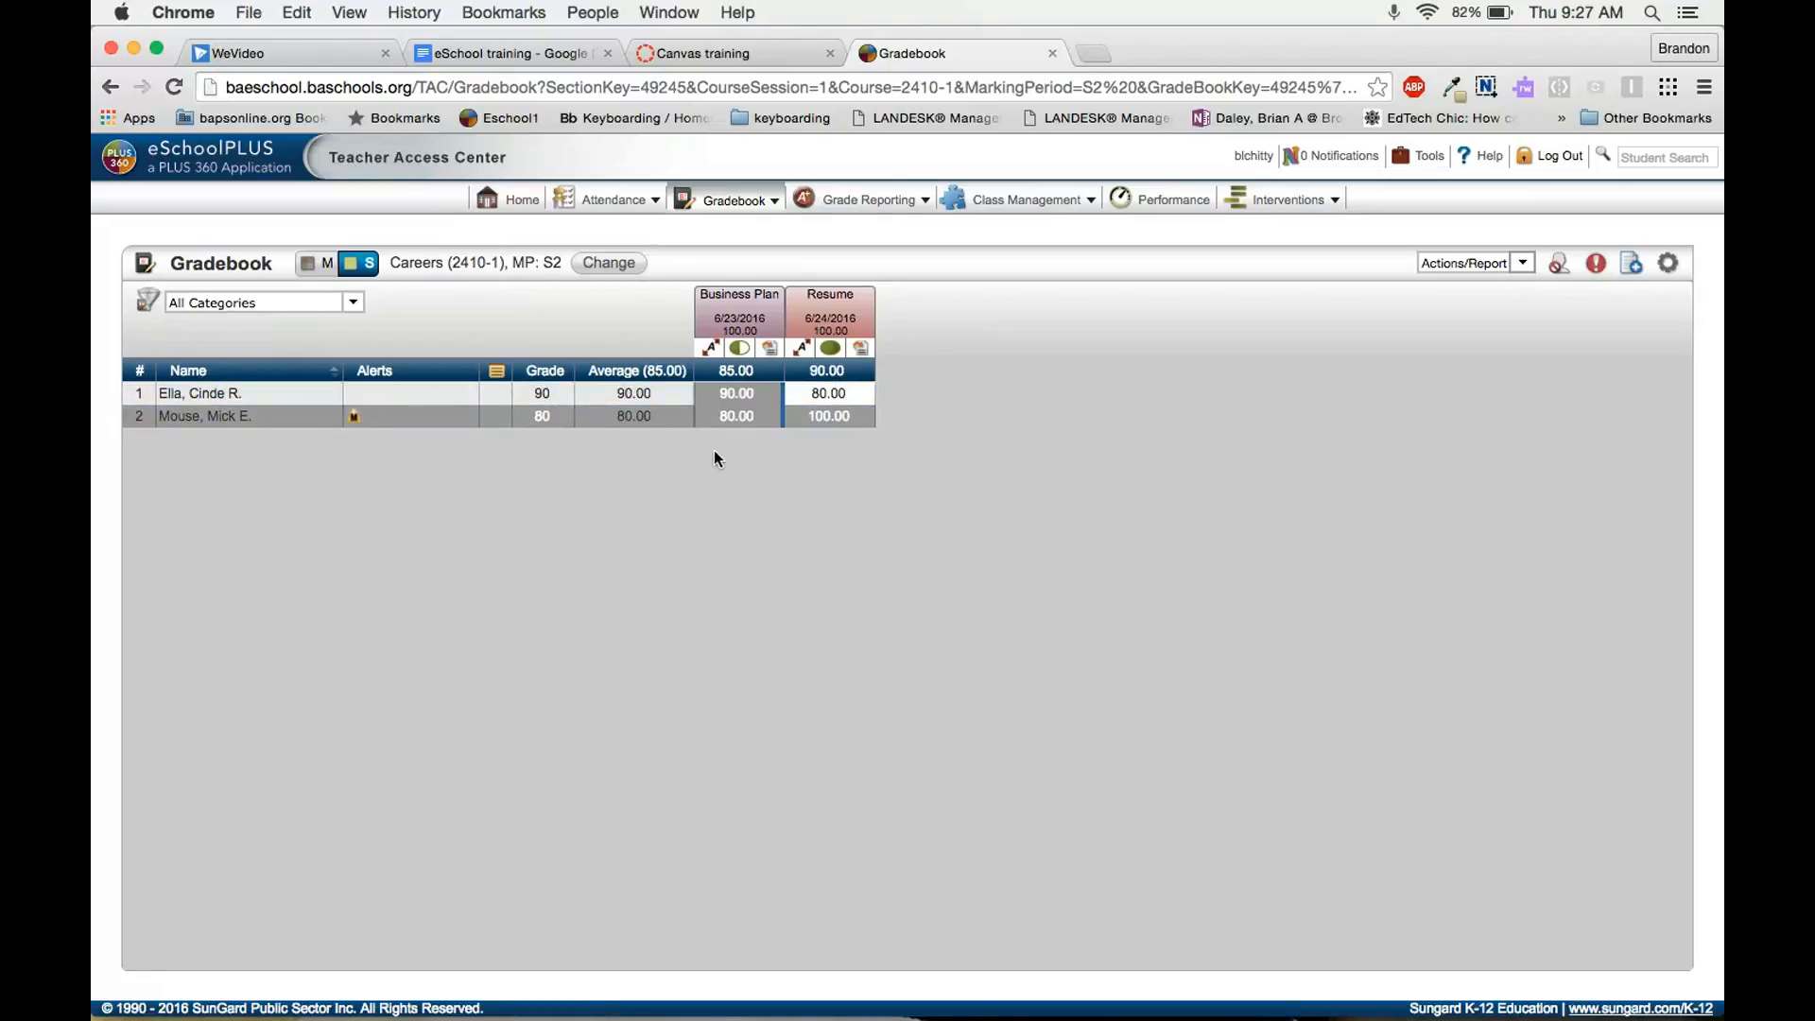
# Step: Change the Resume assignment's due date to 06/23/2016 and save it
pyautogui.click(857, 319)
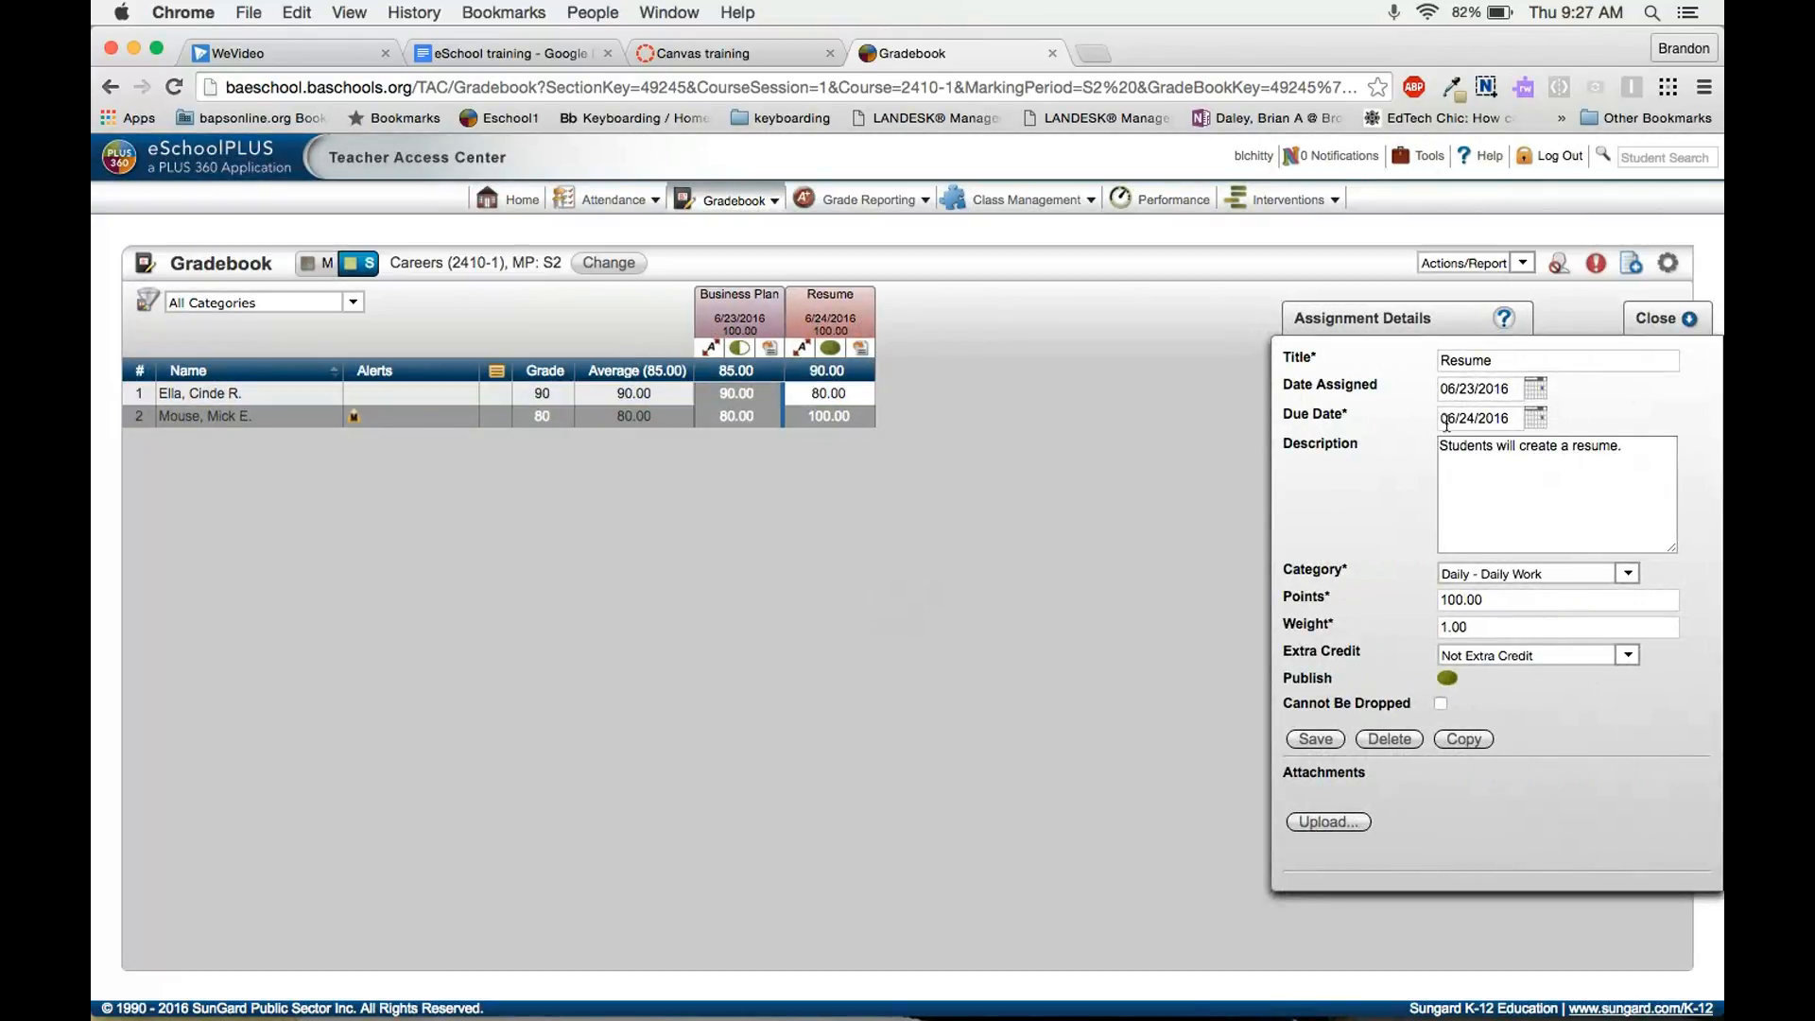
pyautogui.click(1541, 417)
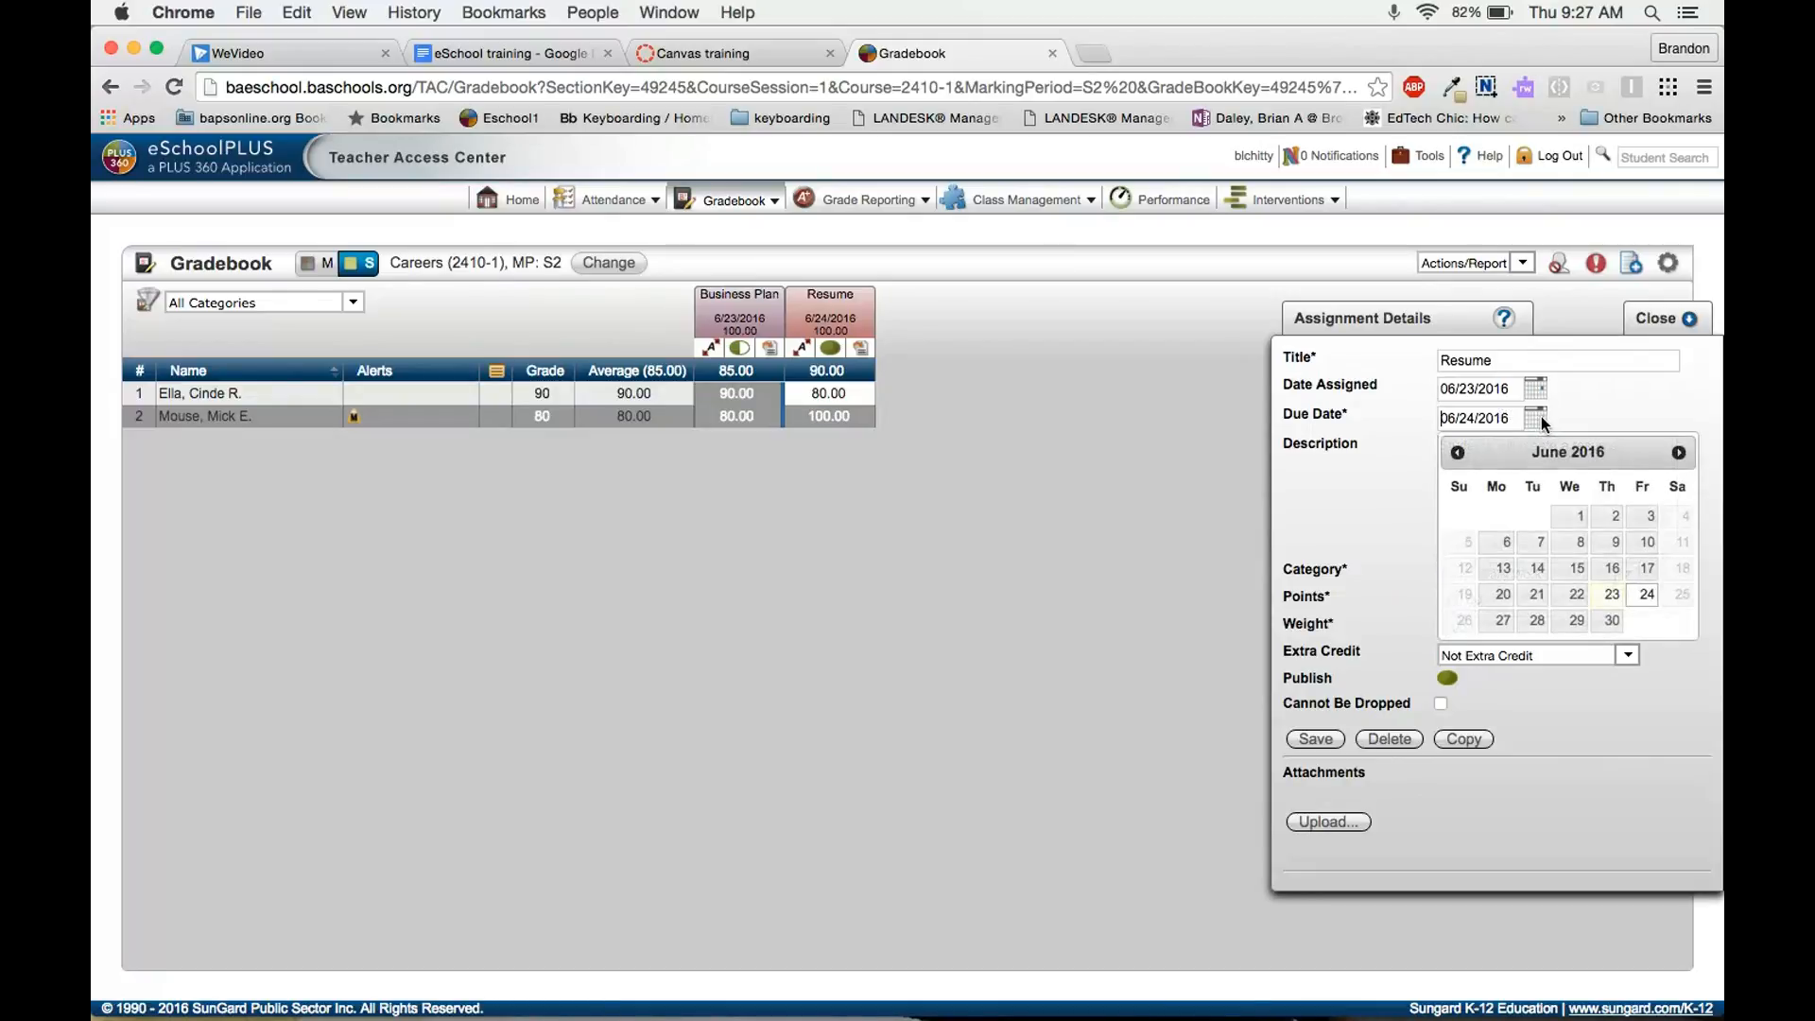
pyautogui.click(1609, 596)
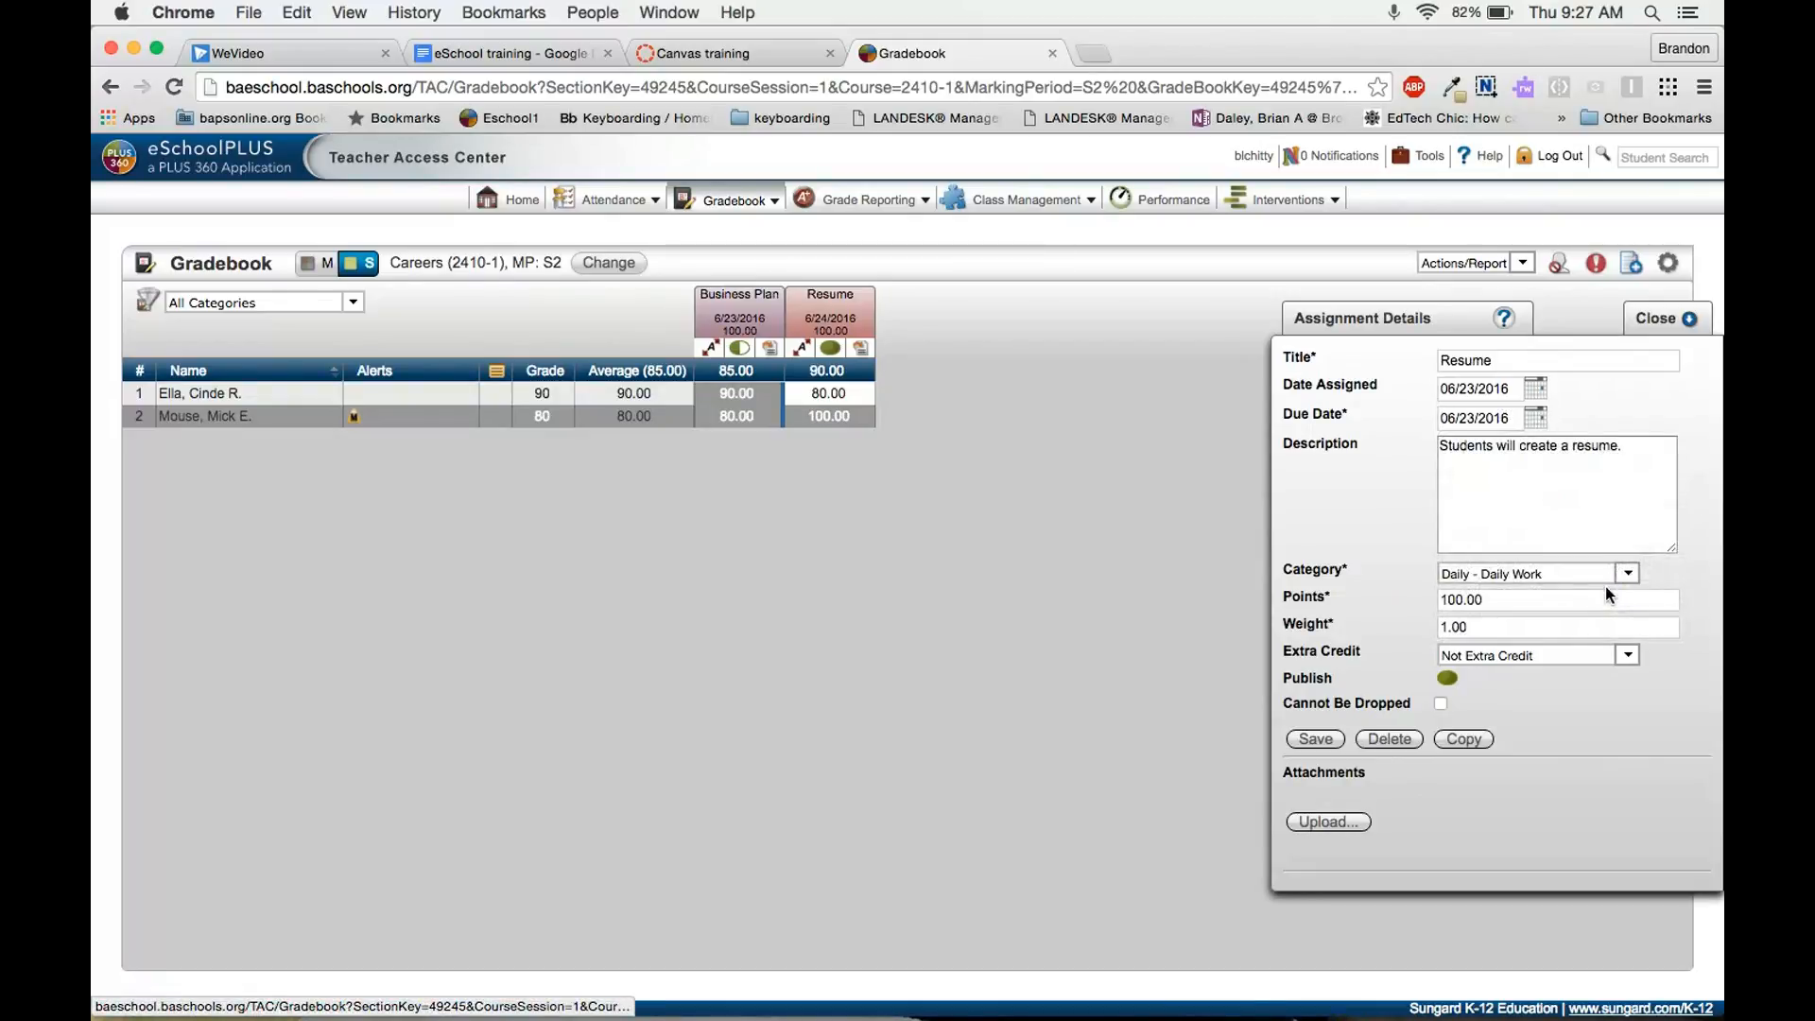
pyautogui.click(1310, 742)
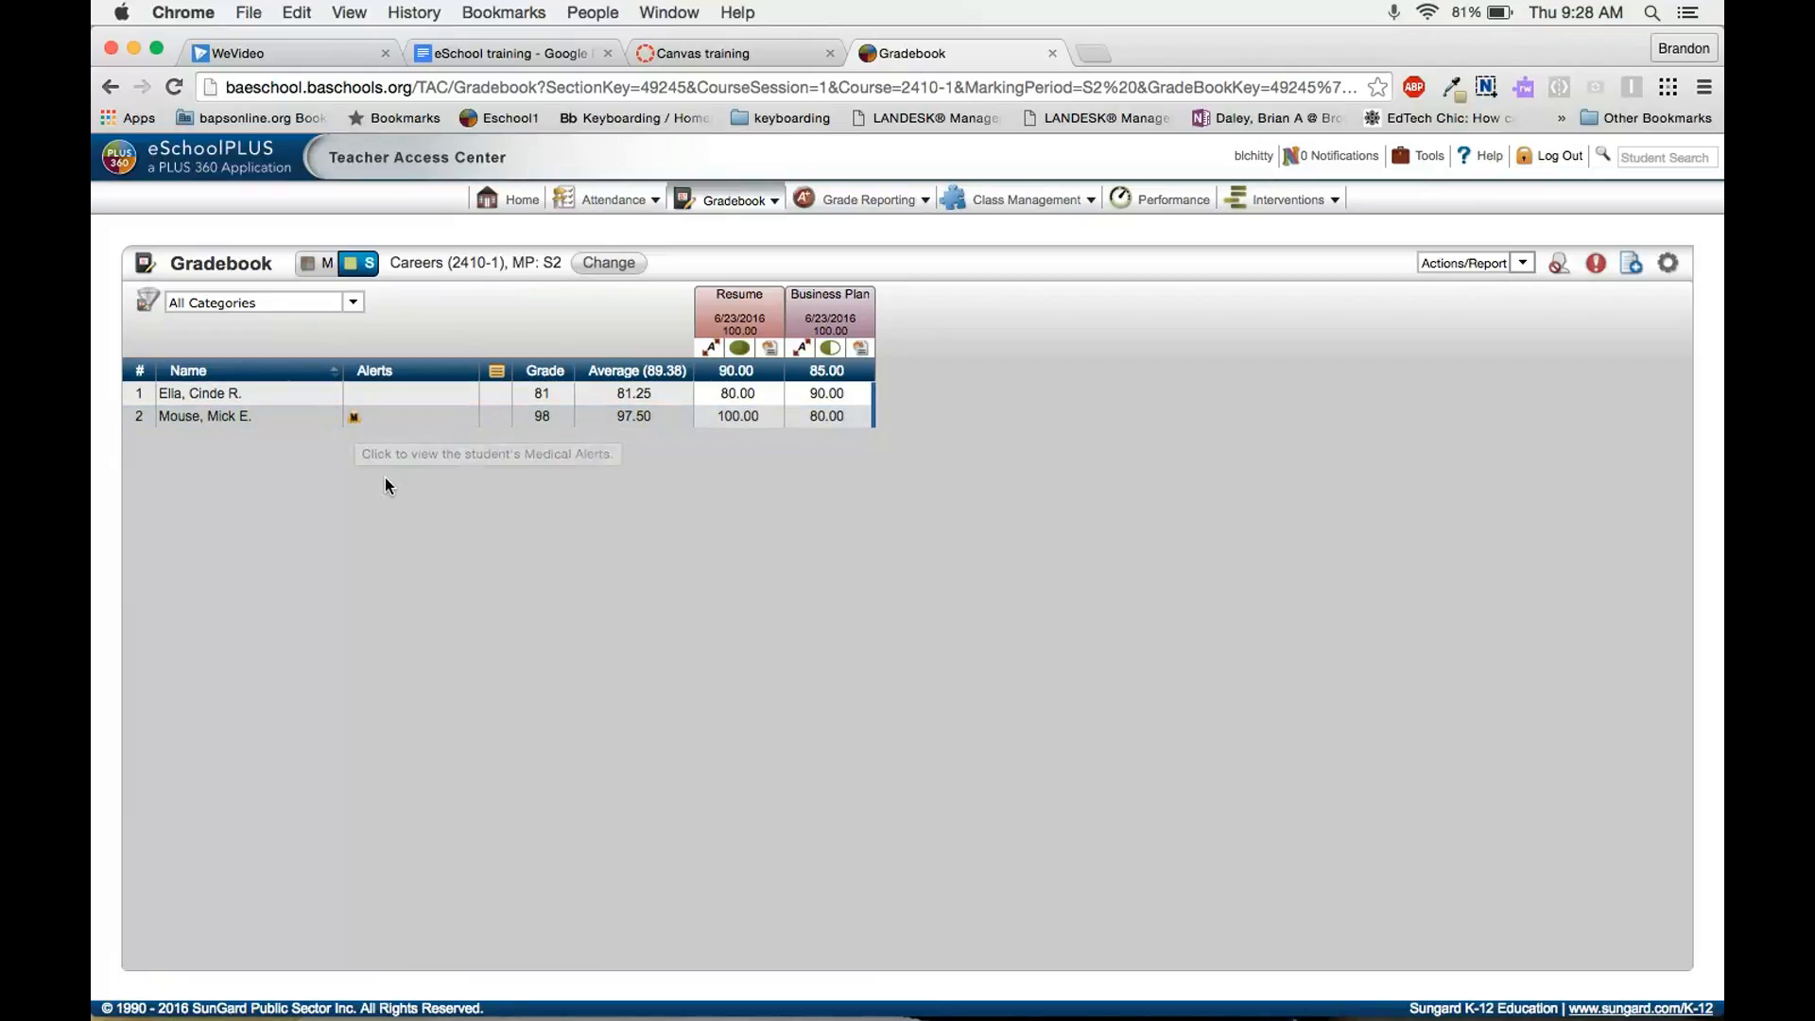
# Step: View the second student's medical alert details and close them
pyautogui.click(355, 419)
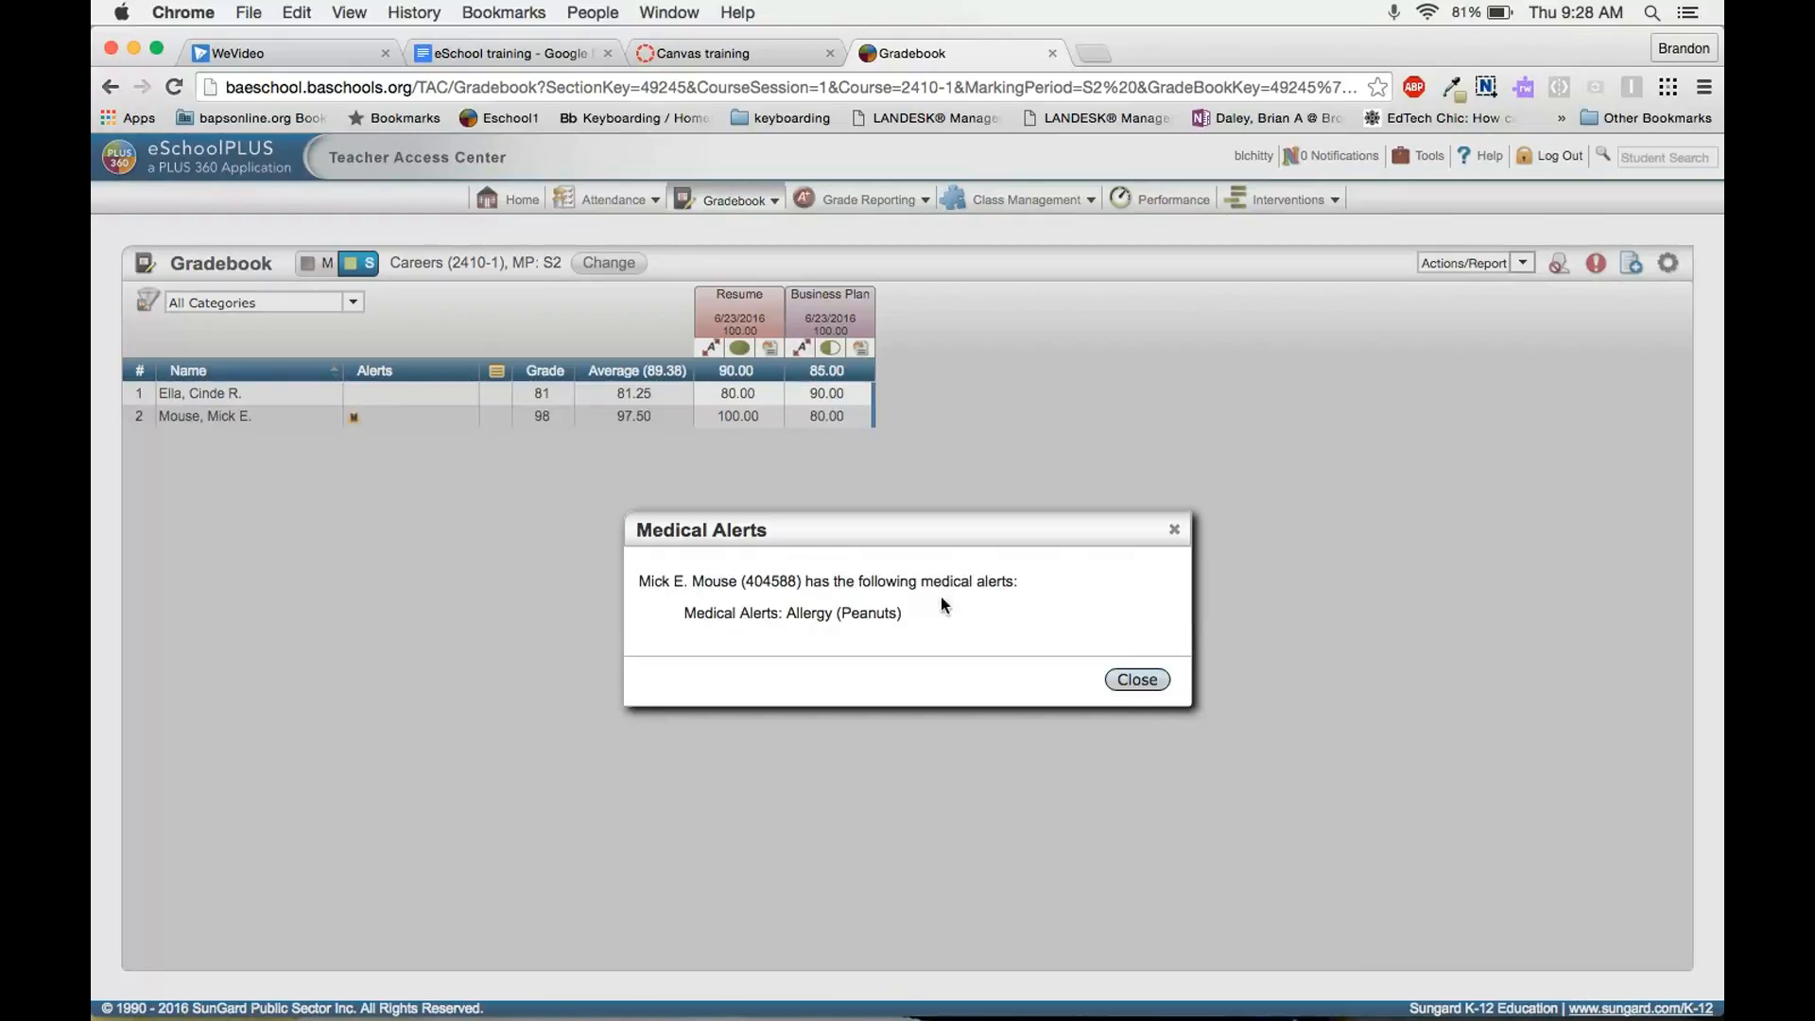
pyautogui.press('Escape')
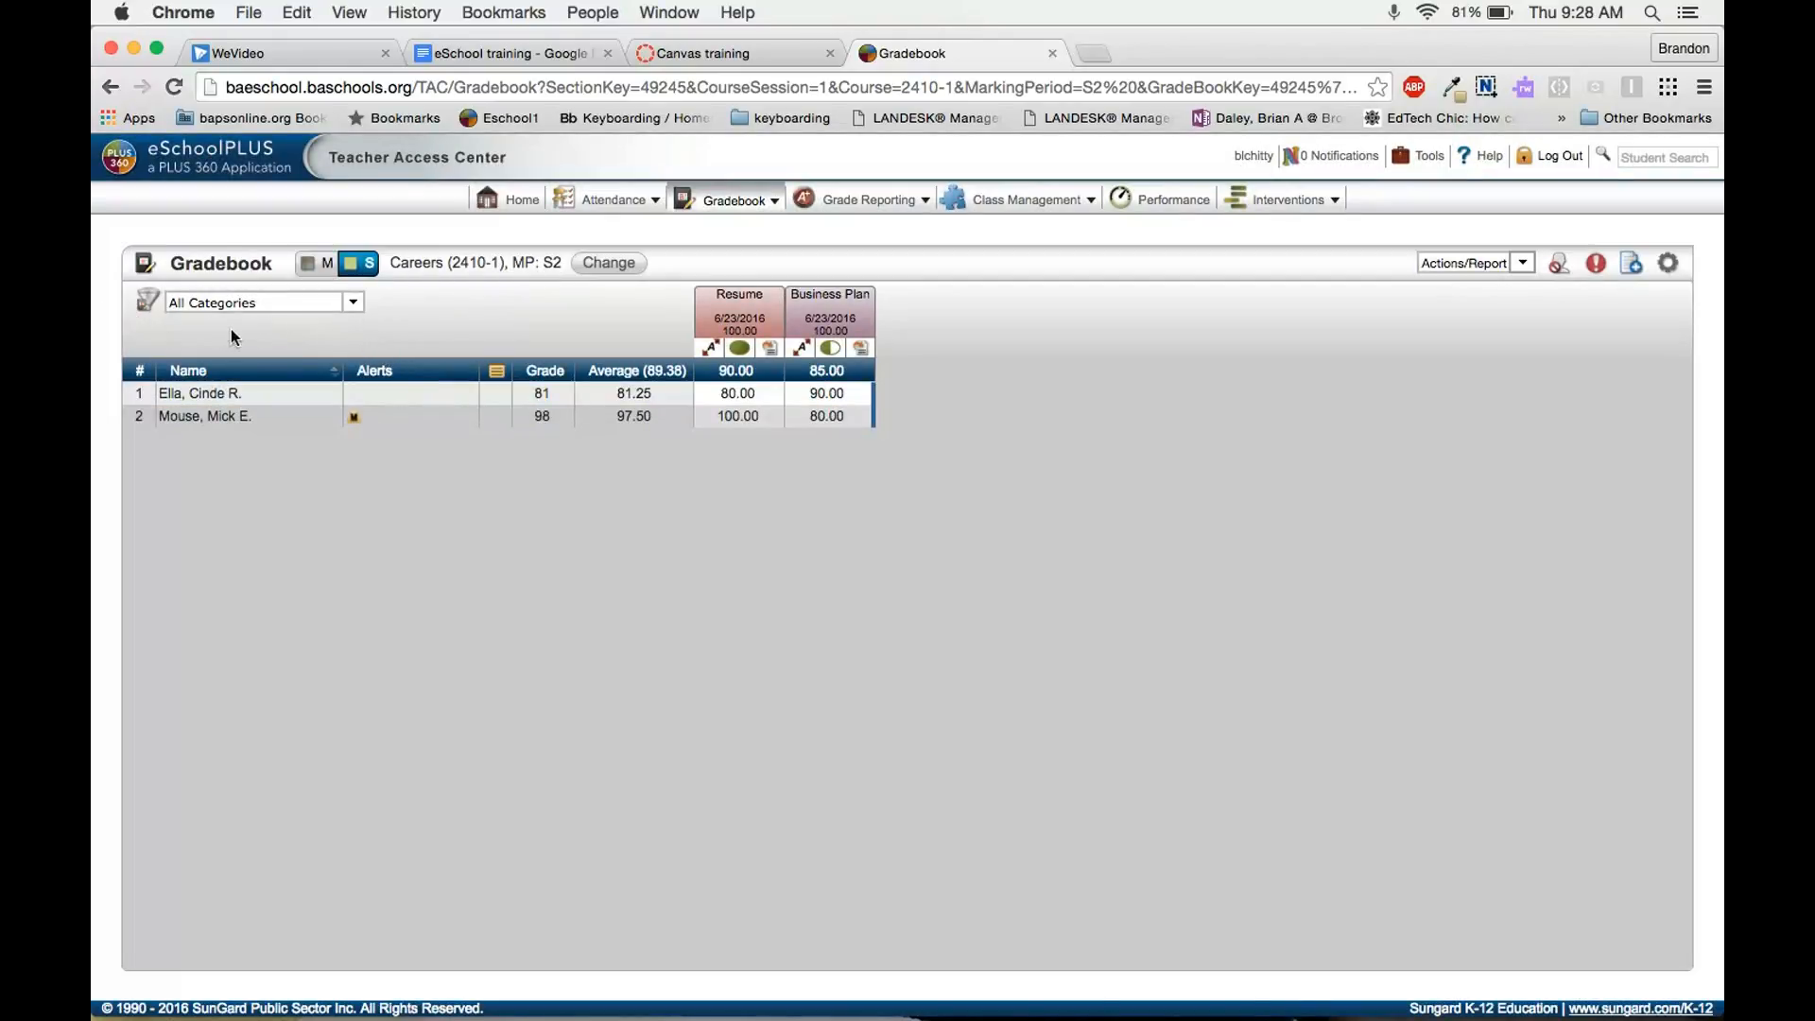
# Step: Filter the gradebook to the Daily Work category, and return to showing All Categories
pyautogui.click(353, 302)
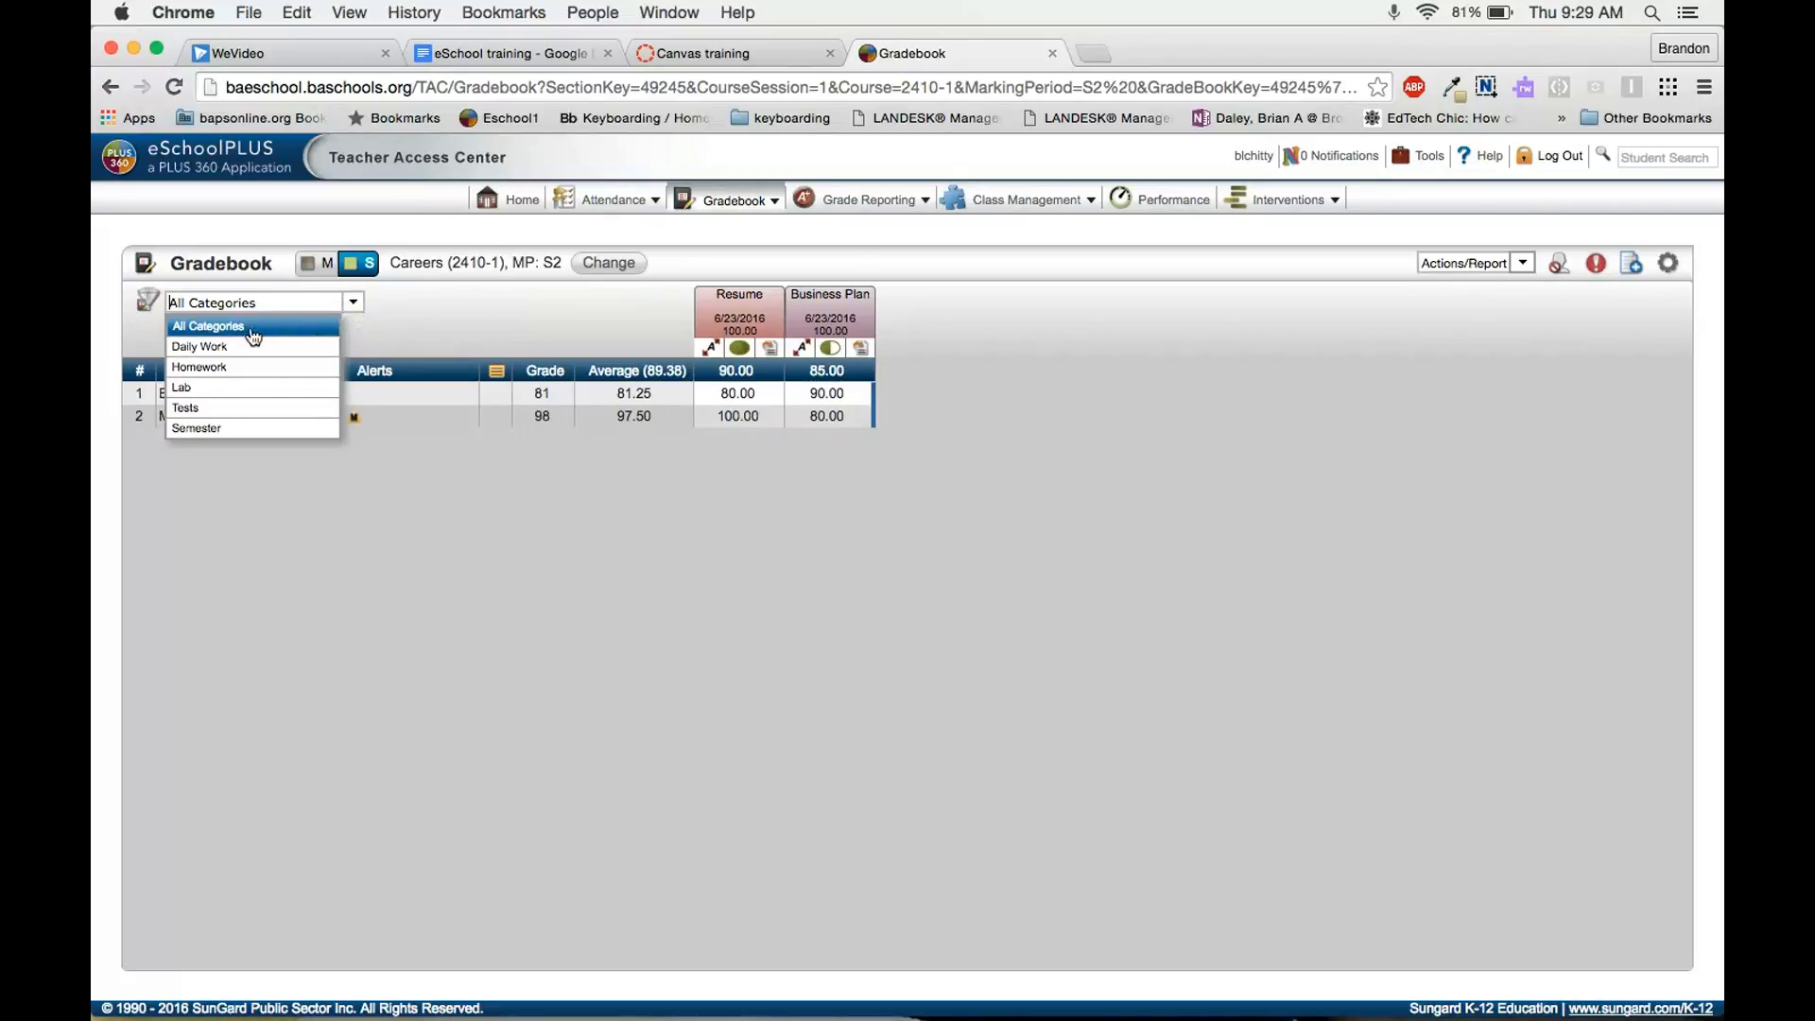
pyautogui.click(206, 350)
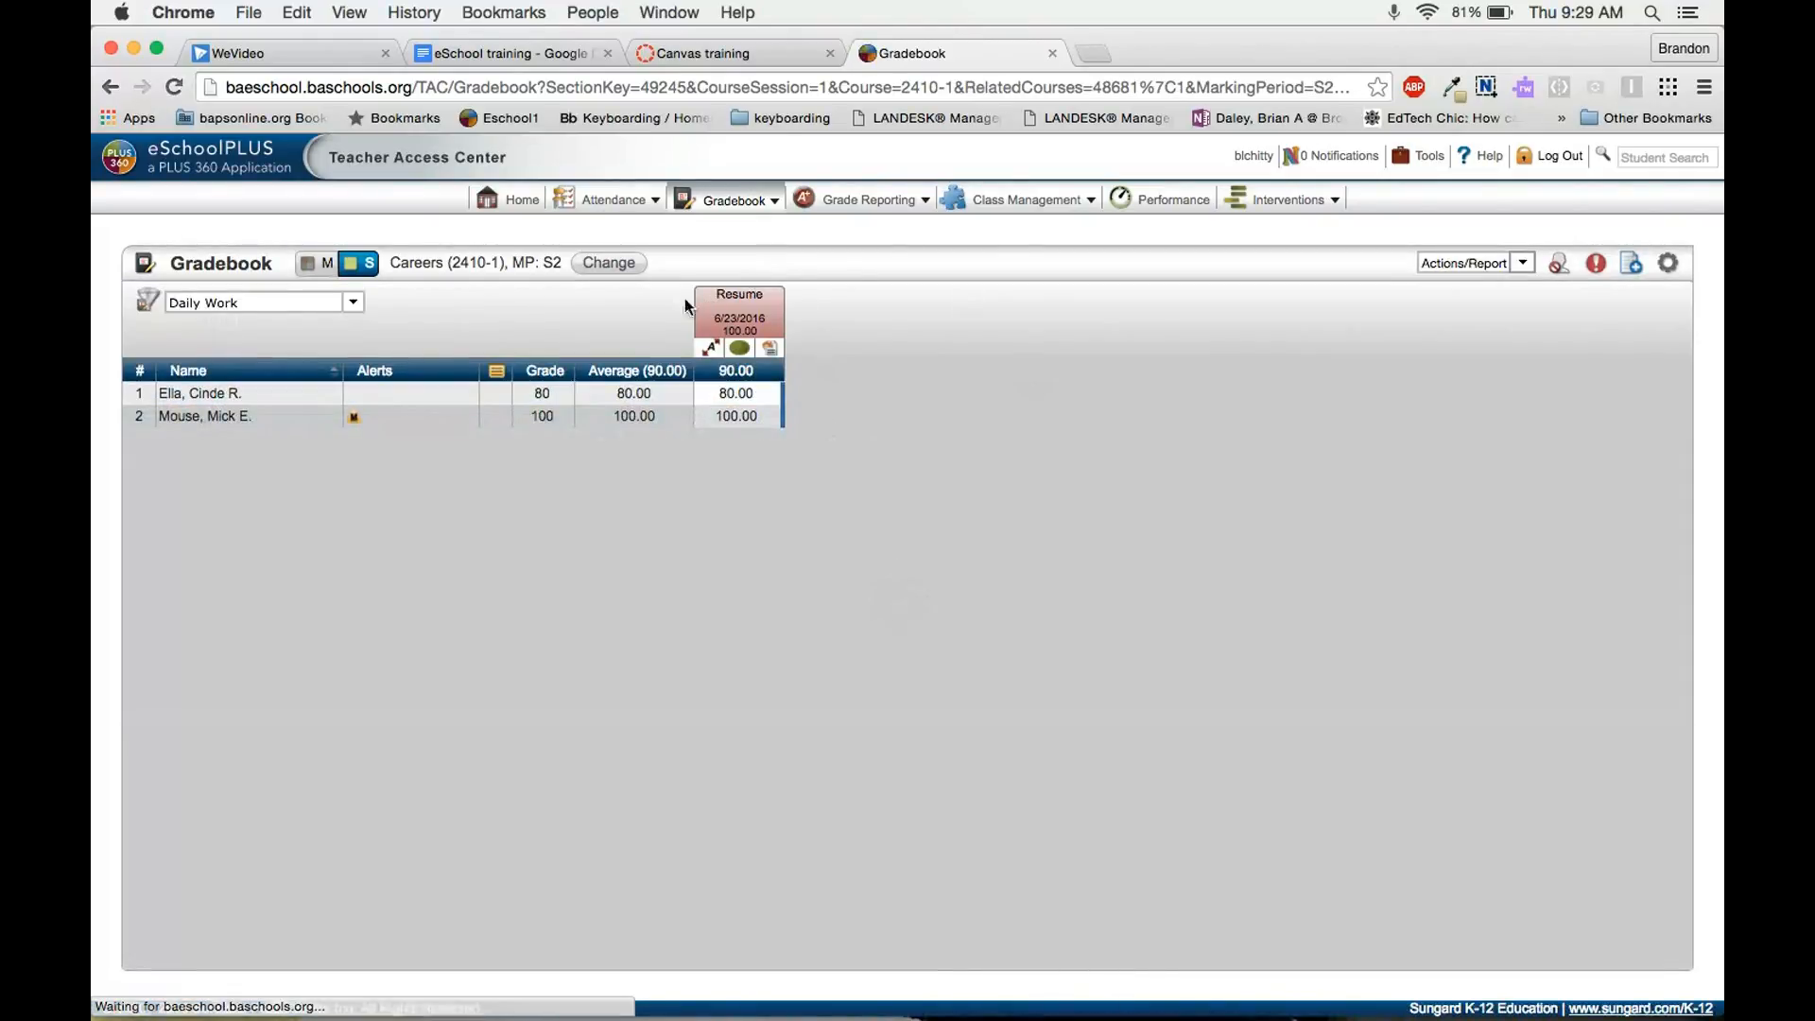
pyautogui.click(352, 302)
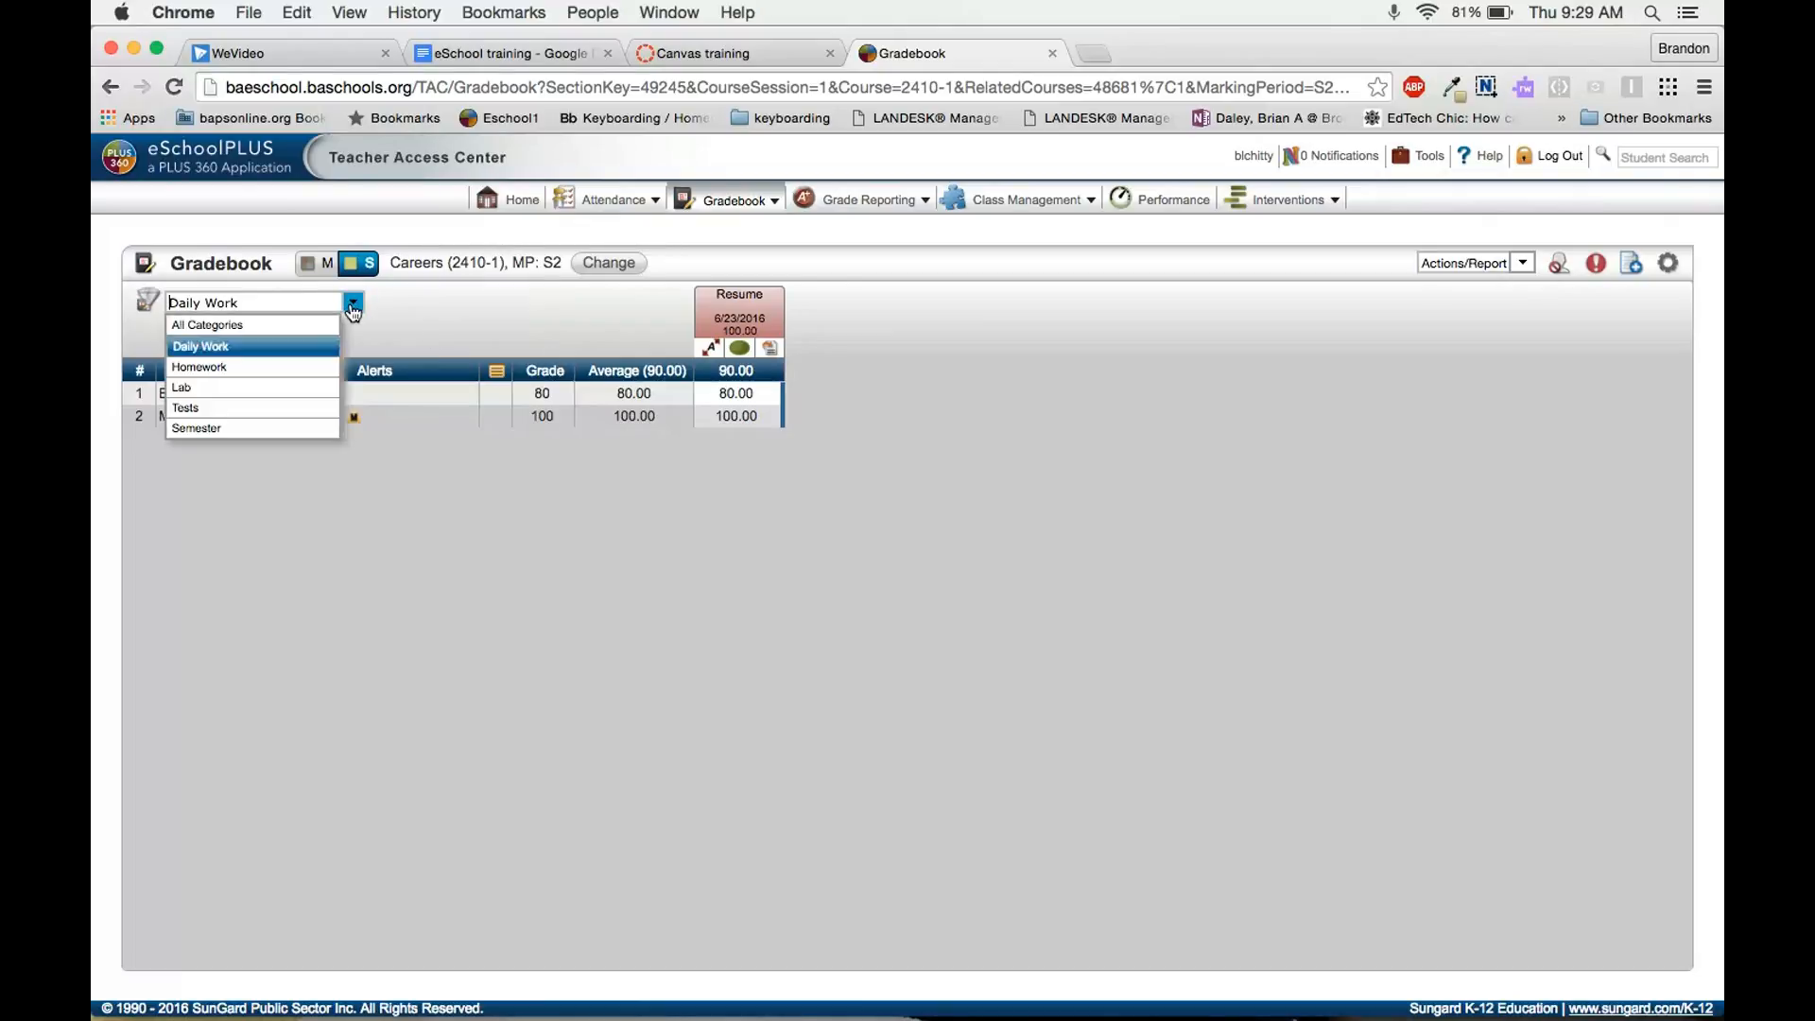
pyautogui.click(233, 325)
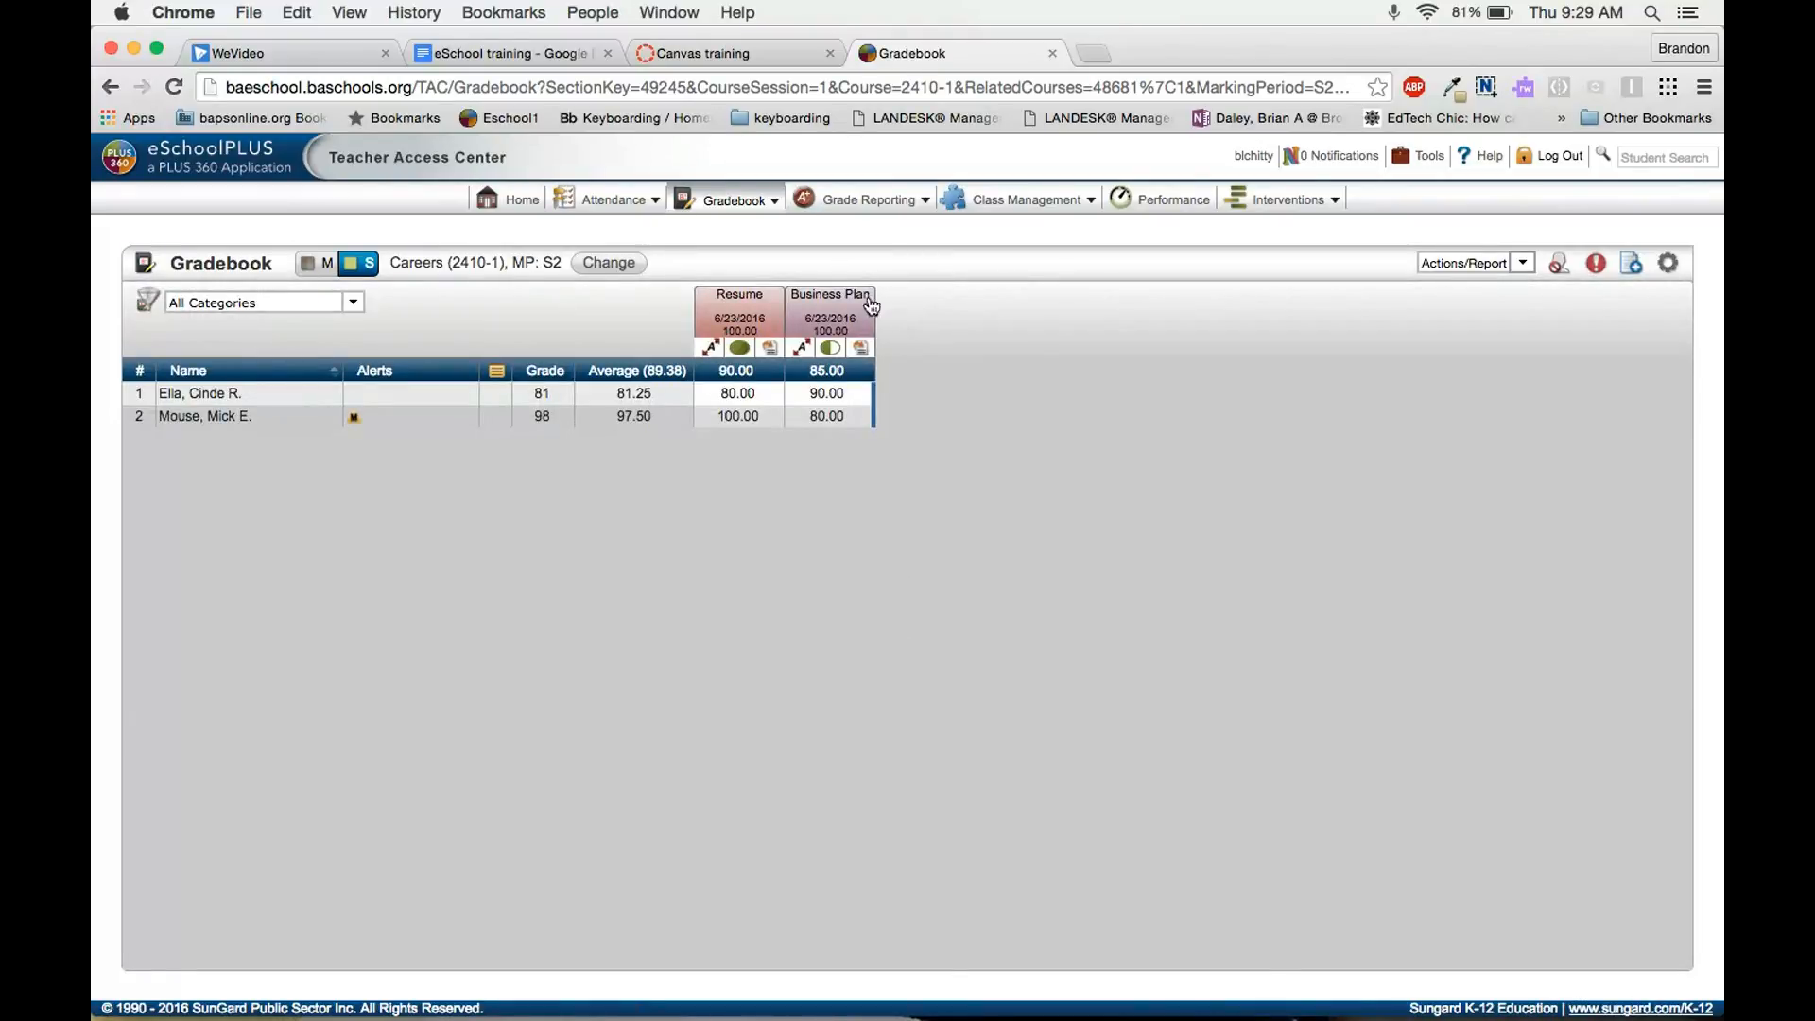
# Step: Copy the Business Plan assignment to the Careers (CAREERS-1) class
pyautogui.moveTo(854, 306)
pyautogui.click(838, 311)
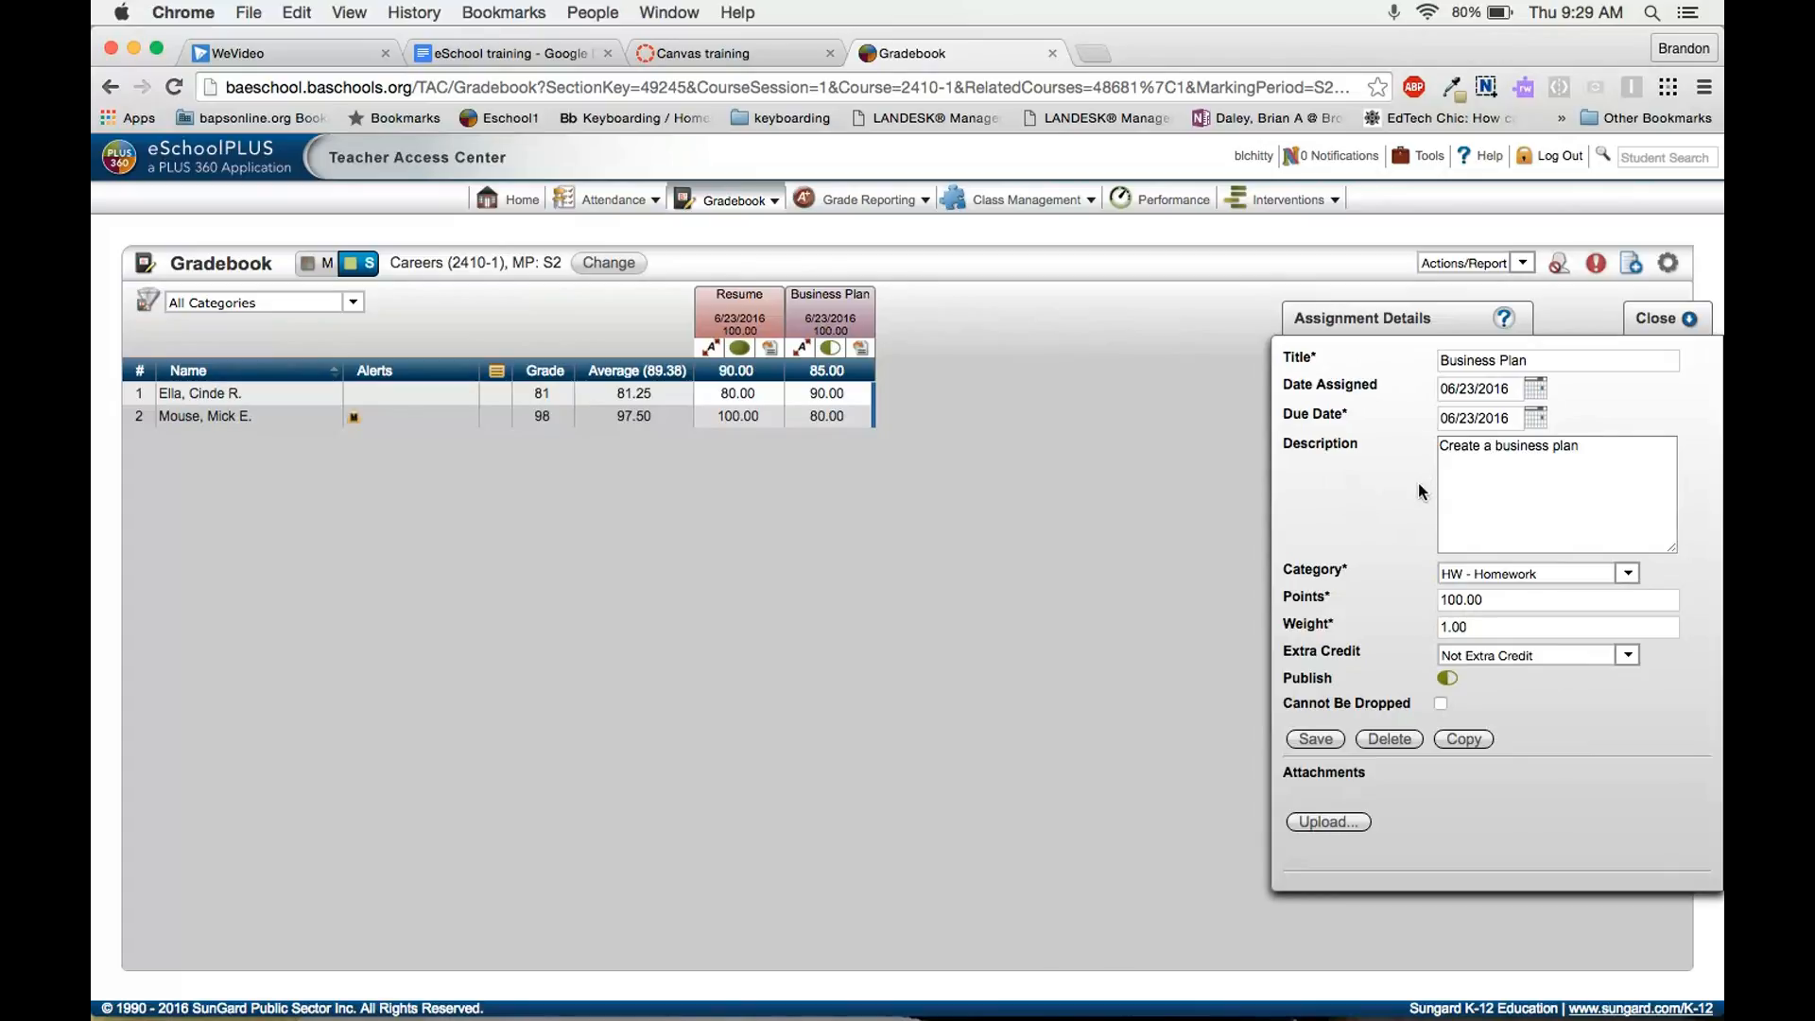
pyautogui.click(1489, 747)
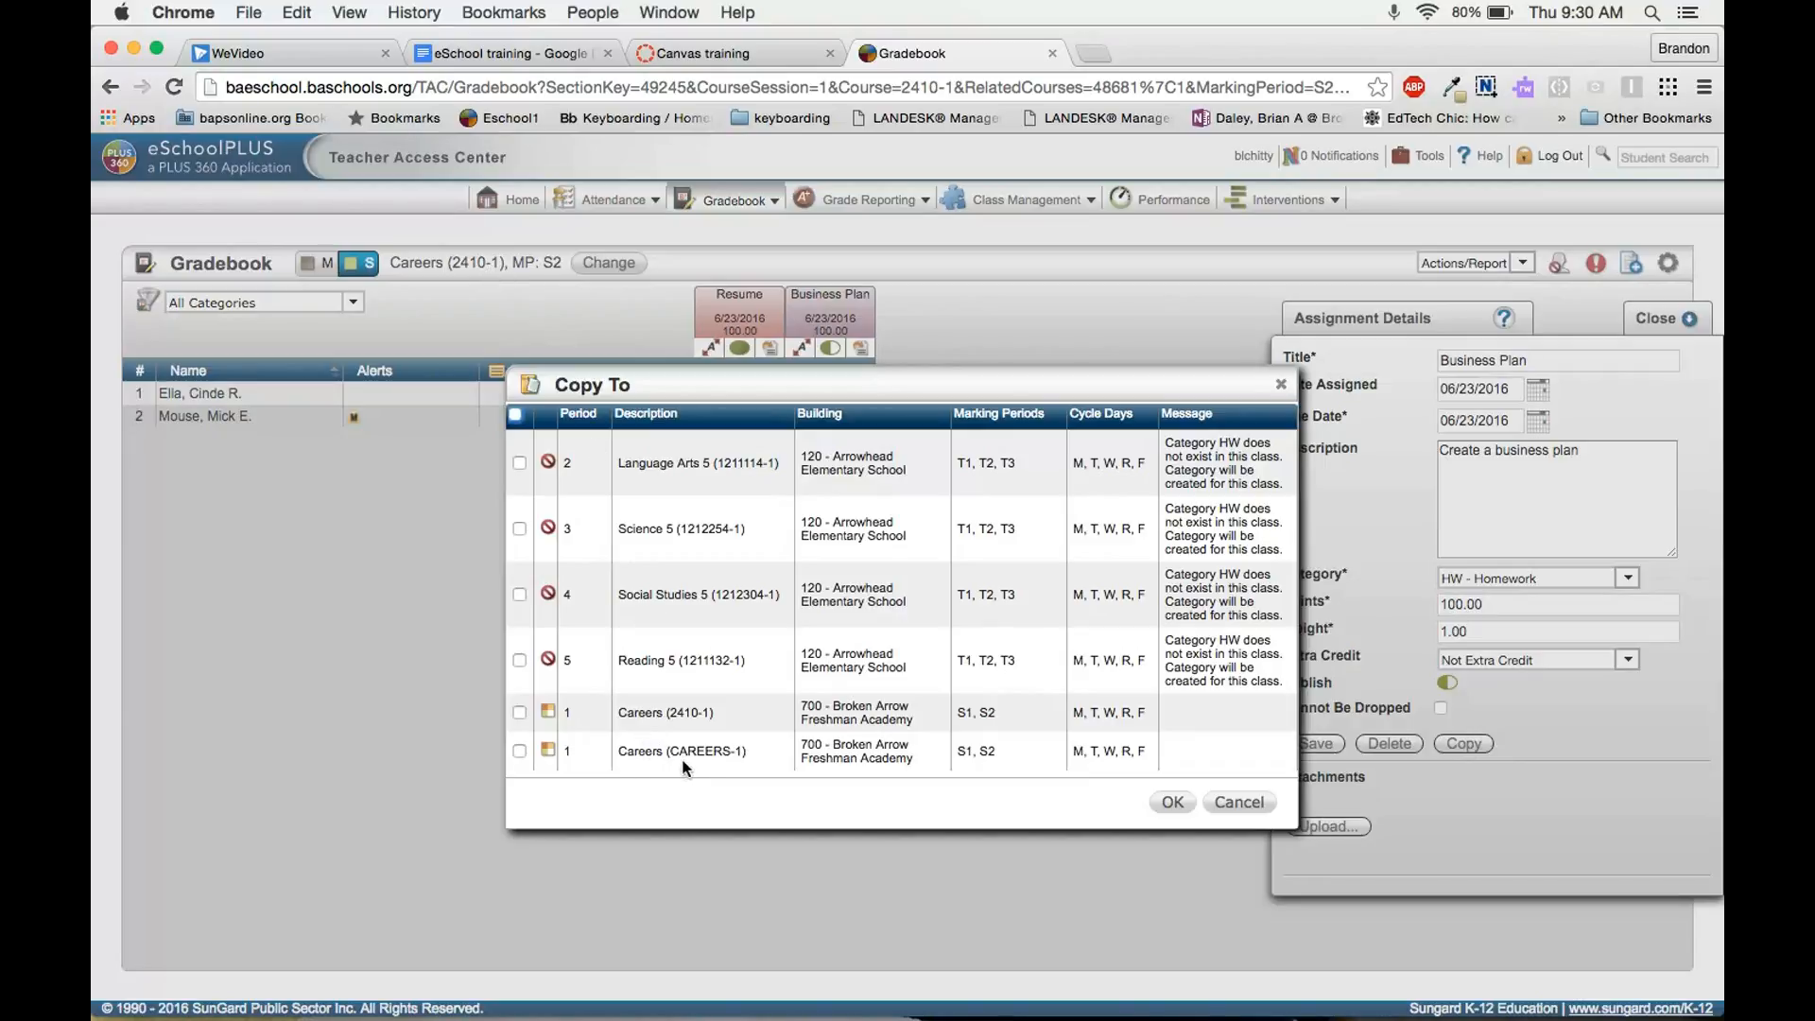
pyautogui.click(520, 751)
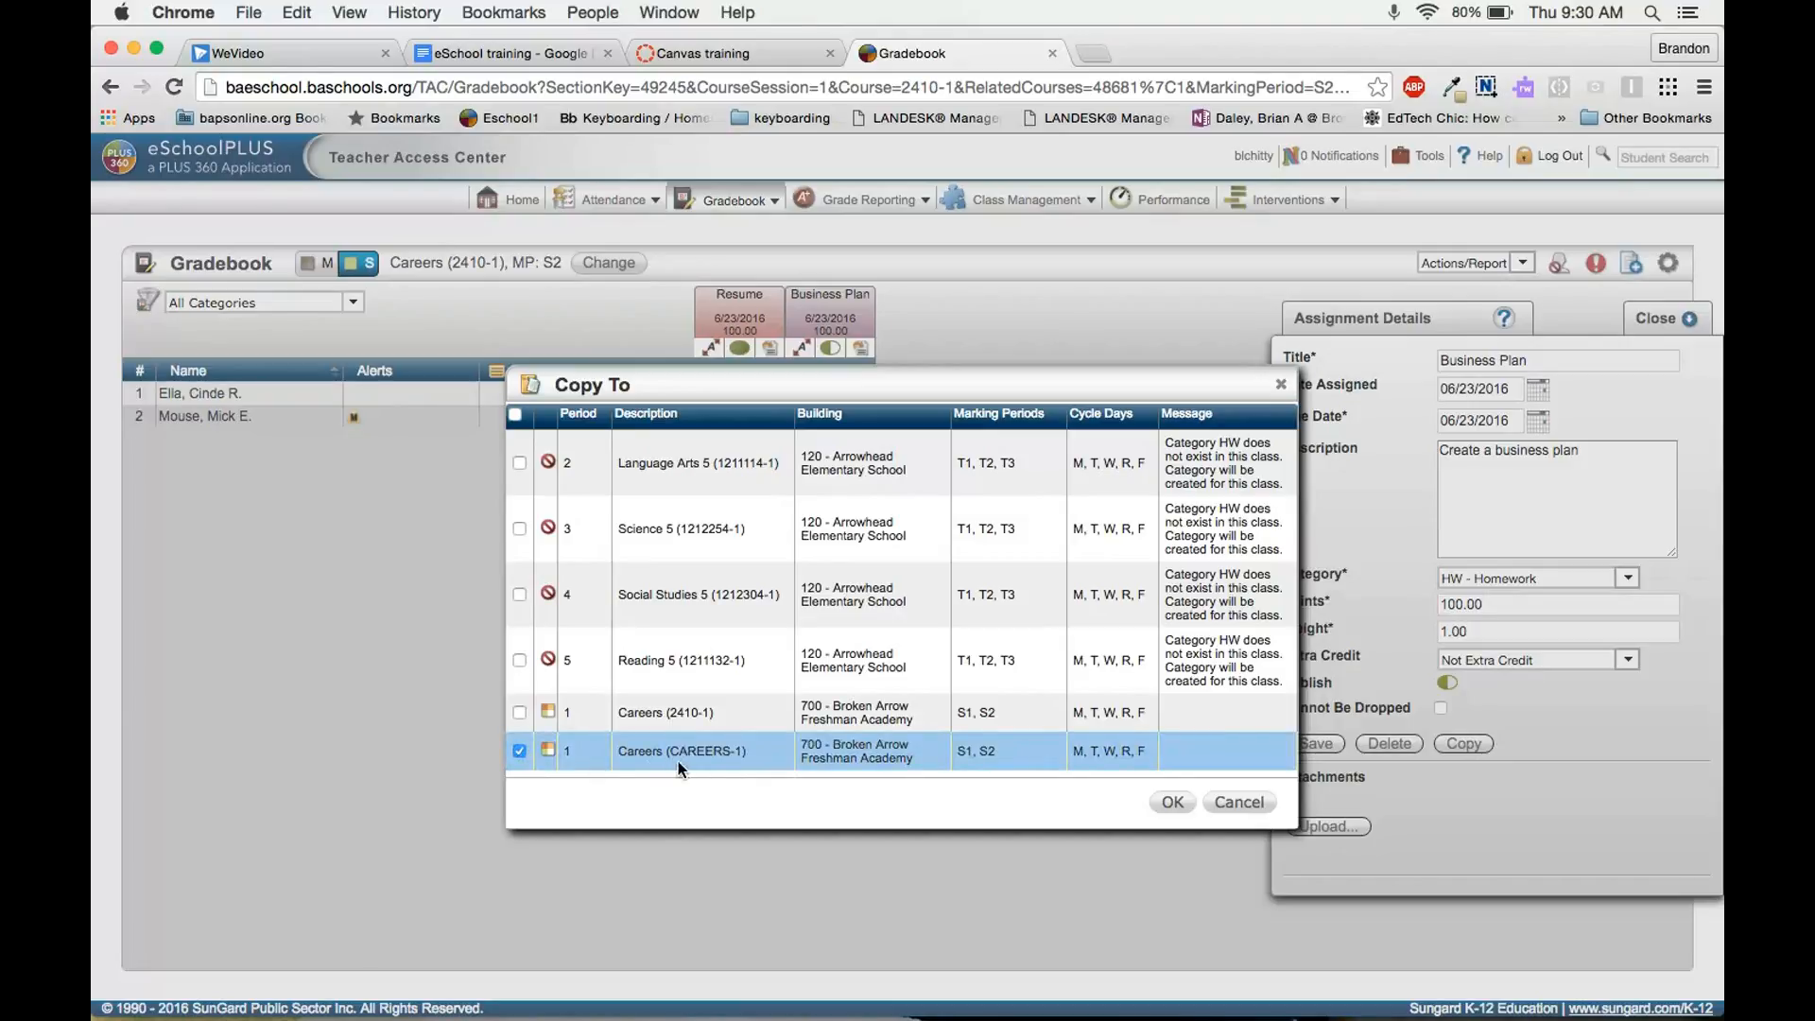
pyautogui.click(1172, 802)
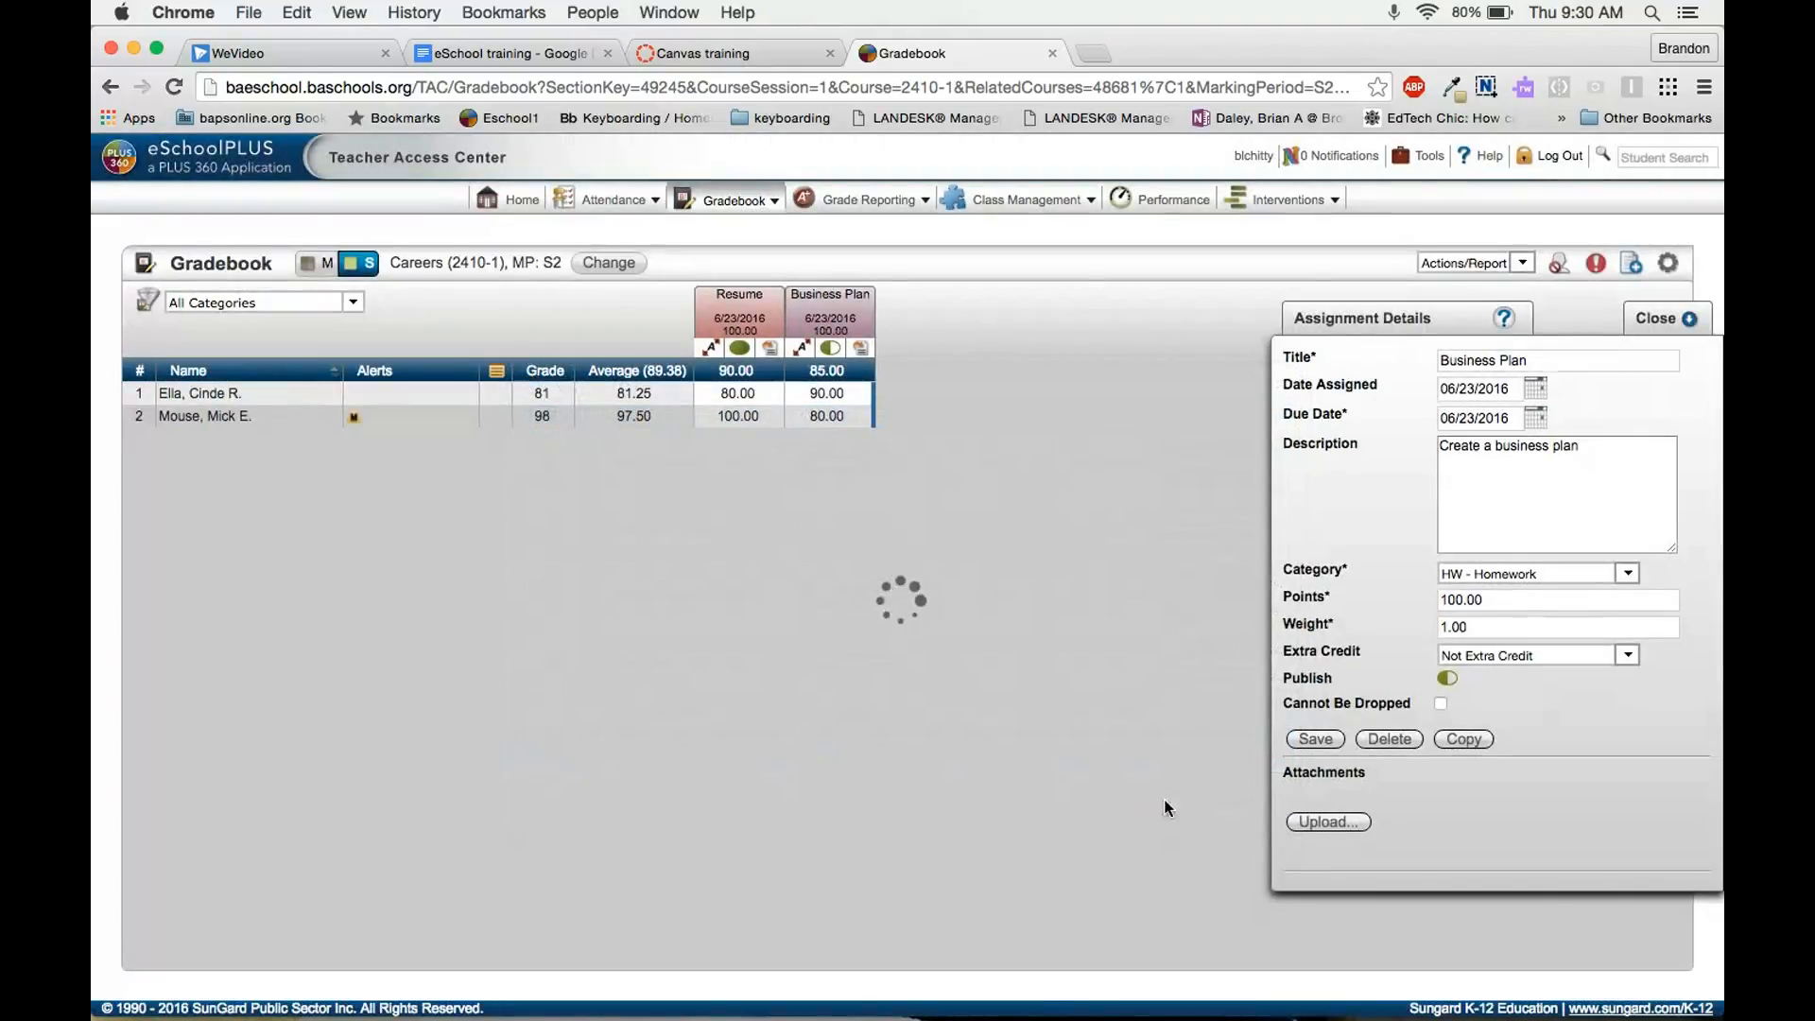
# Step: Check the copied Business Plan in the Careers (CAREERS-1) gradebook, and return to the Careers (2410-1) gradebook
pyautogui.click(620, 267)
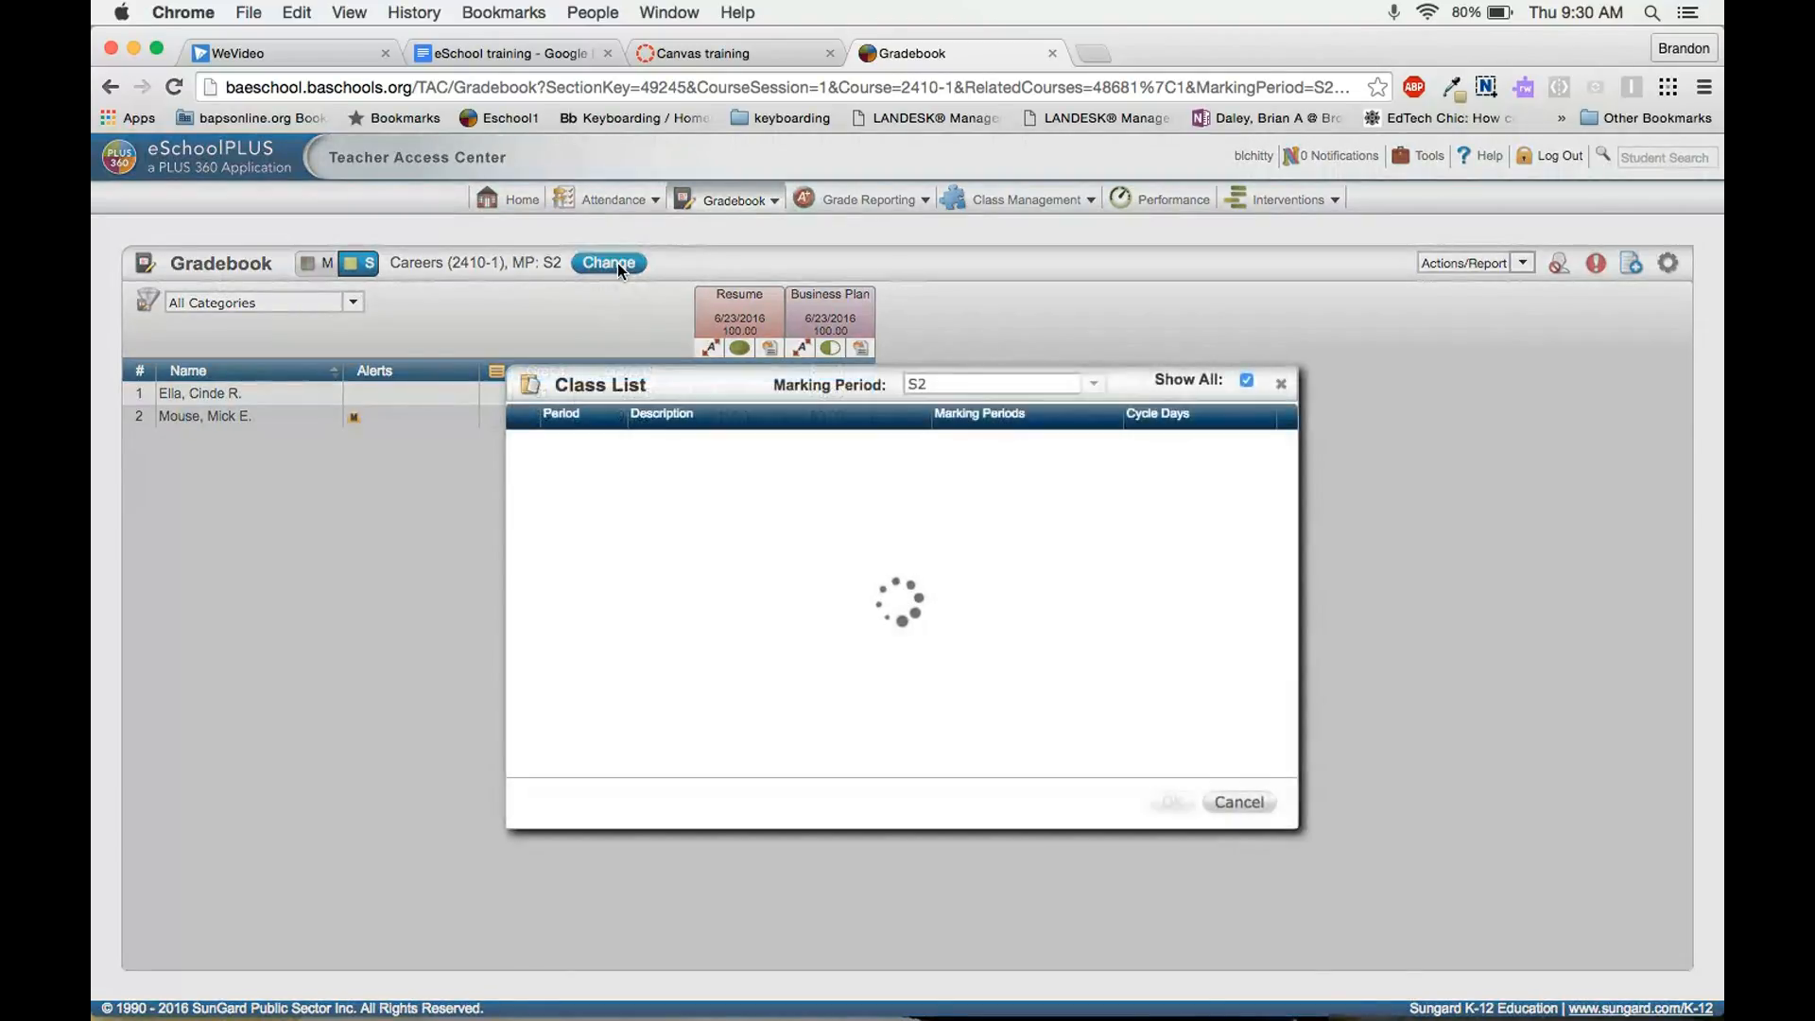
pyautogui.click(722, 672)
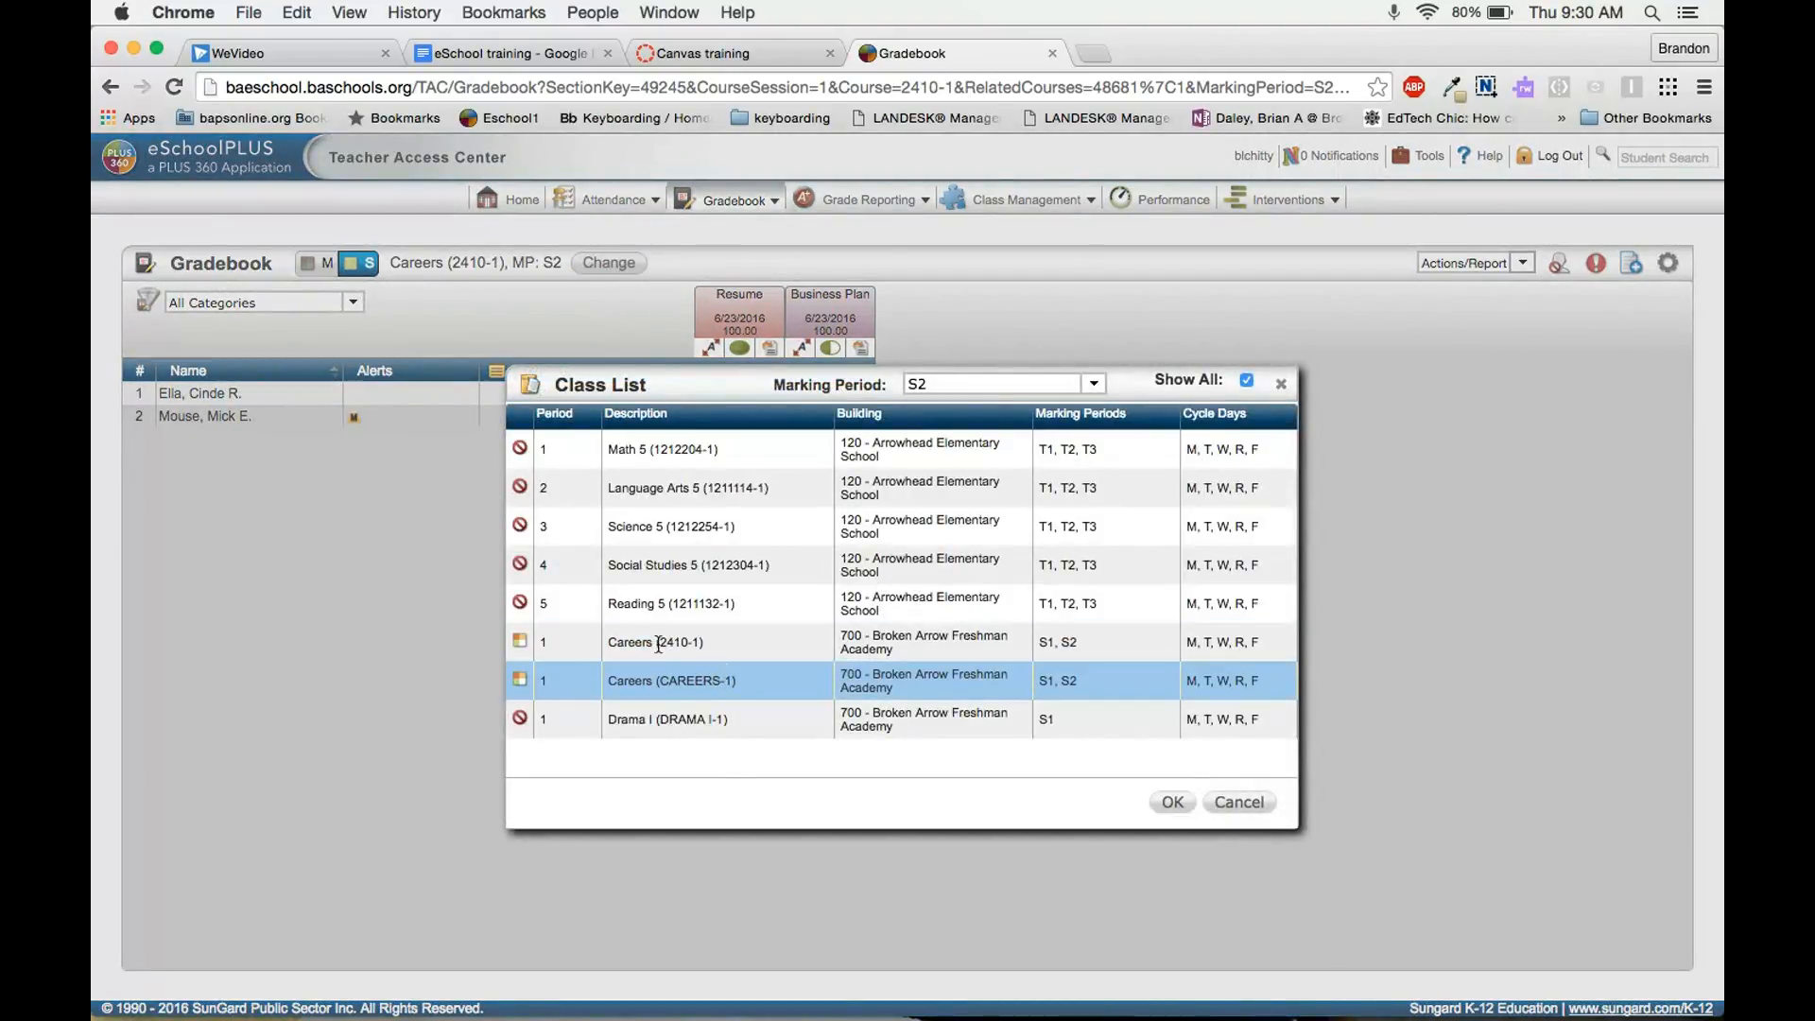
pyautogui.click(1175, 804)
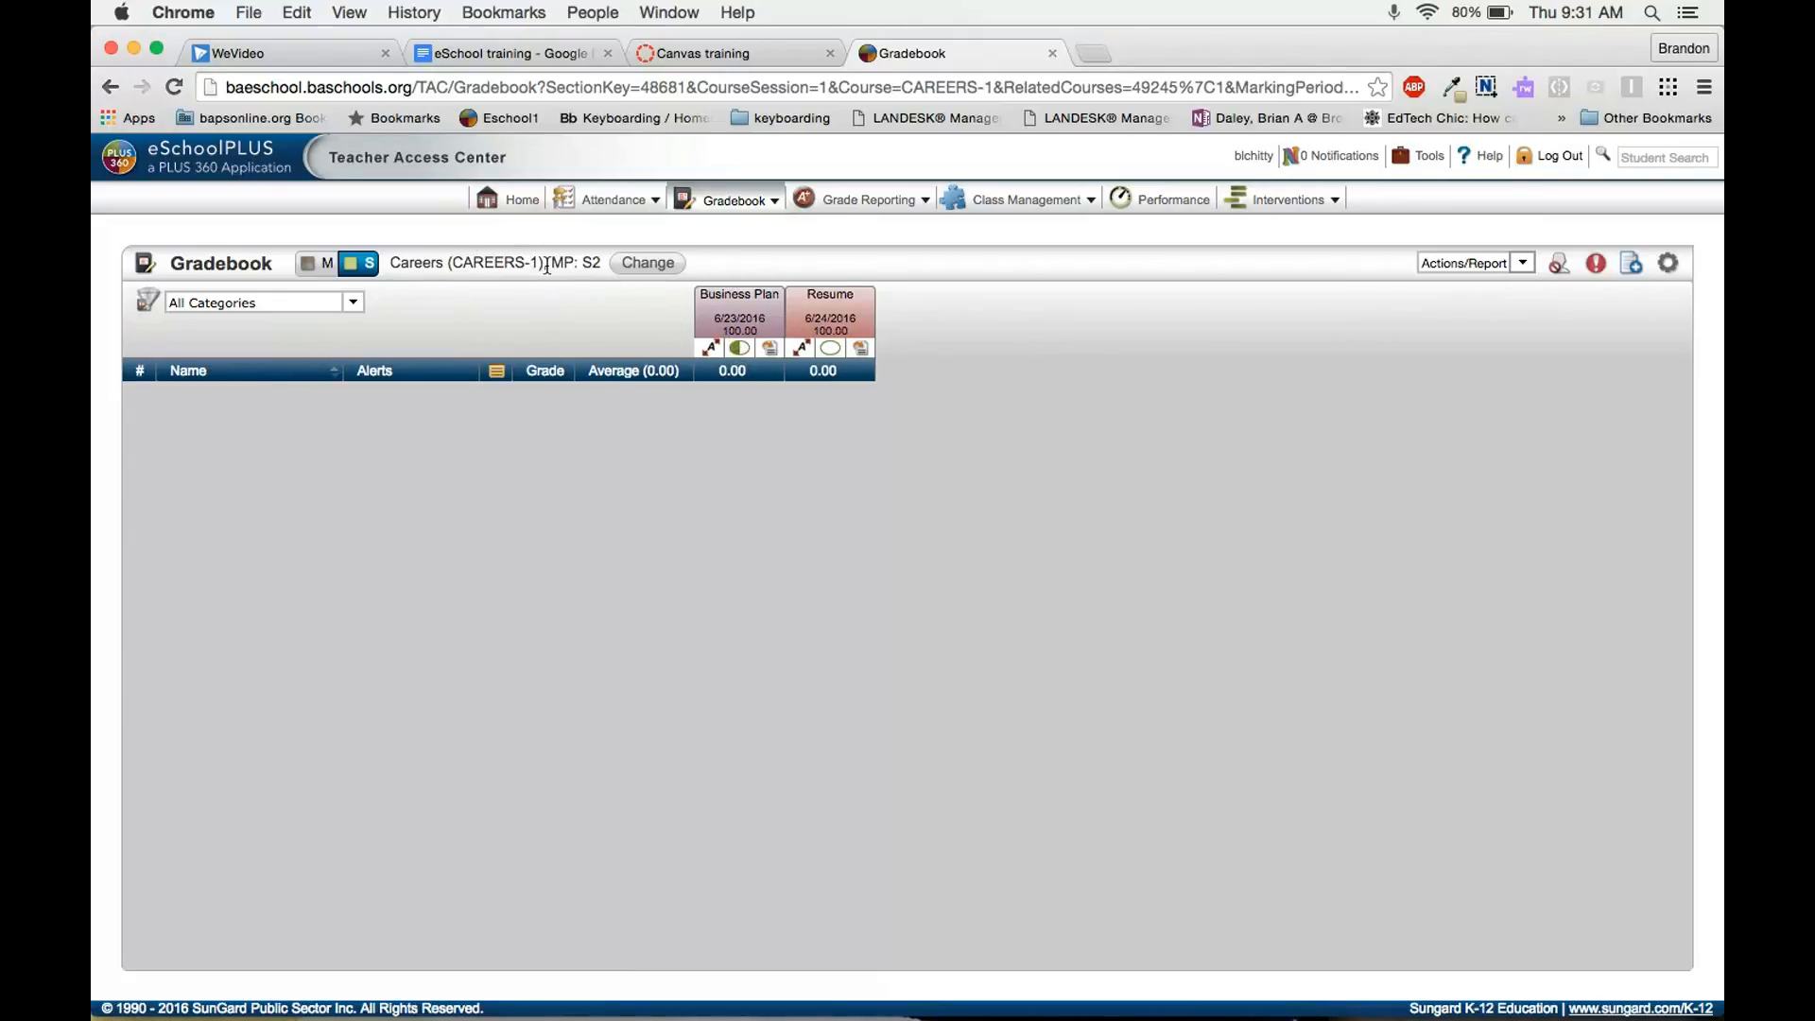
pyautogui.moveTo(547, 265)
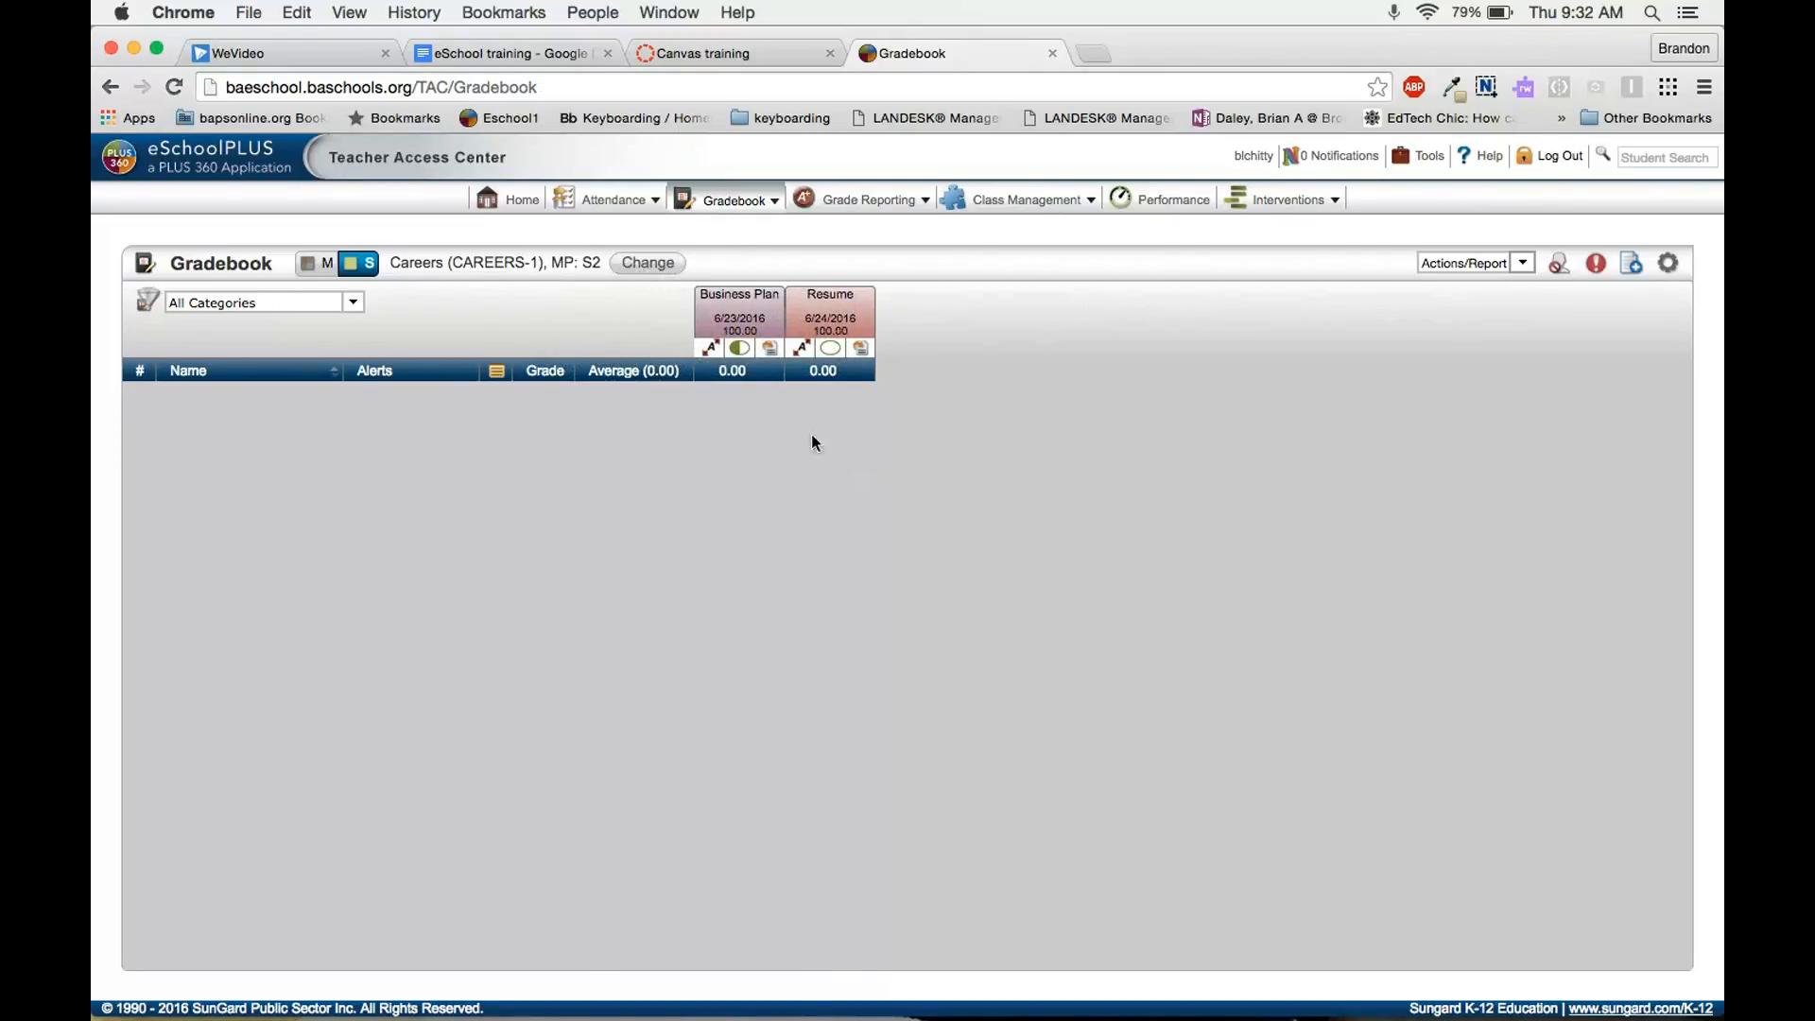
pyautogui.click(646, 264)
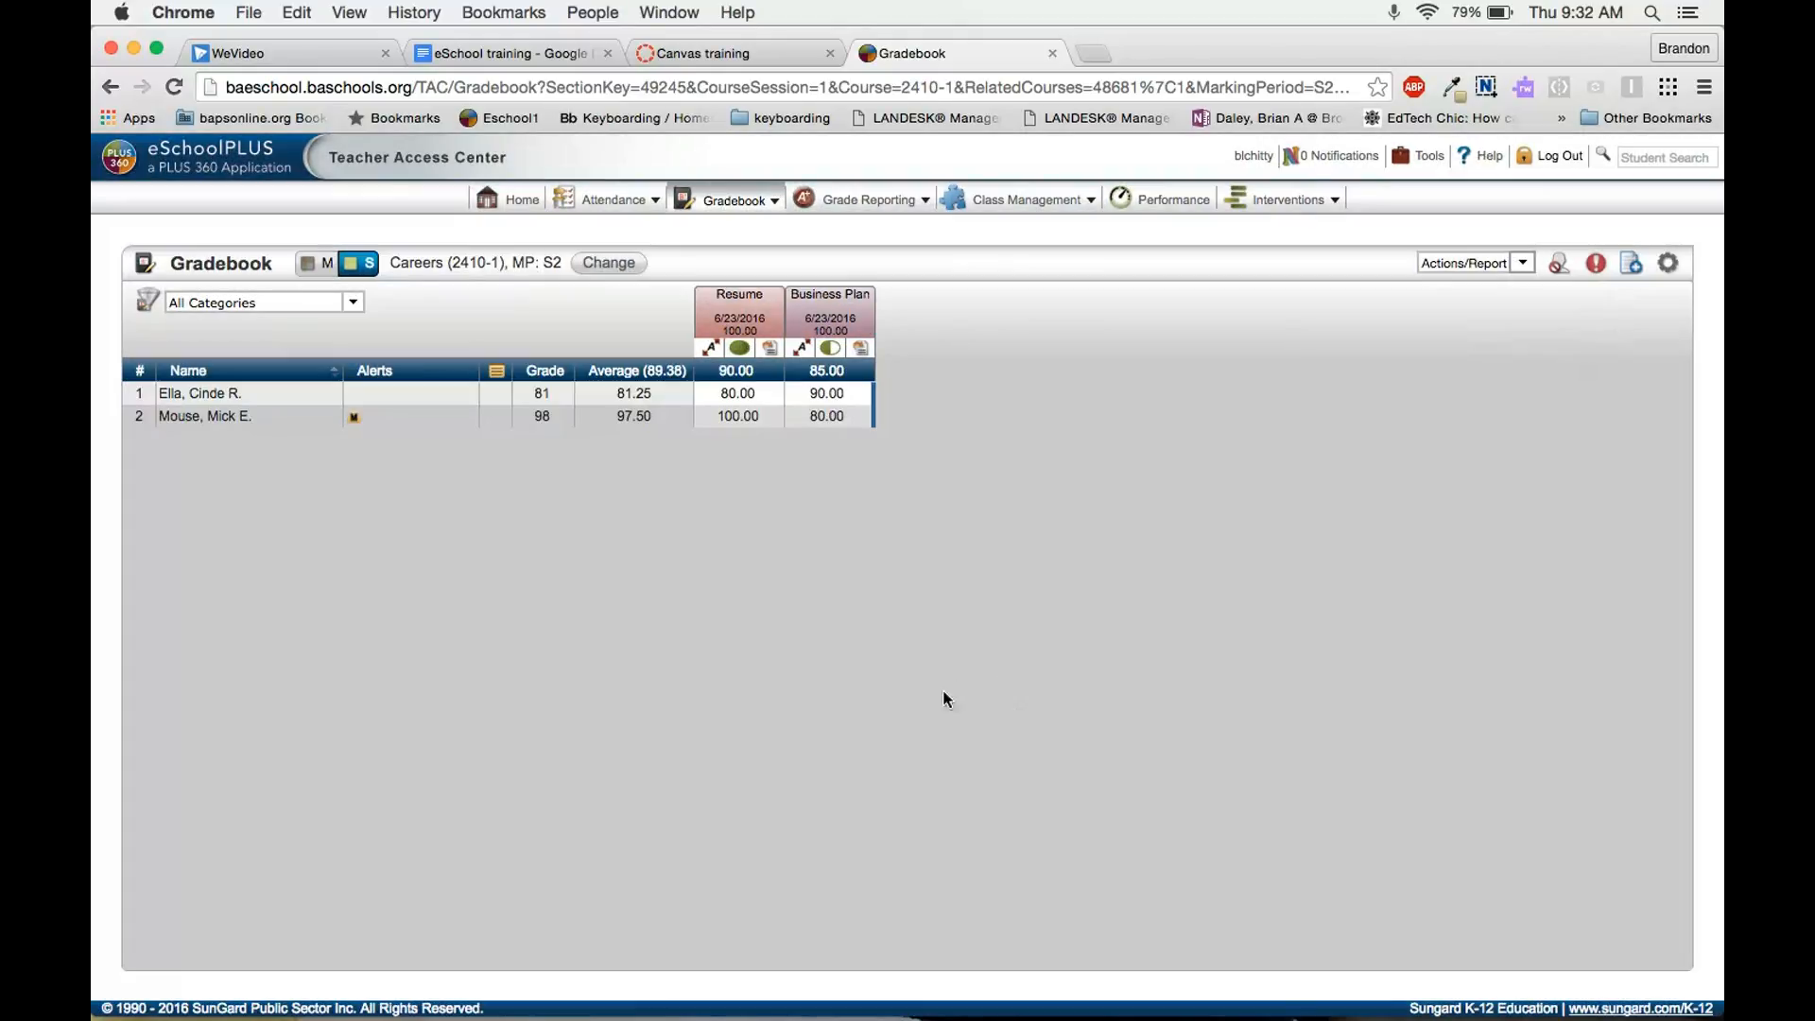
# Step: Turn on the gradebook indicator that flags scores exceeding the assignment points
pyautogui.click(1562, 270)
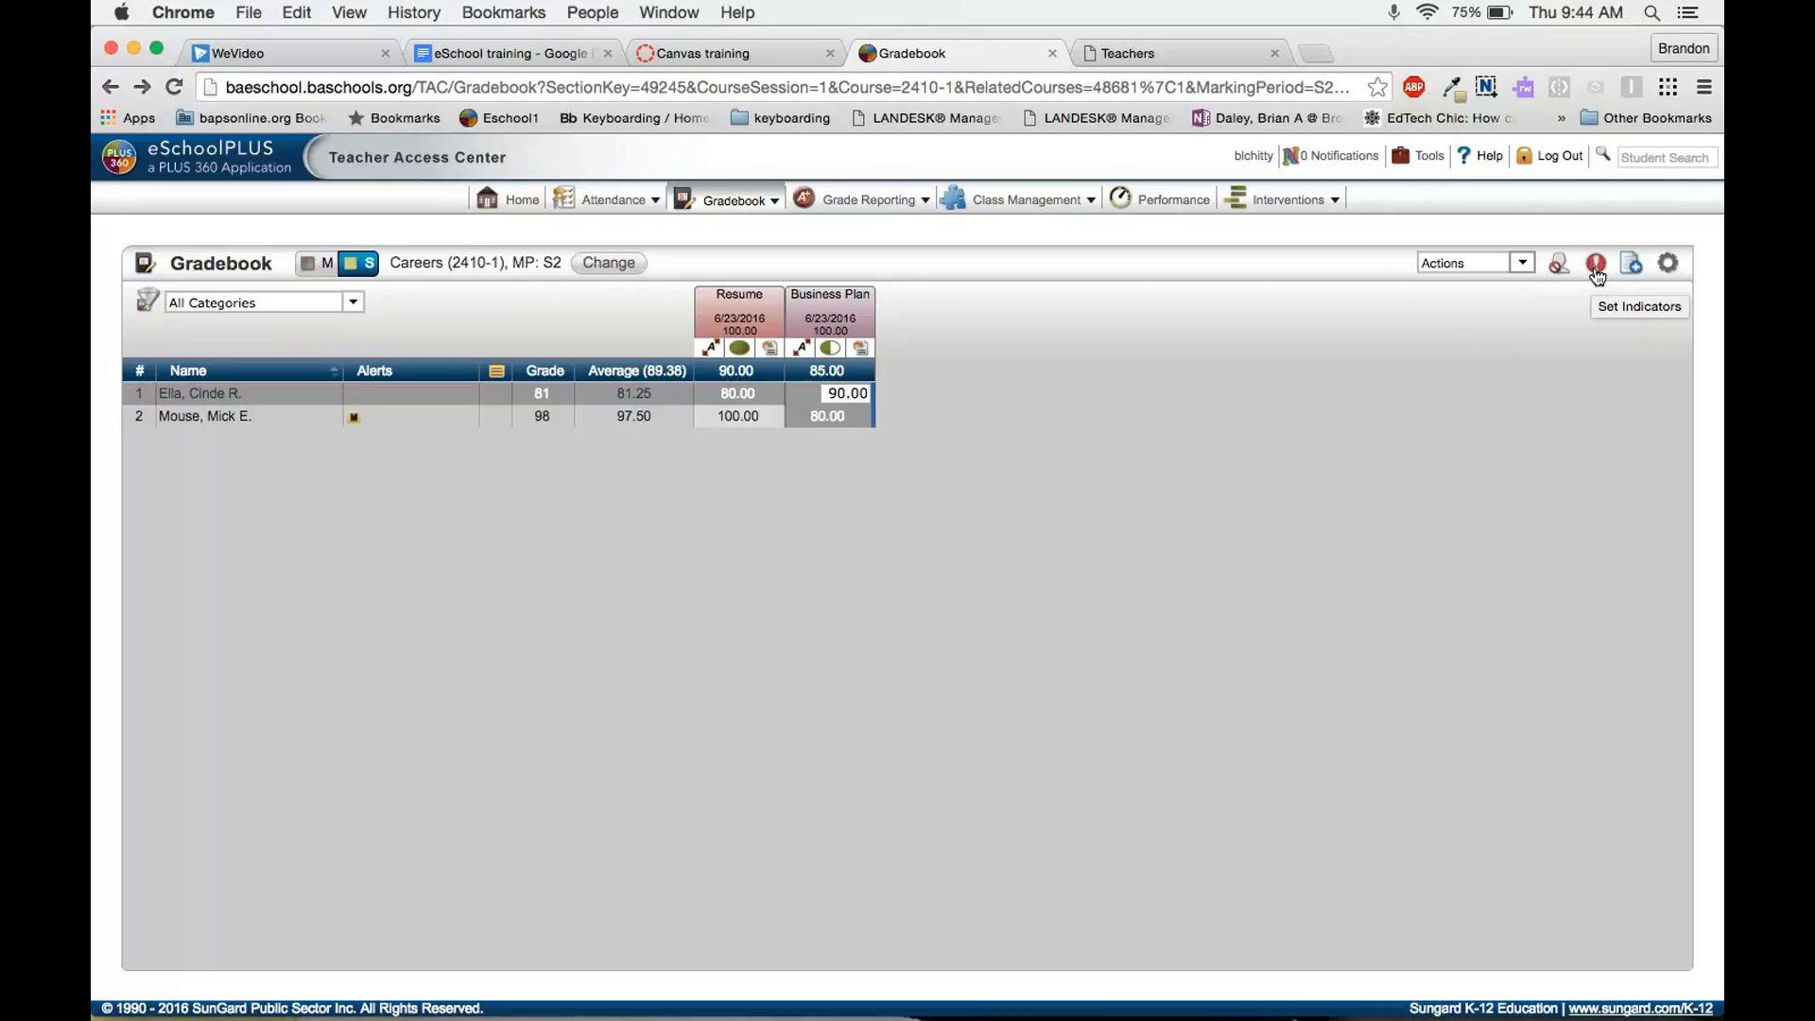
pyautogui.click(1596, 270)
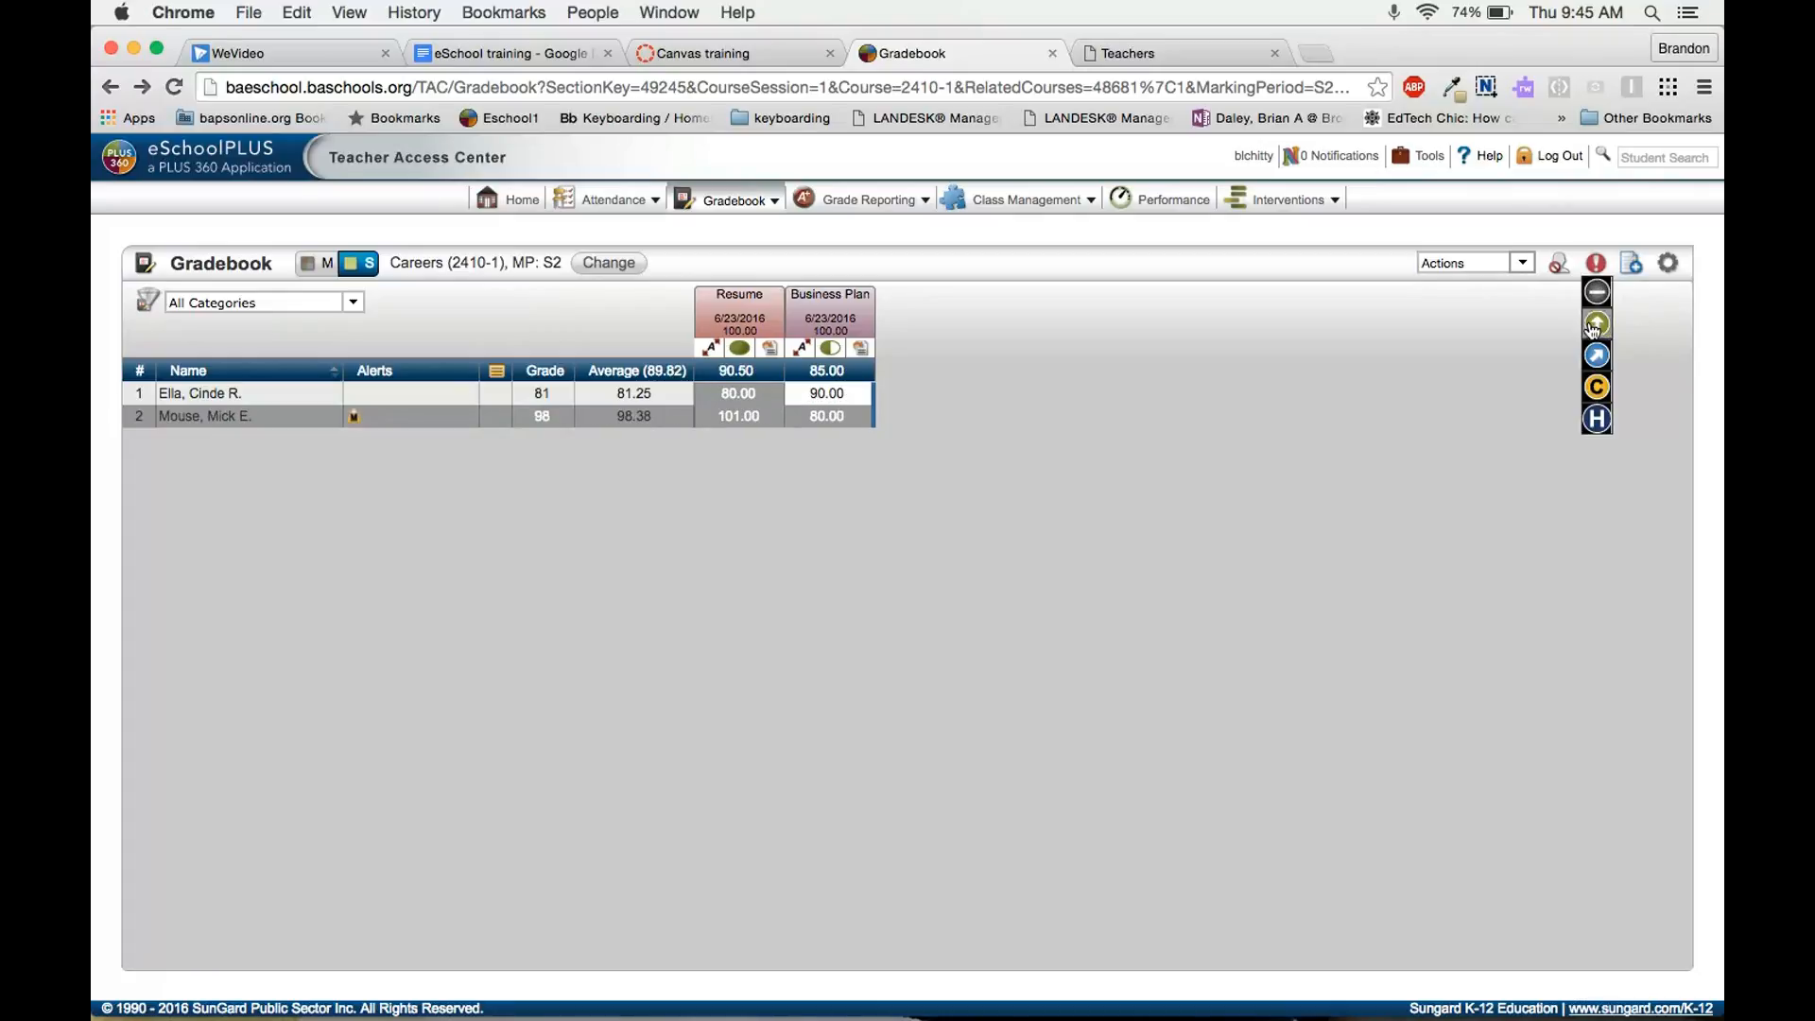
pyautogui.moveTo(1593, 328)
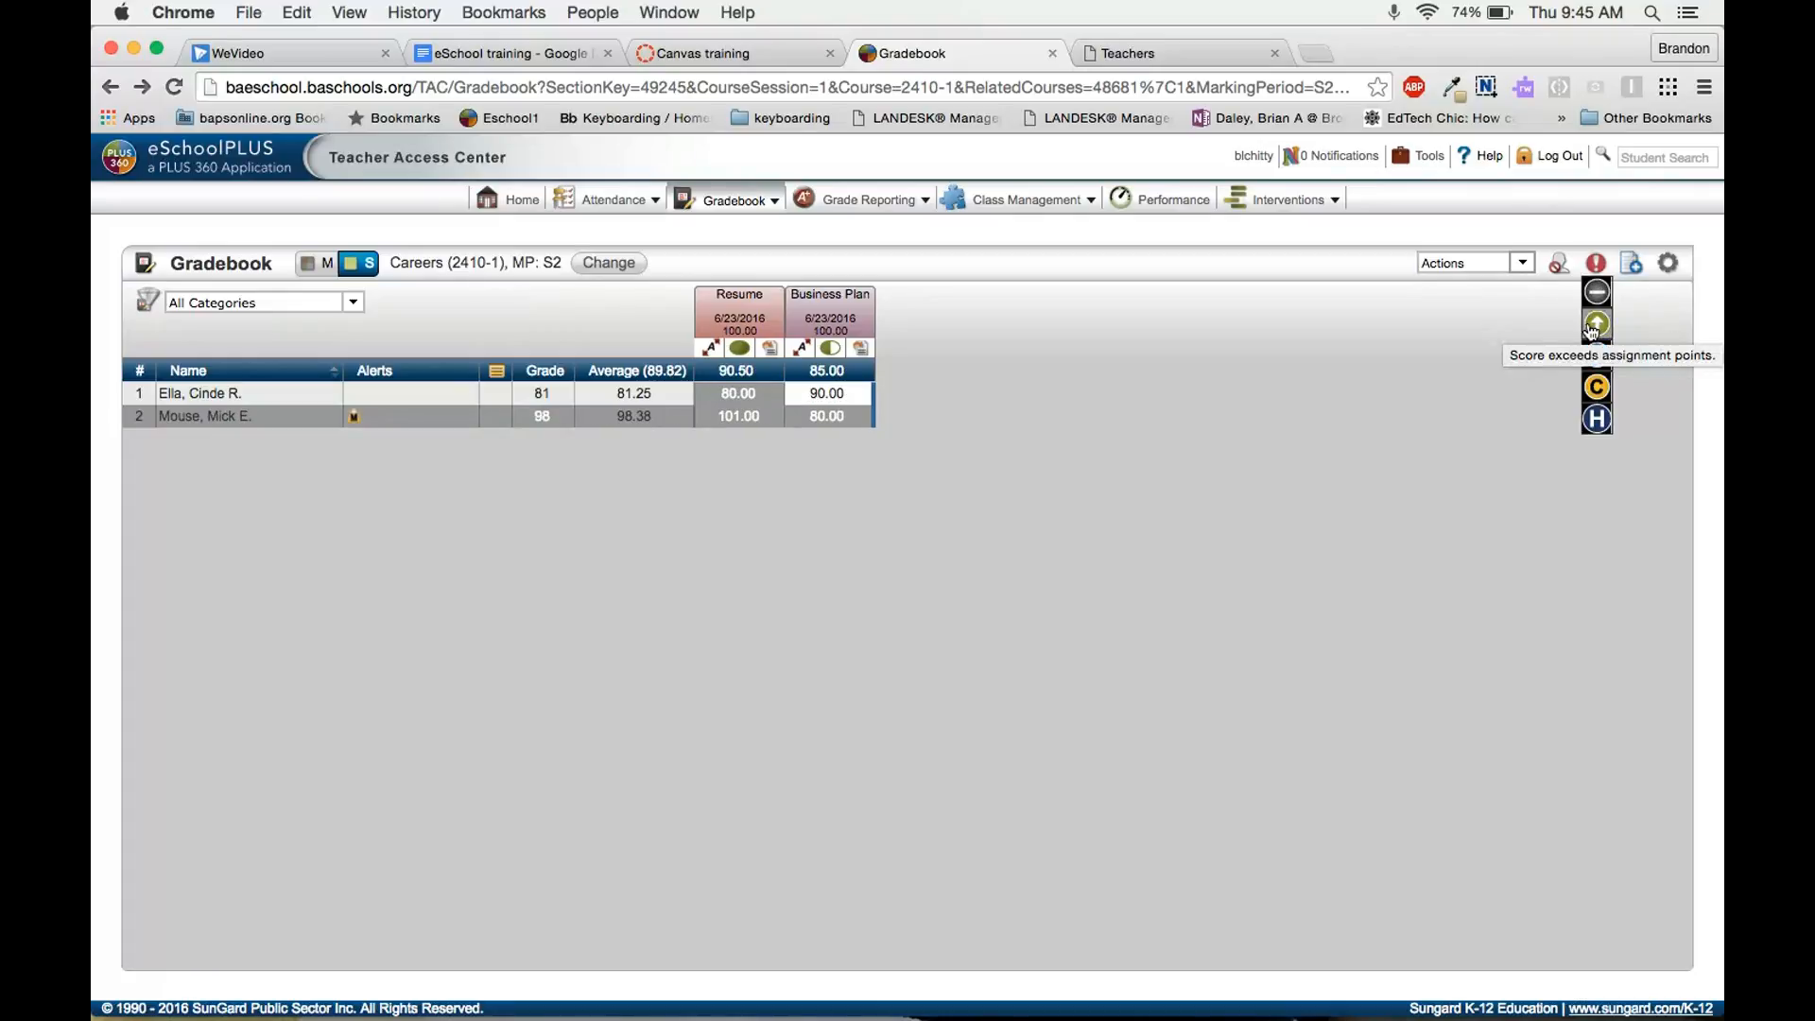
pyautogui.click(1593, 328)
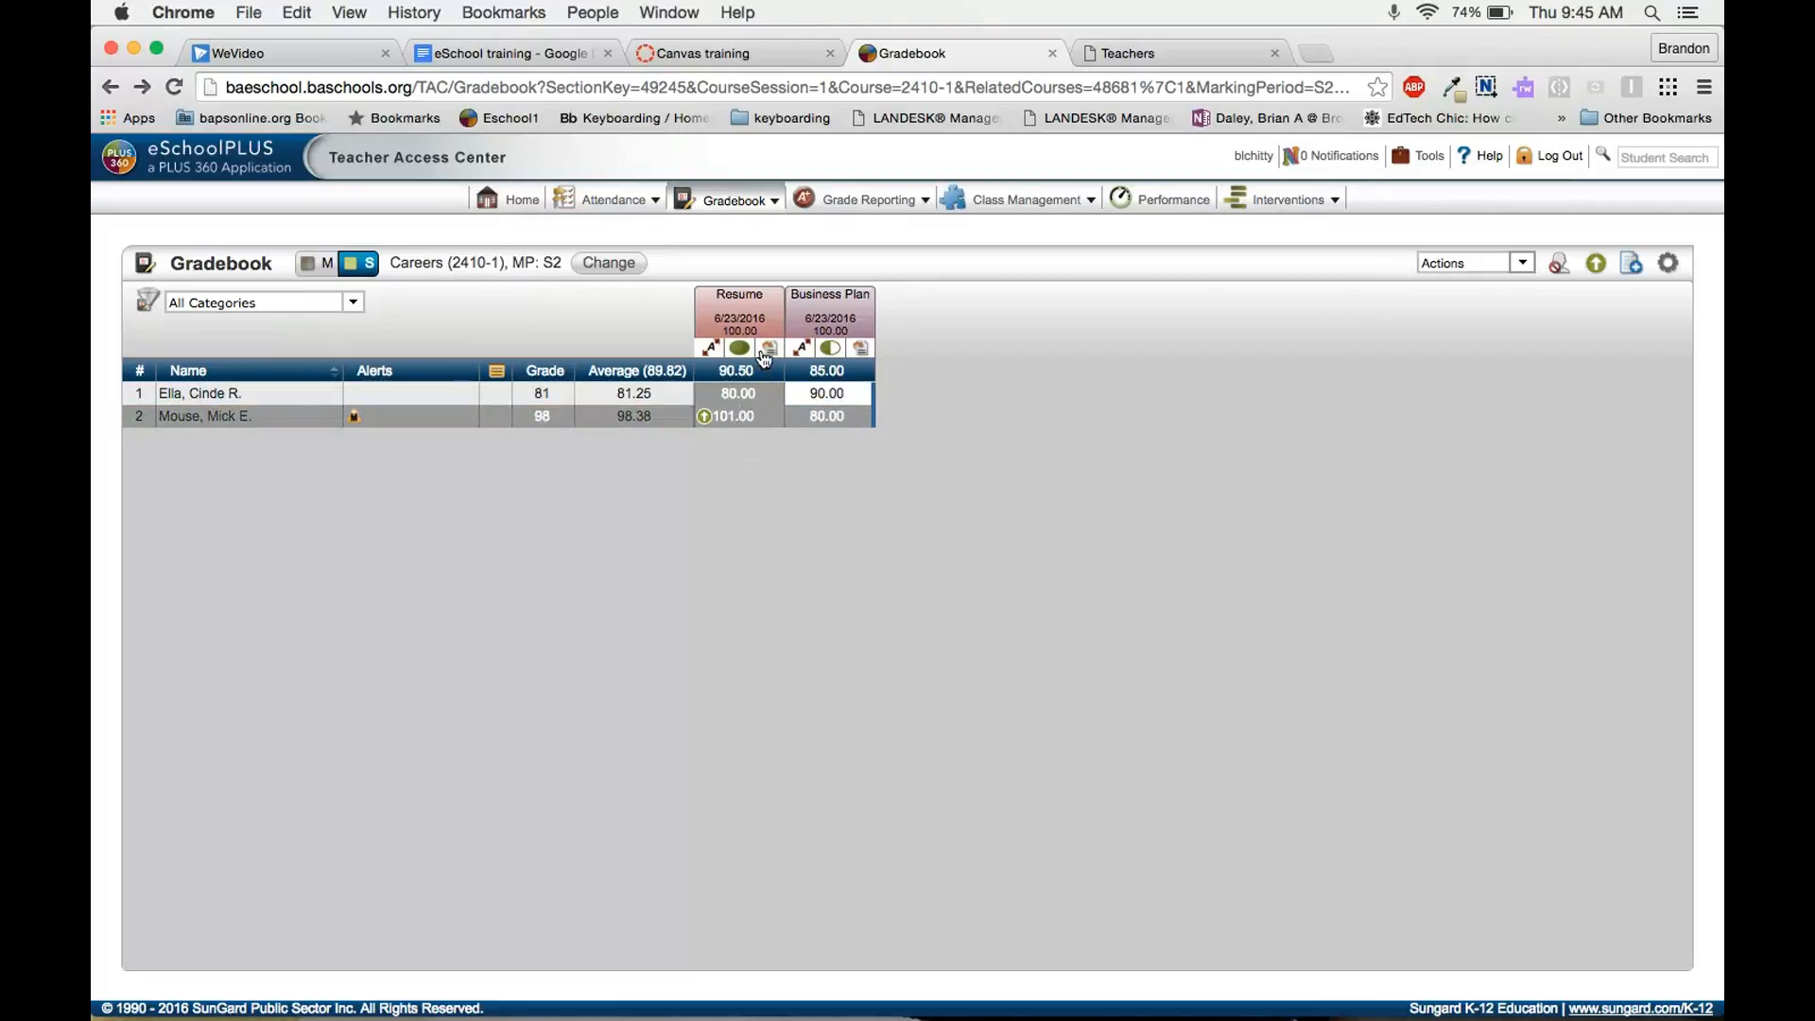
# Step: Switch the gradebook indicator to flag scores with history
pyautogui.click(1596, 263)
pyautogui.moveTo(1595, 359)
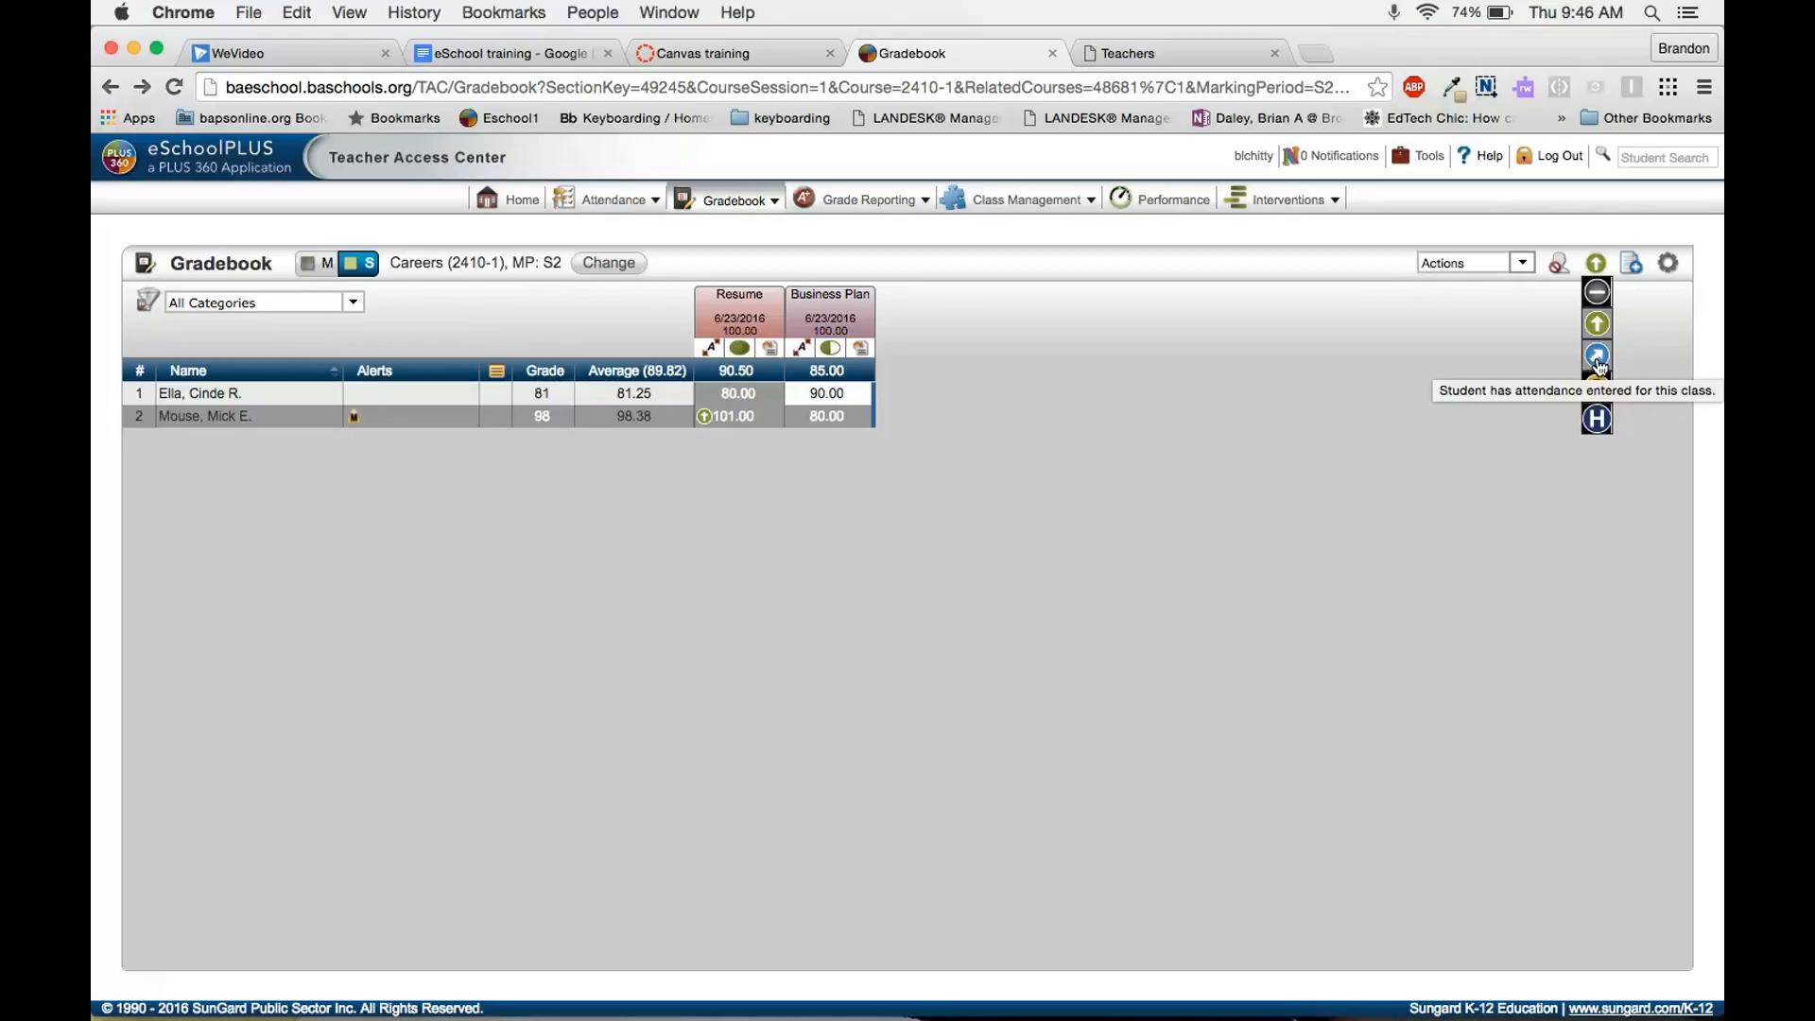
pyautogui.moveTo(1596, 399)
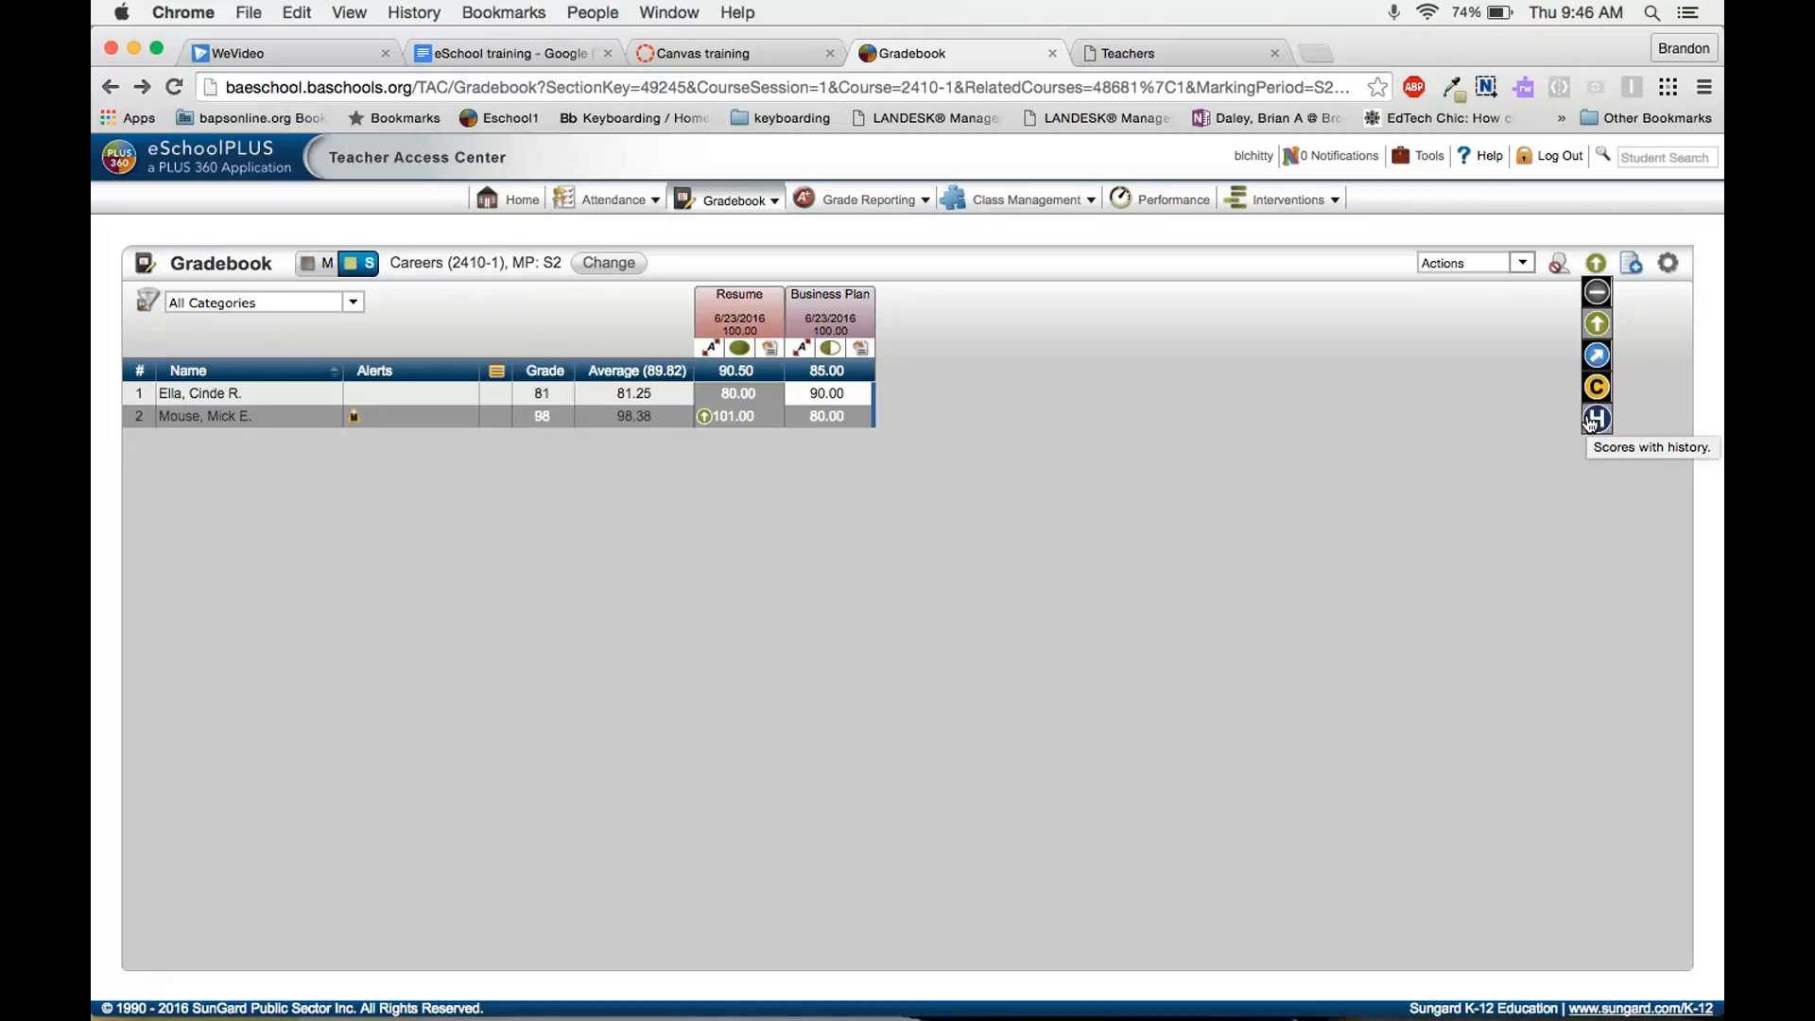
pyautogui.click(1593, 419)
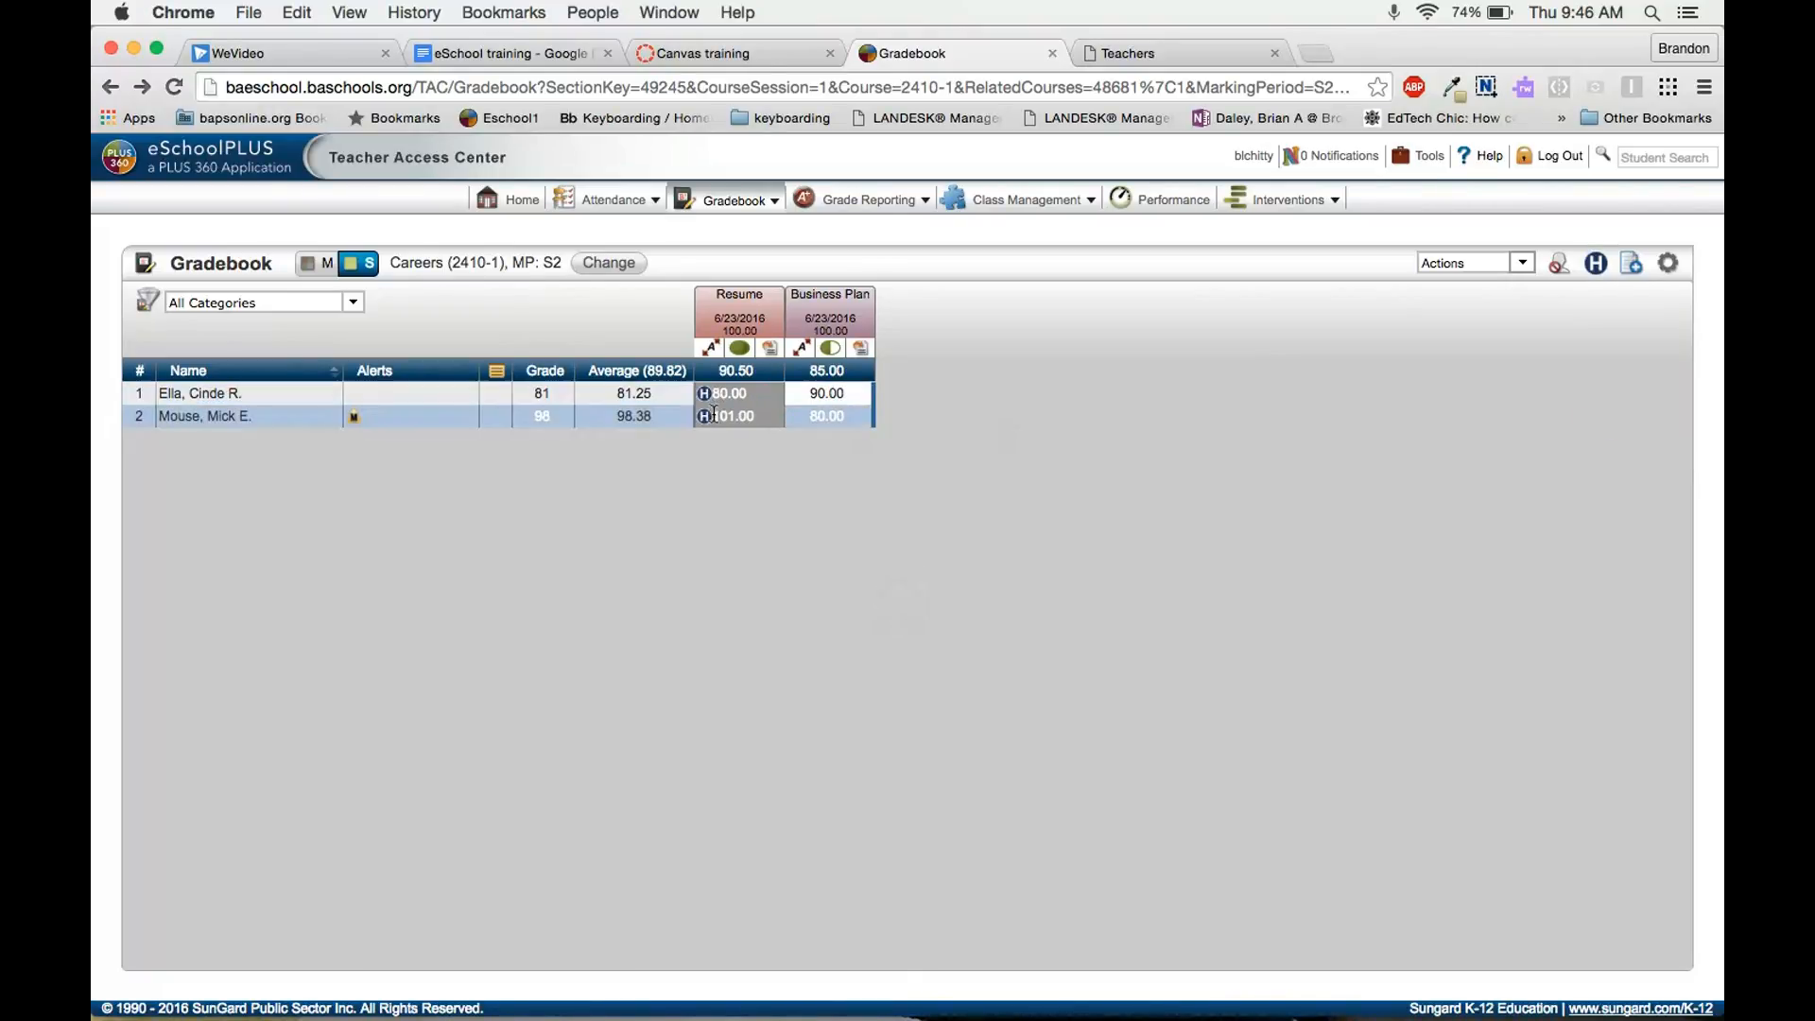
# Step: Set the first student's Business Plan score to 95
pyautogui.click(846, 395)
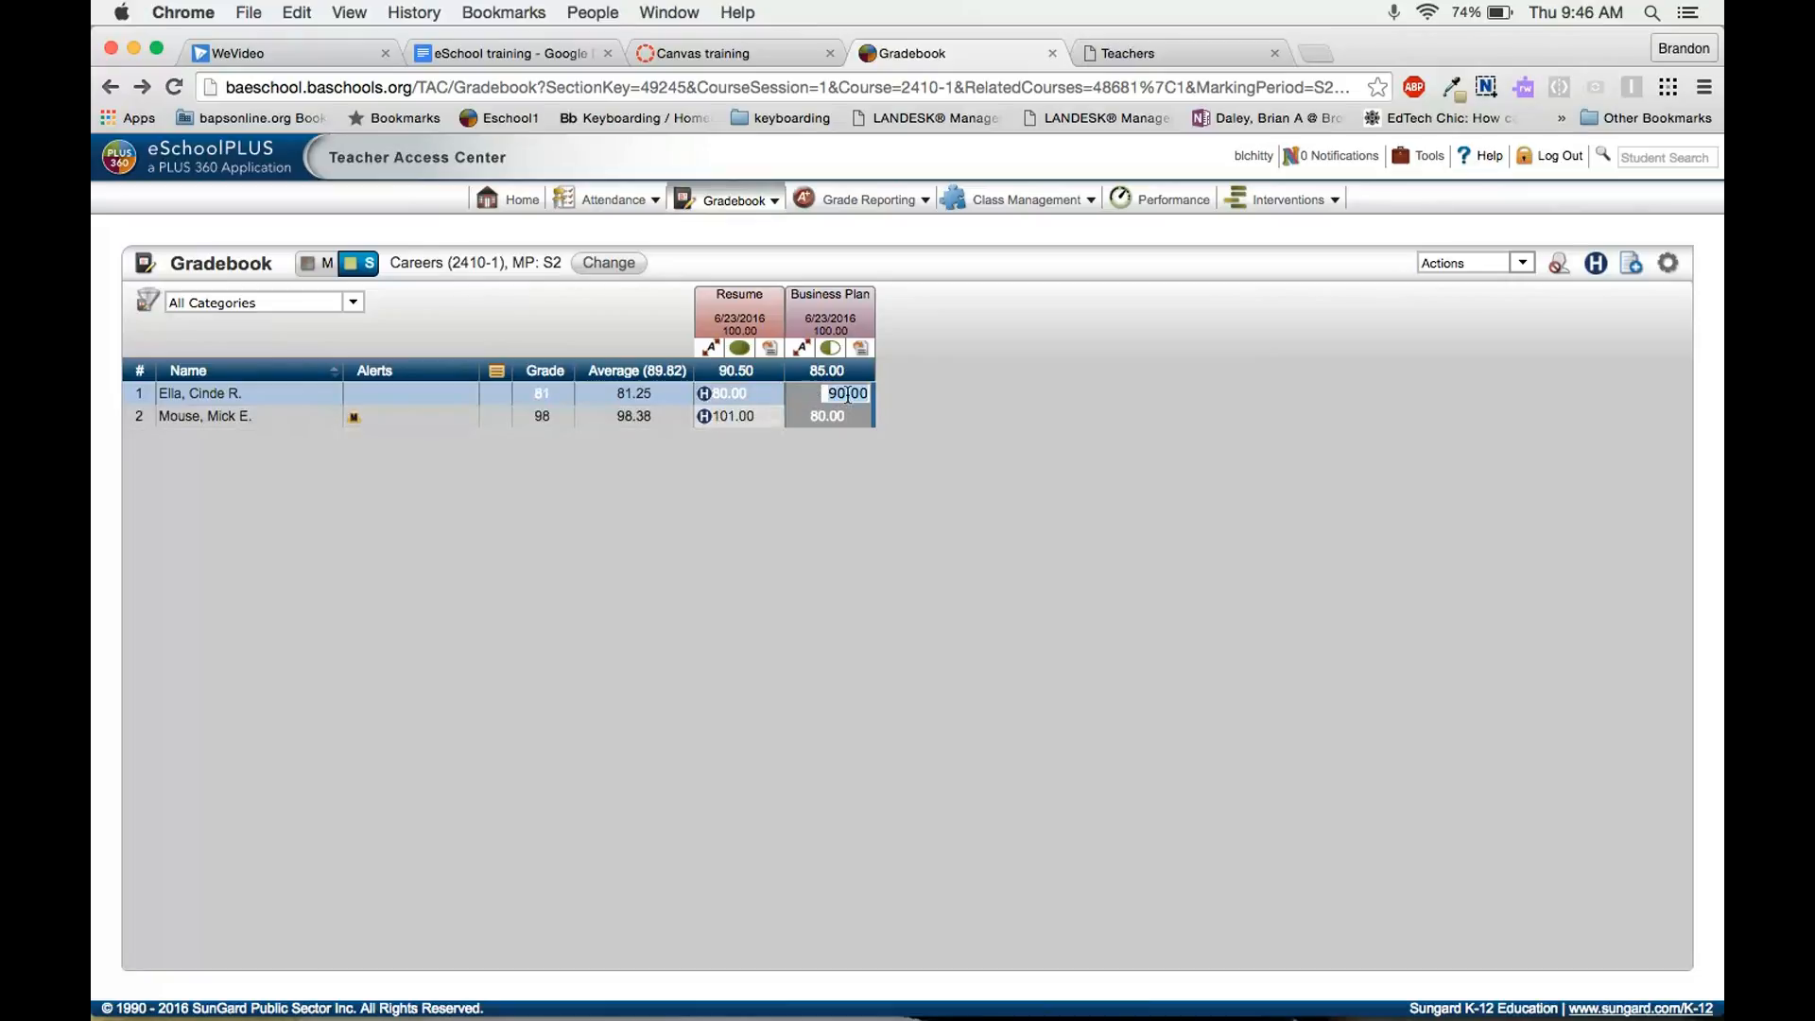
pyautogui.write('95')
pyautogui.press('Return')
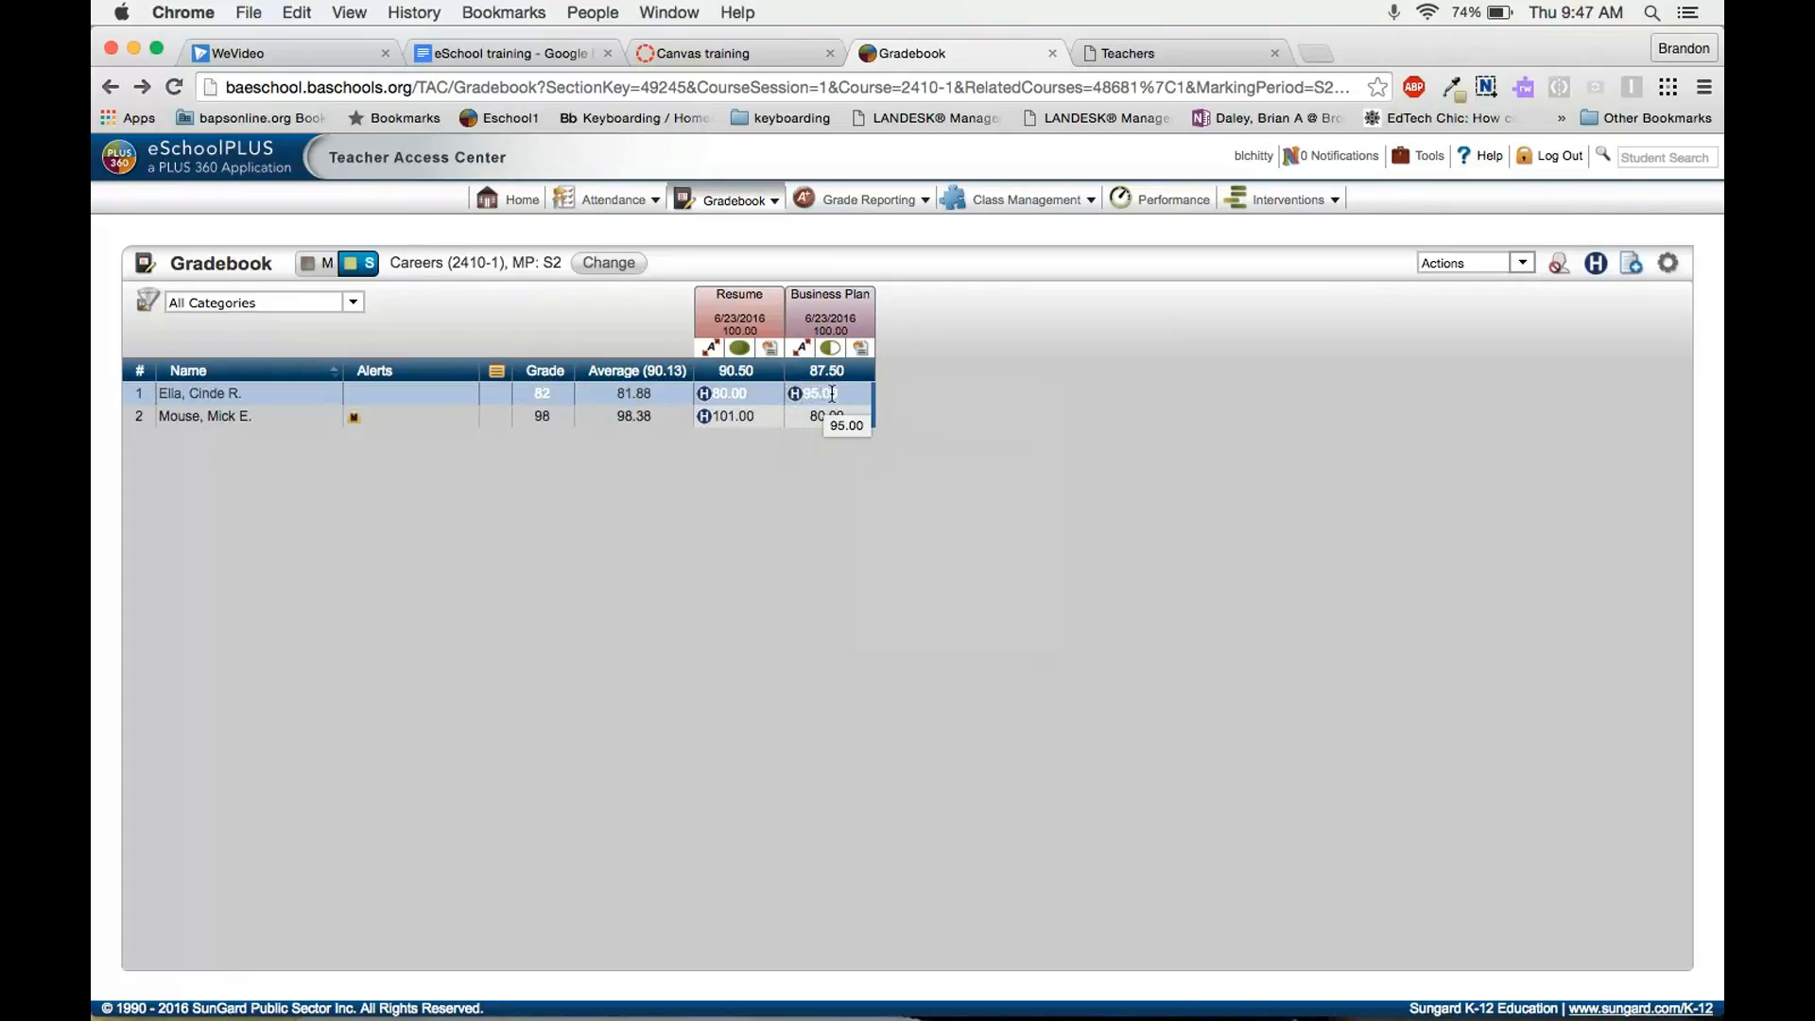
# Step: Review the score history of the first student's Resume score, and turn off the score-history indicator
pyautogui.click(837, 395)
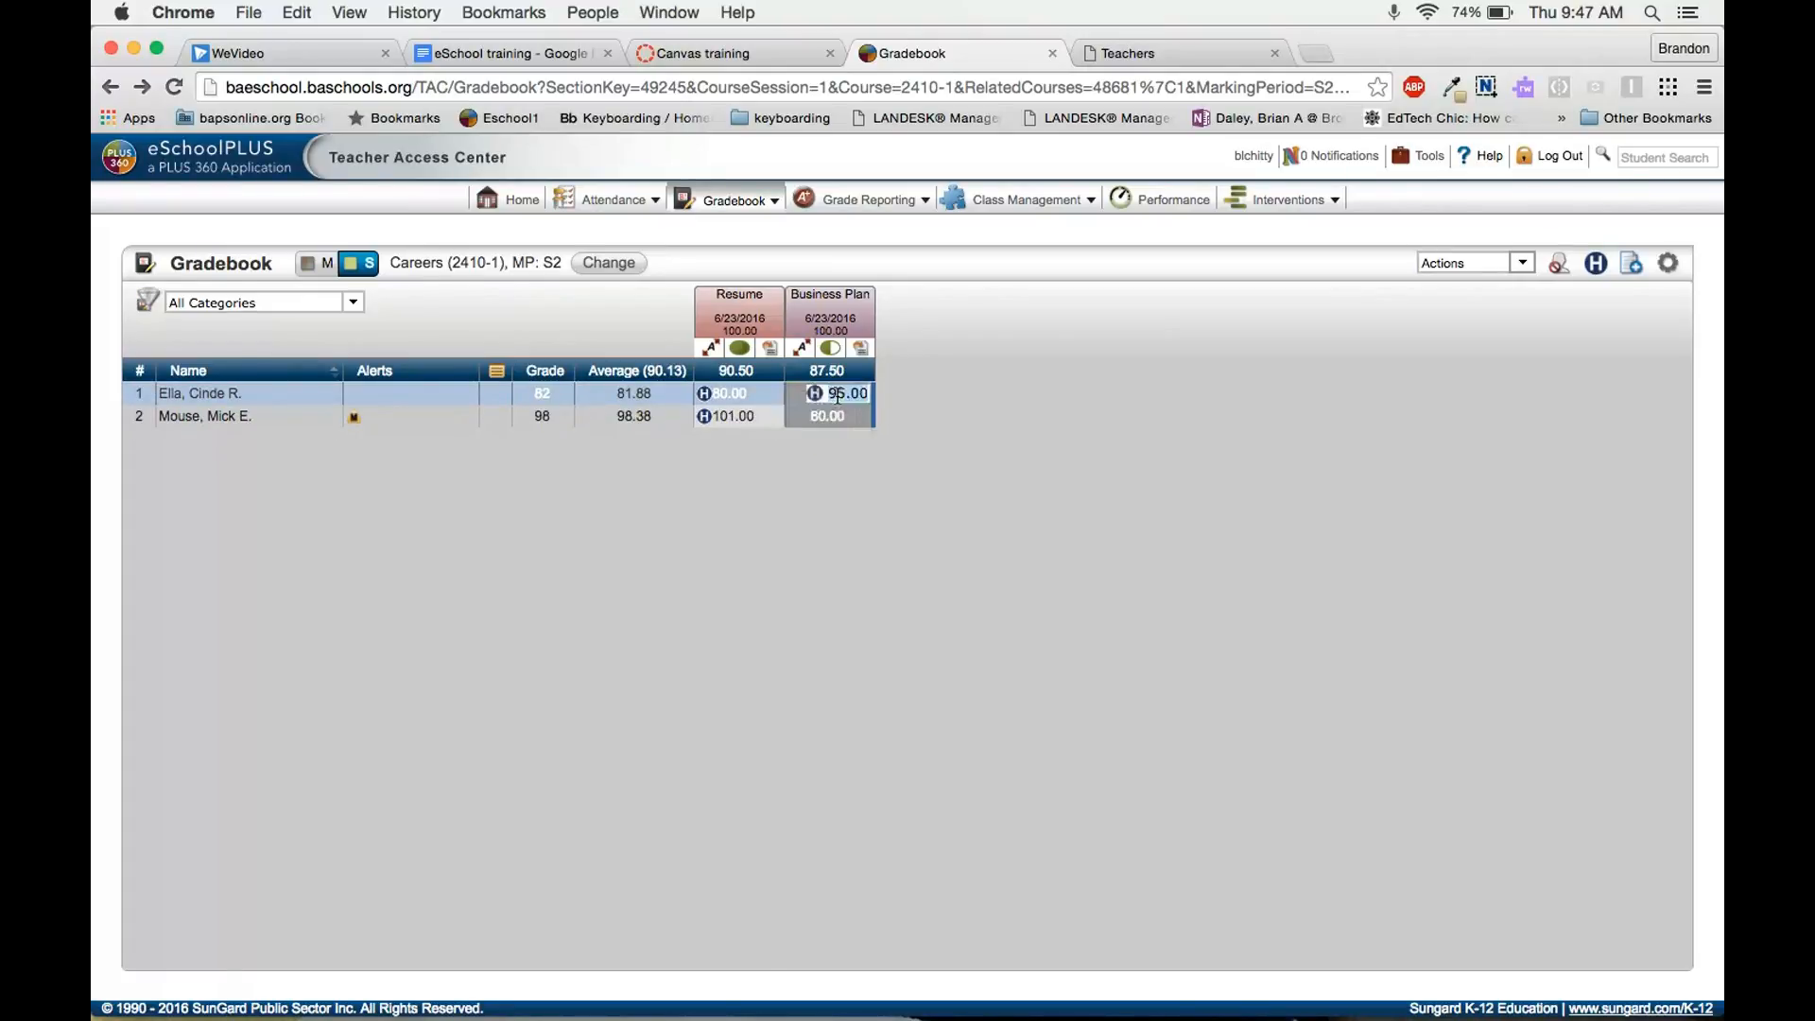
pyautogui.click(738, 393)
pyautogui.rightClick(762, 393)
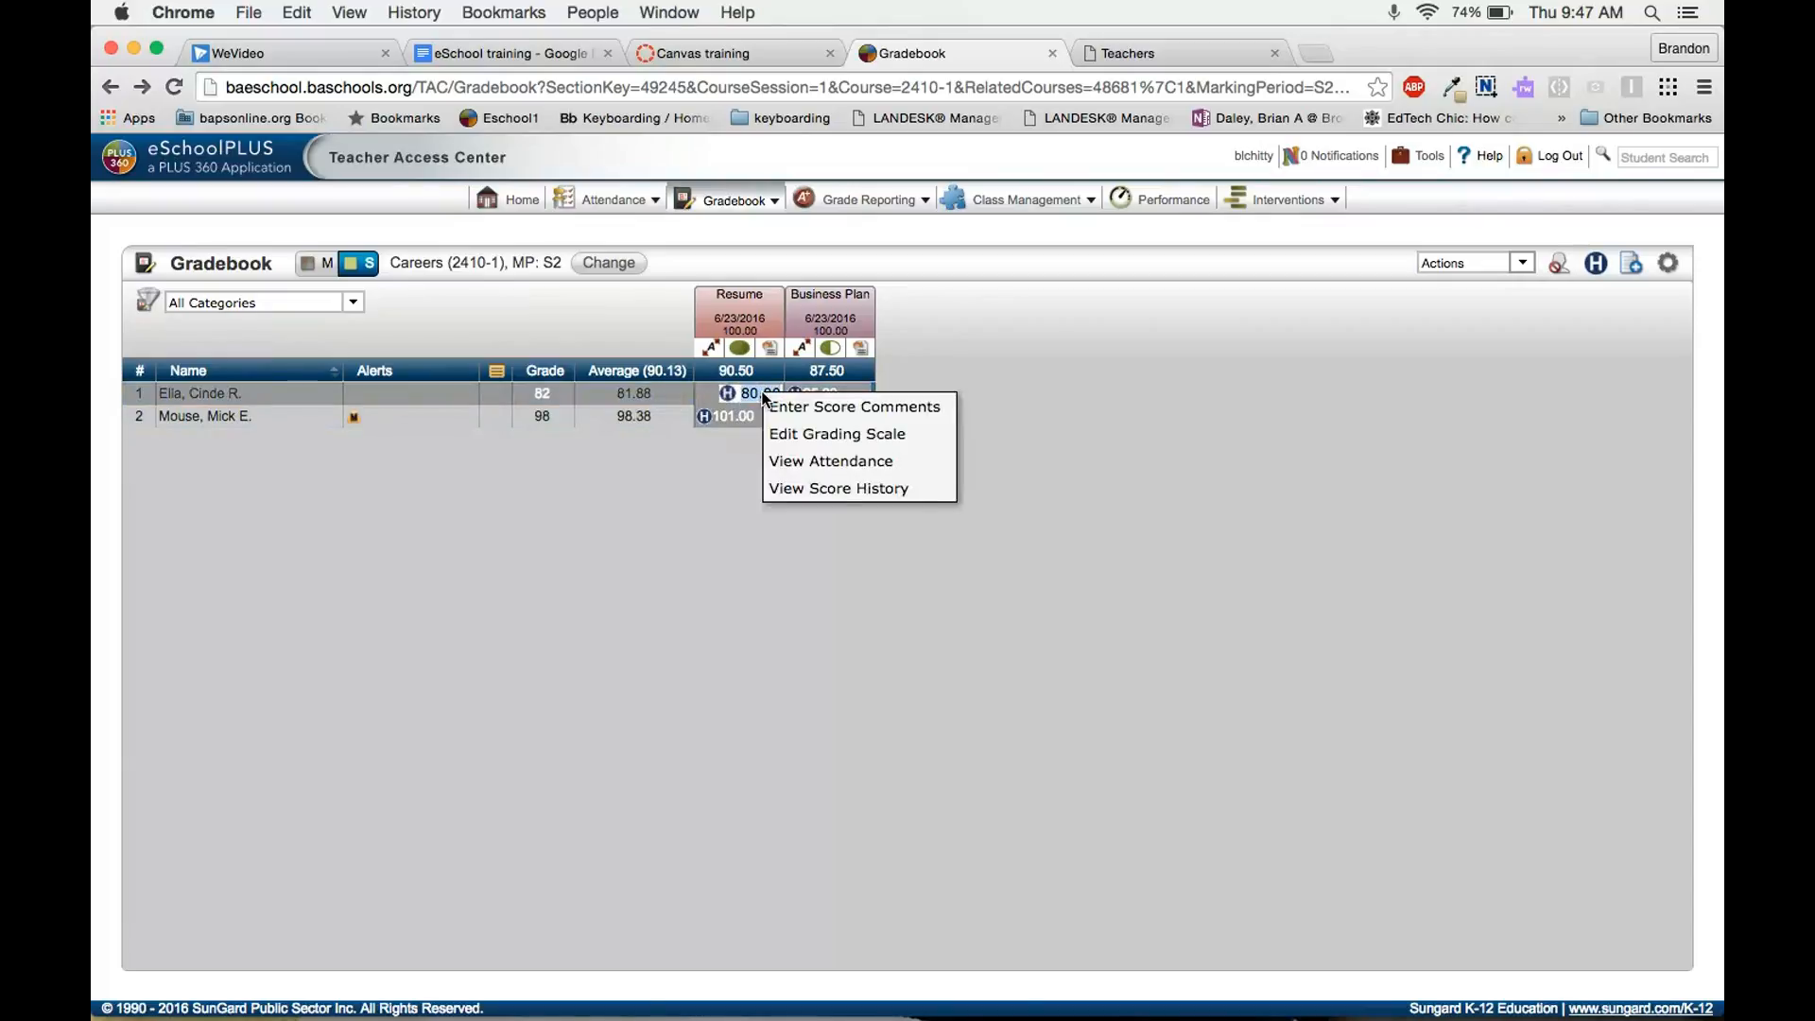
pyautogui.click(831, 490)
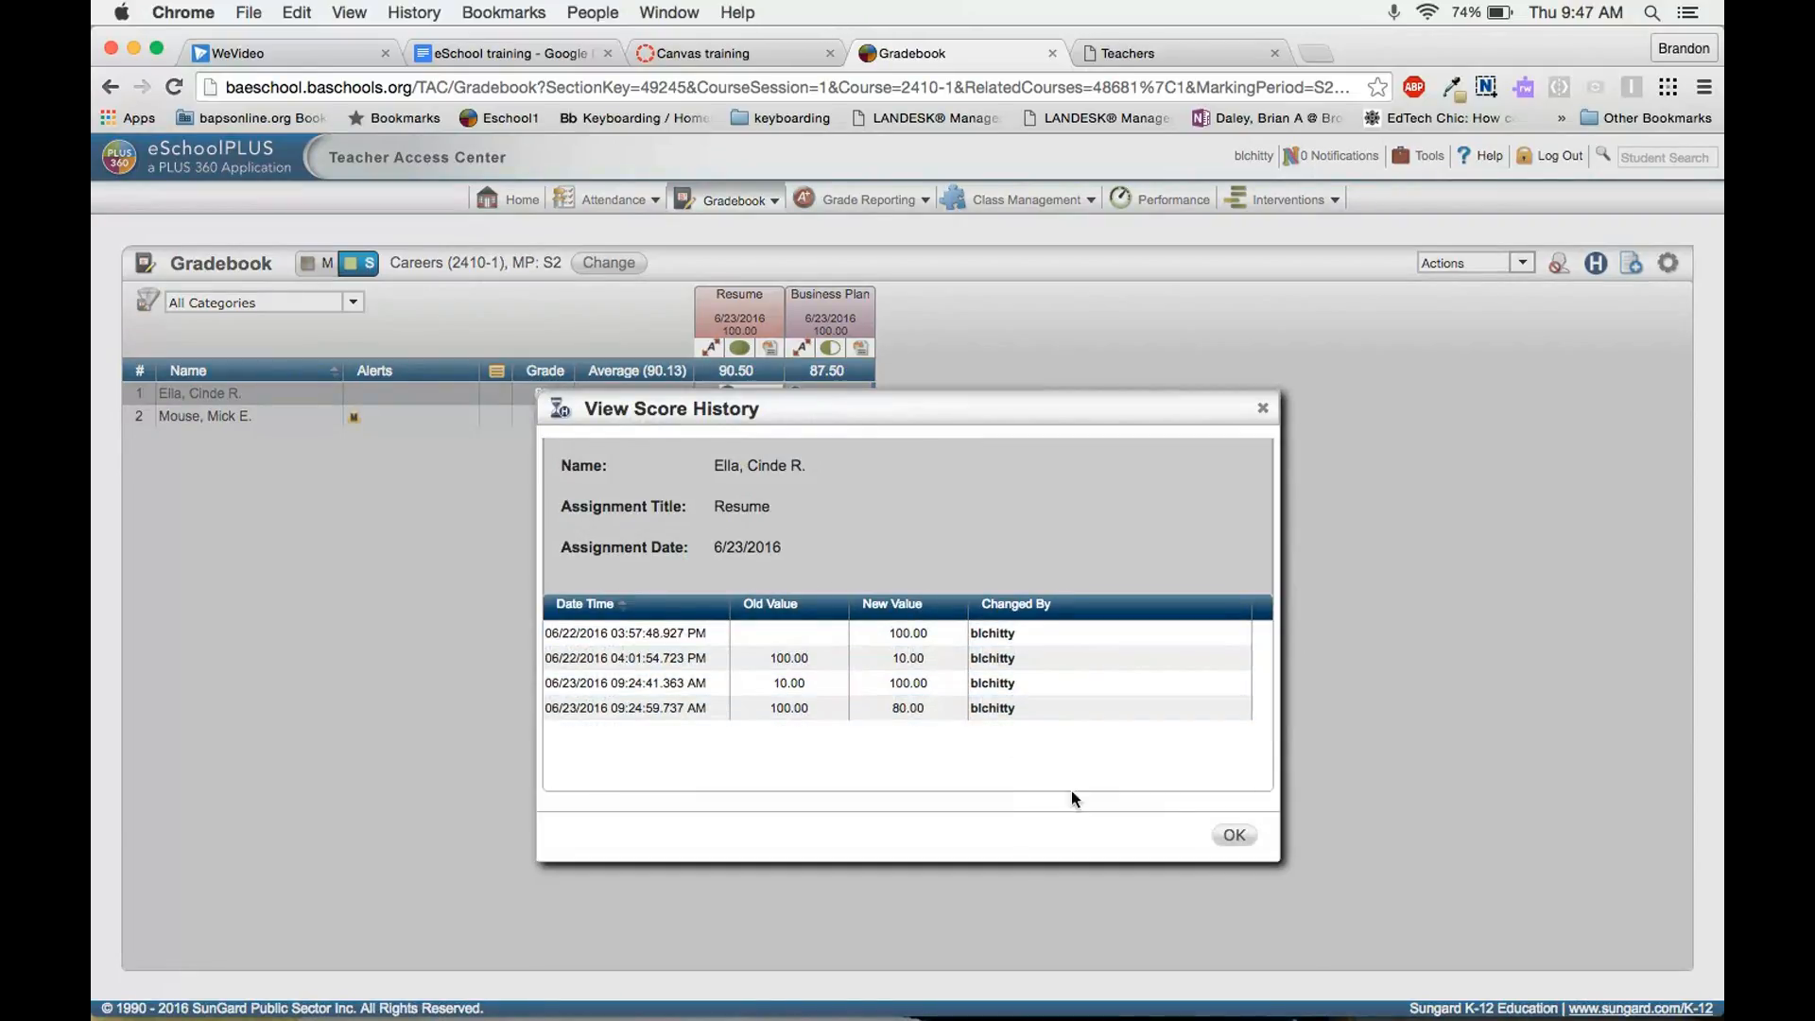
pyautogui.click(1234, 835)
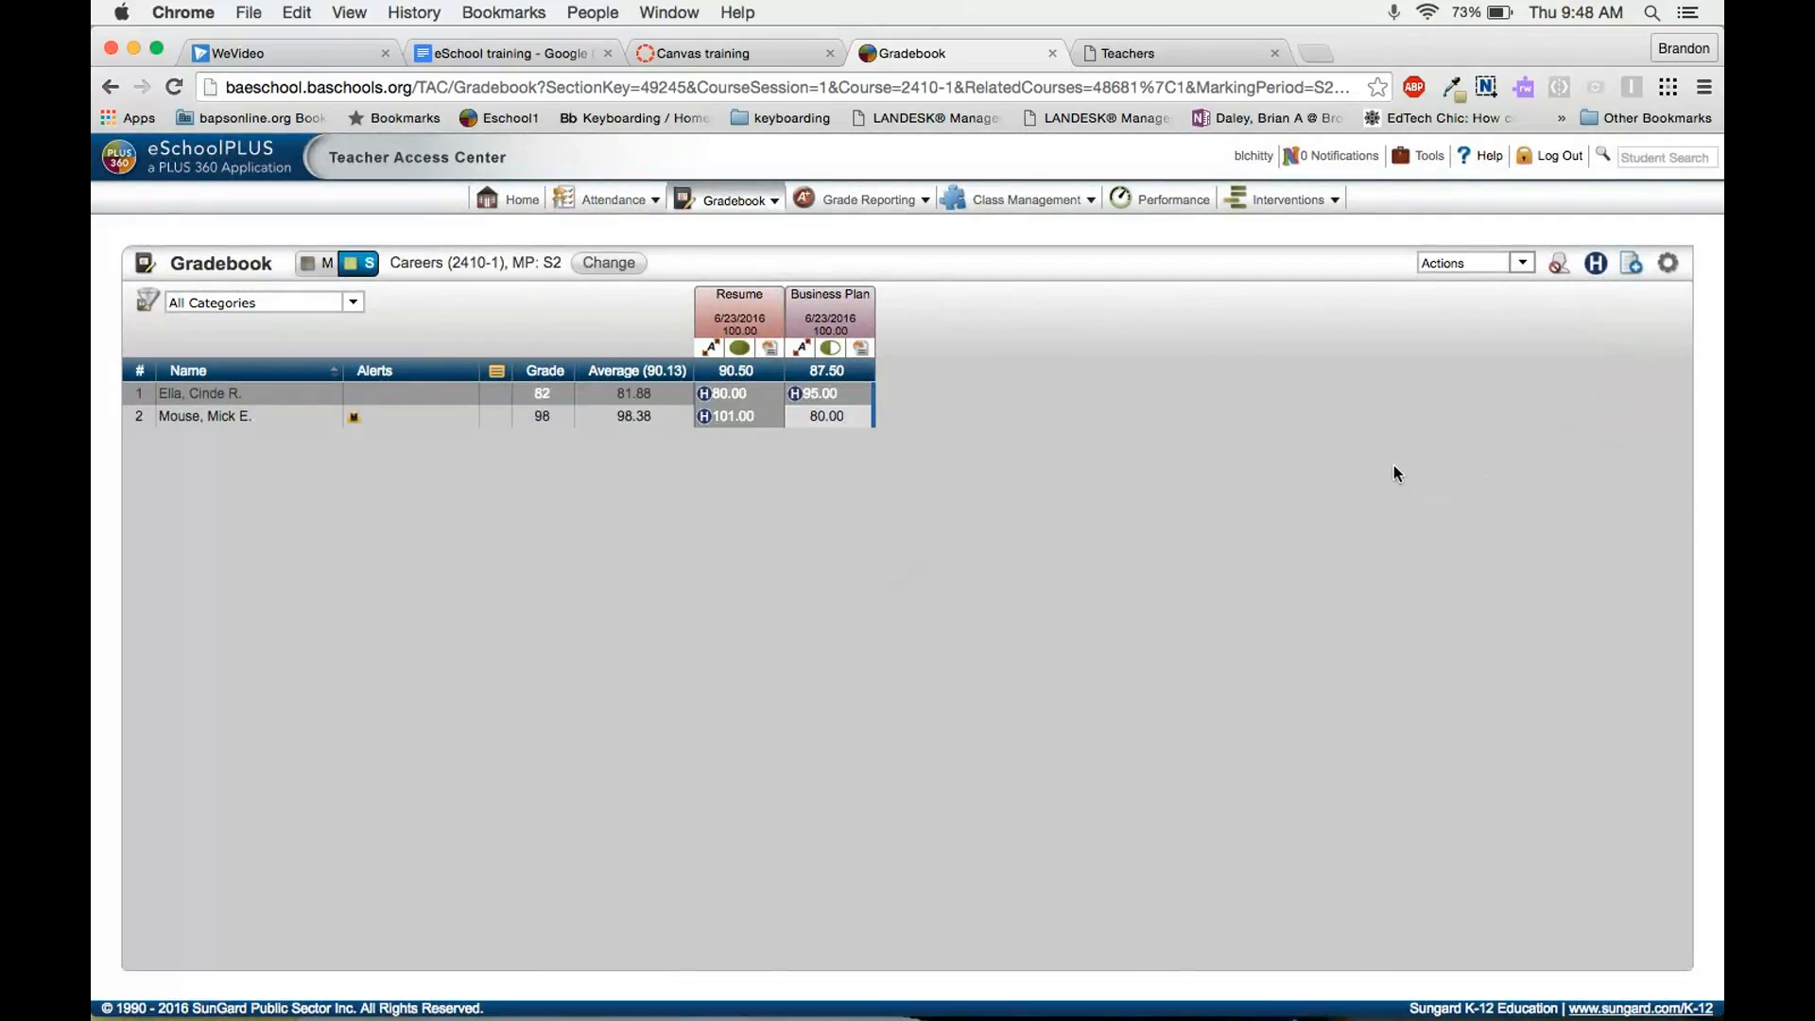
pyautogui.click(1596, 267)
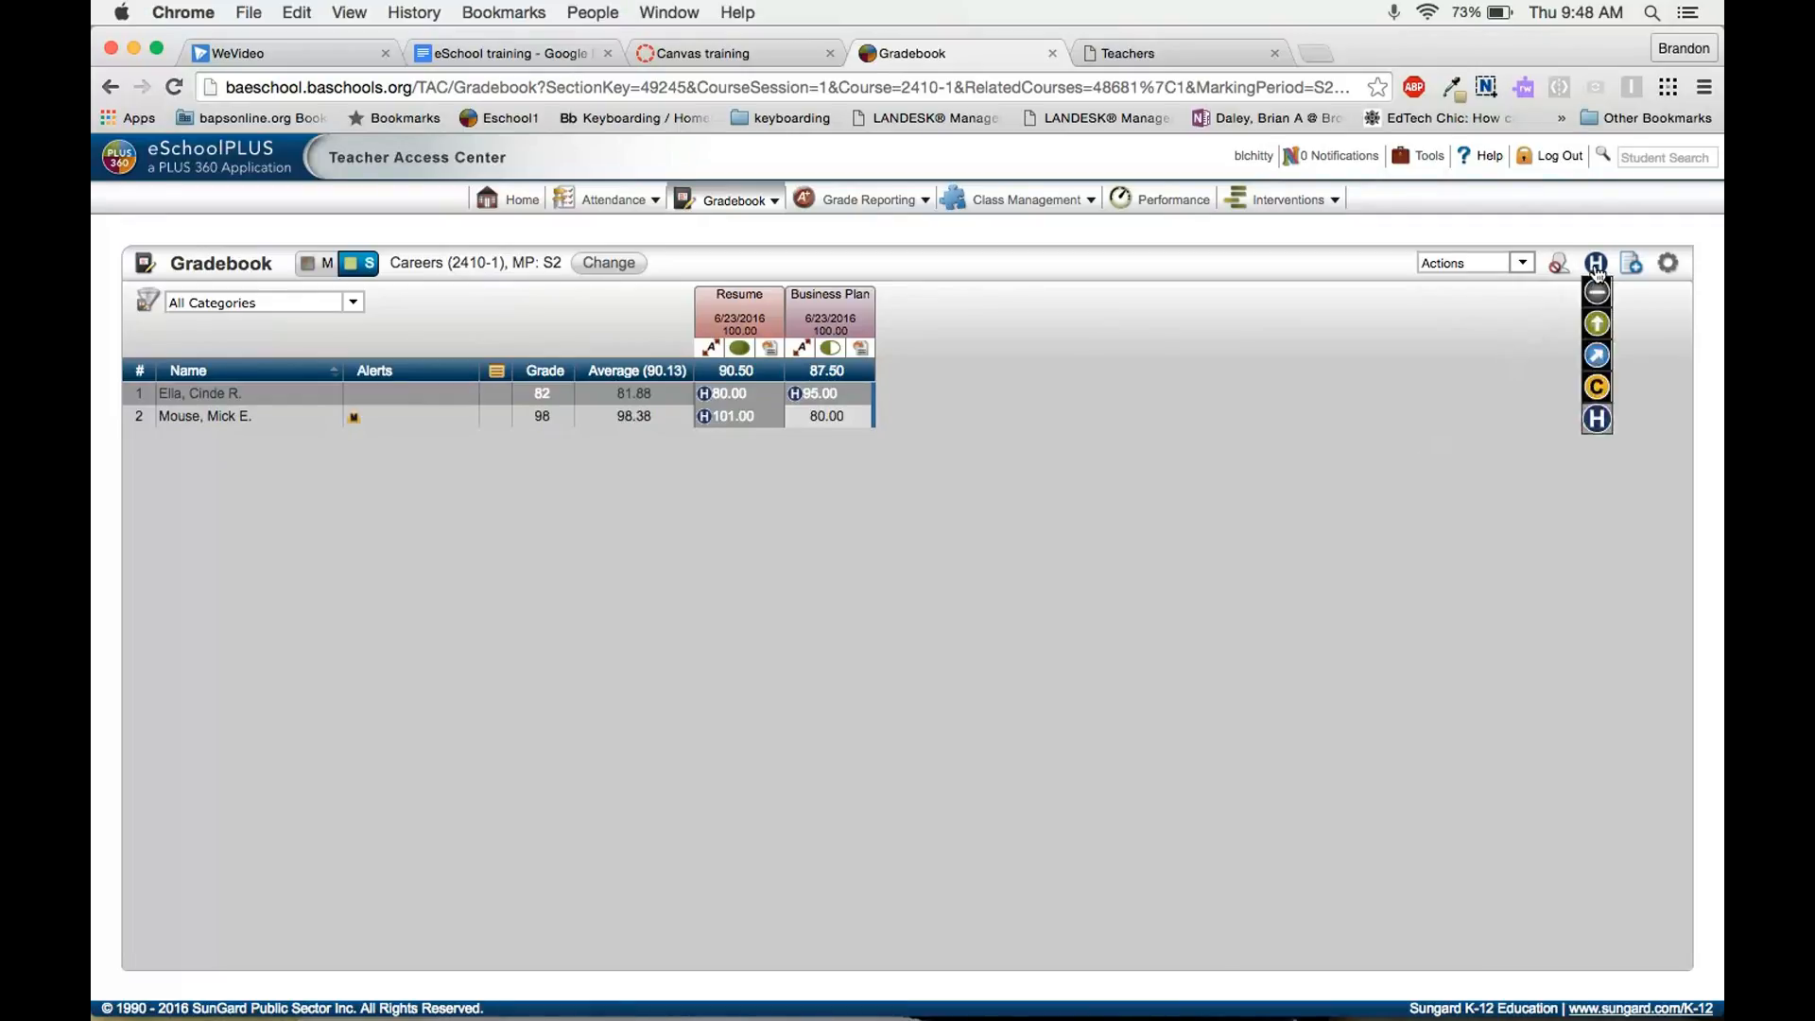
pyautogui.click(1596, 419)
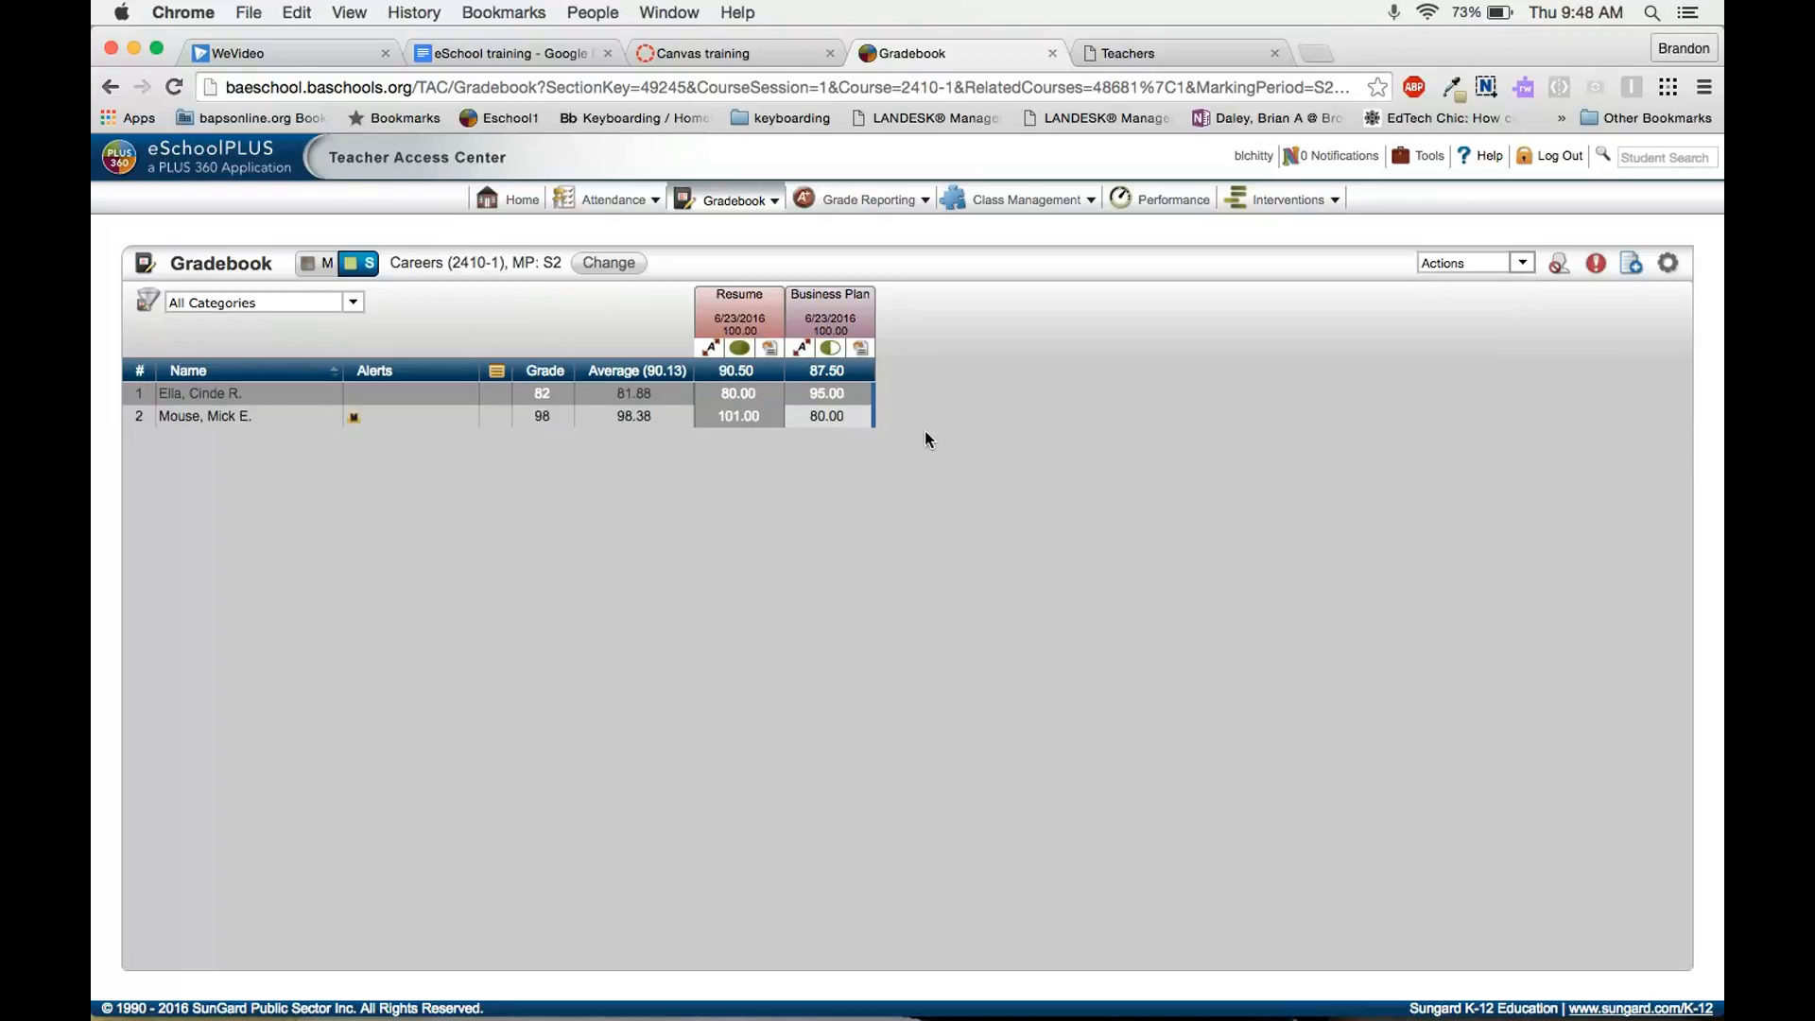
# Step: Add the comment "Enter your own" to the first student's Business Plan score, set it to publish, and save it
pyautogui.click(838, 394)
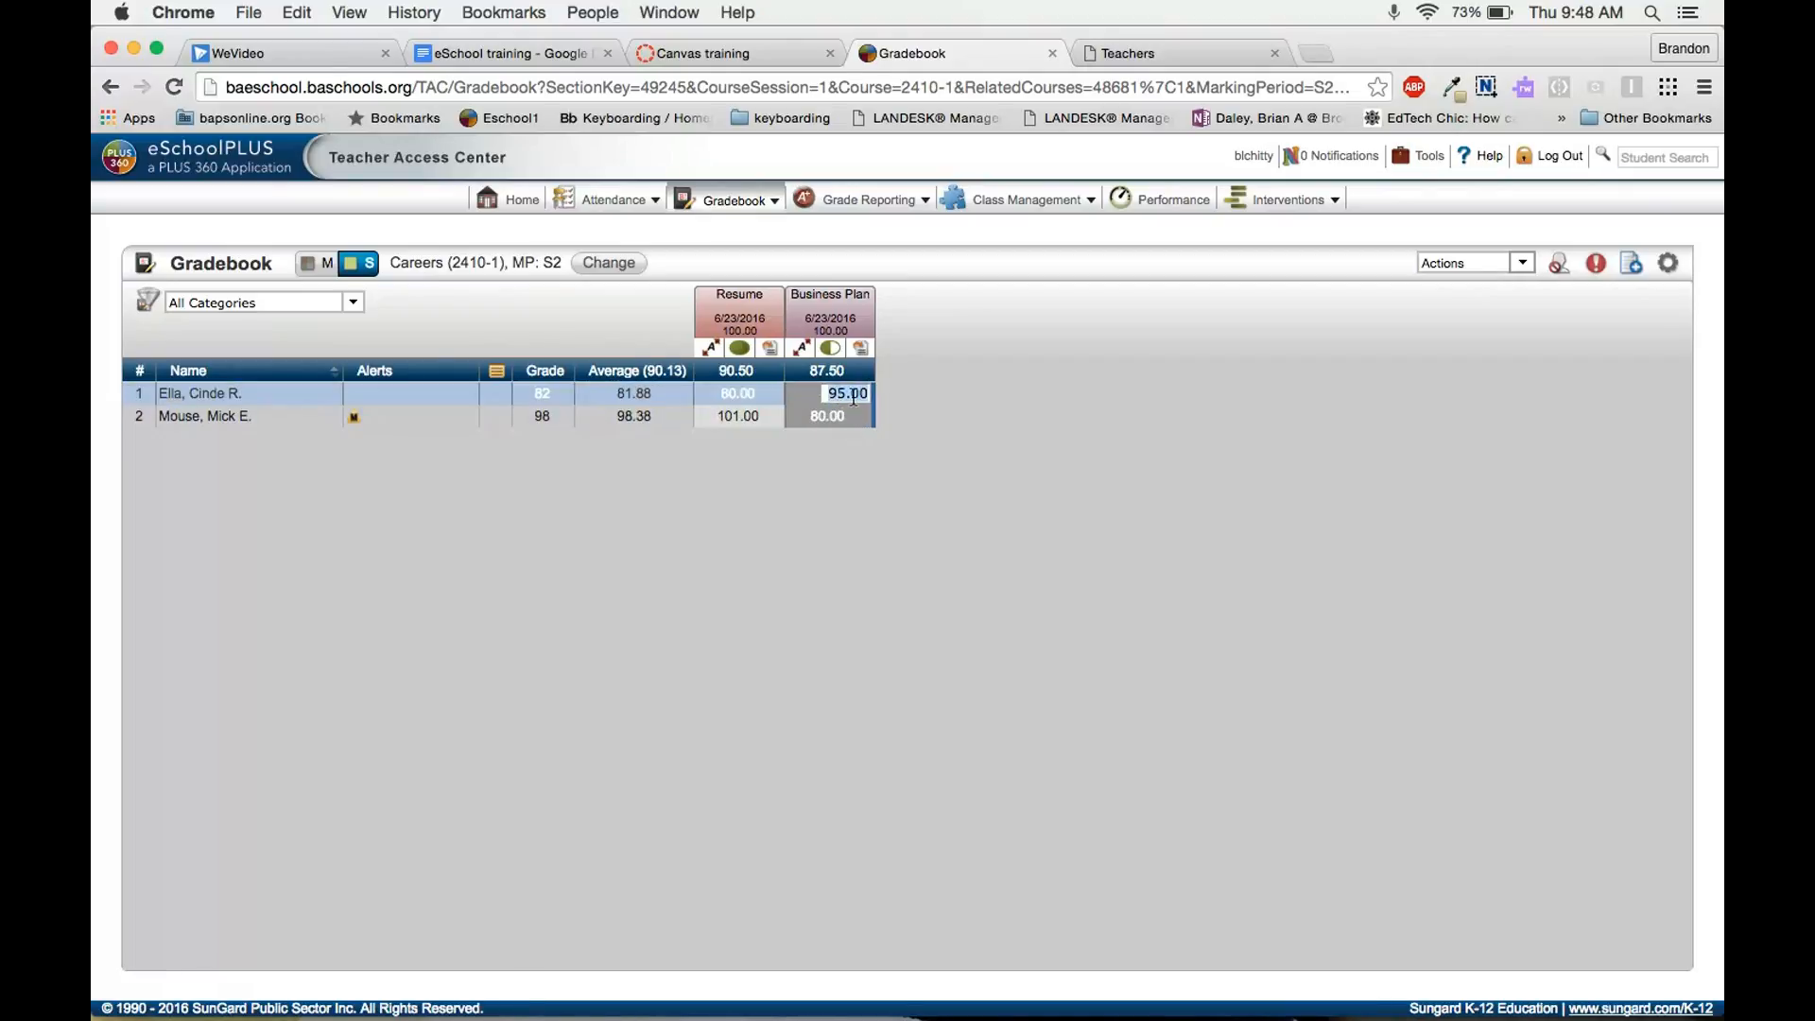
pyautogui.rightClick(853, 397)
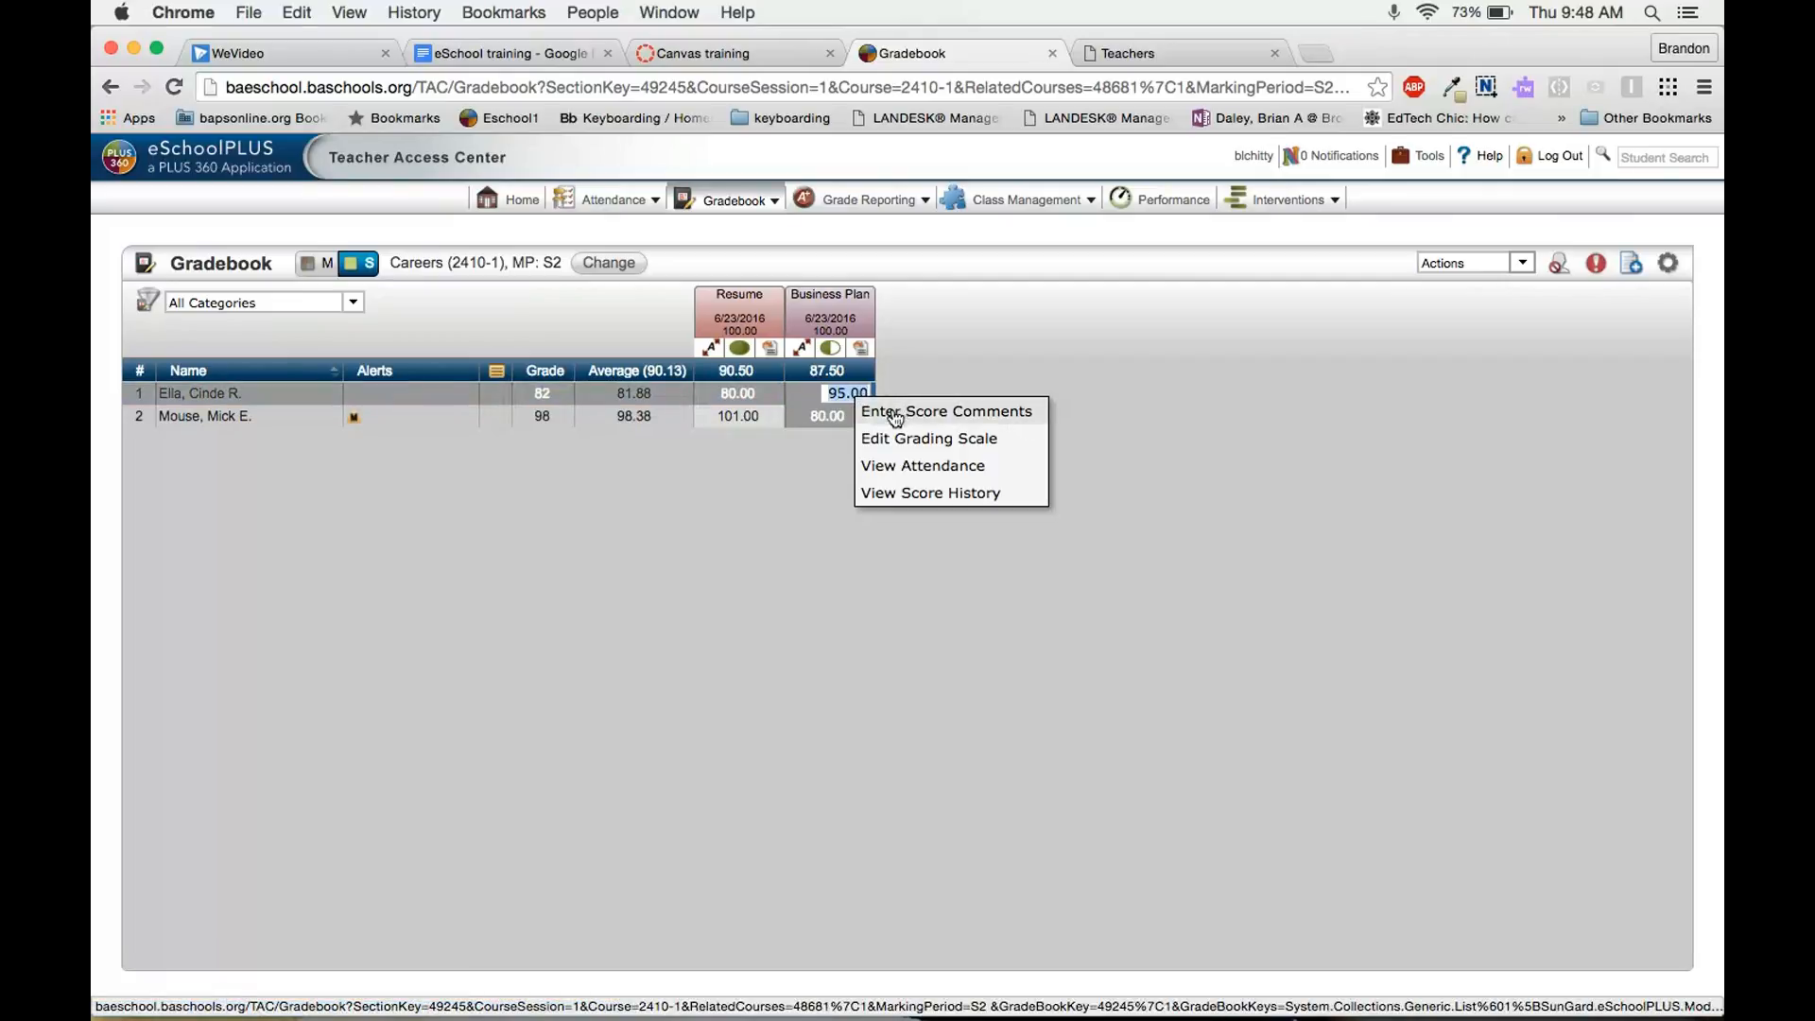
pyautogui.click(952, 411)
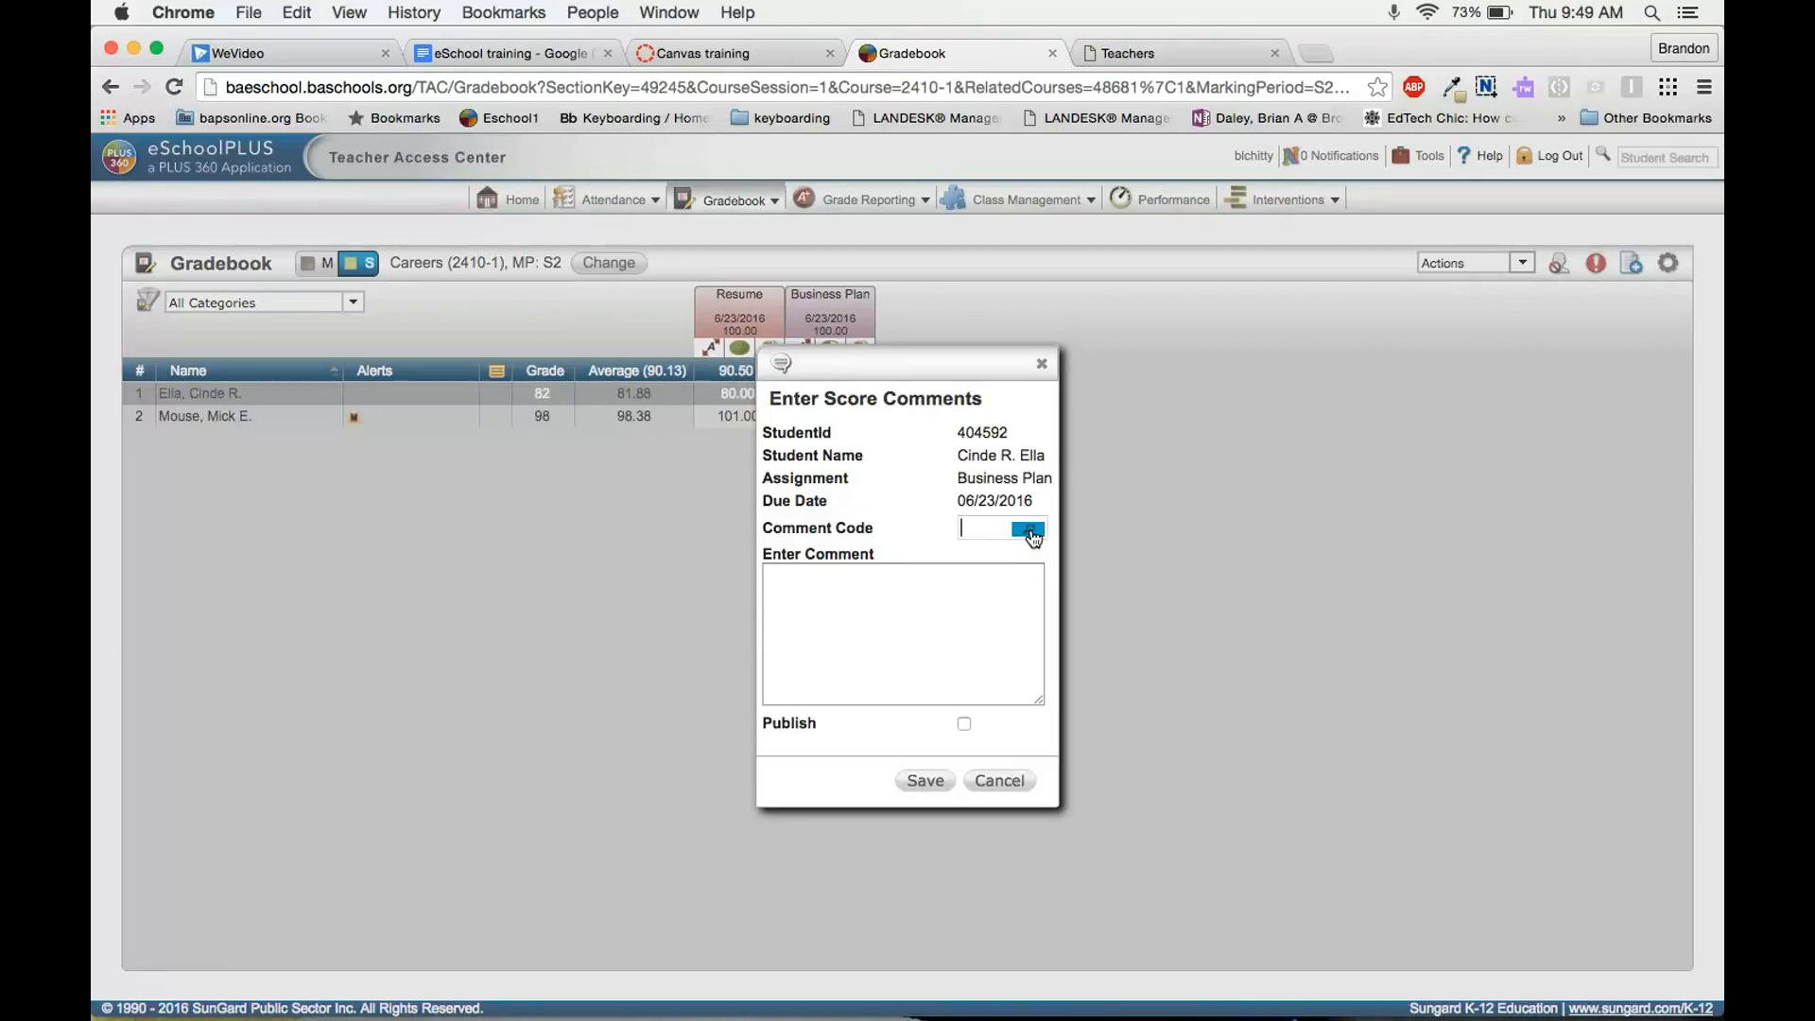
pyautogui.click(791, 586)
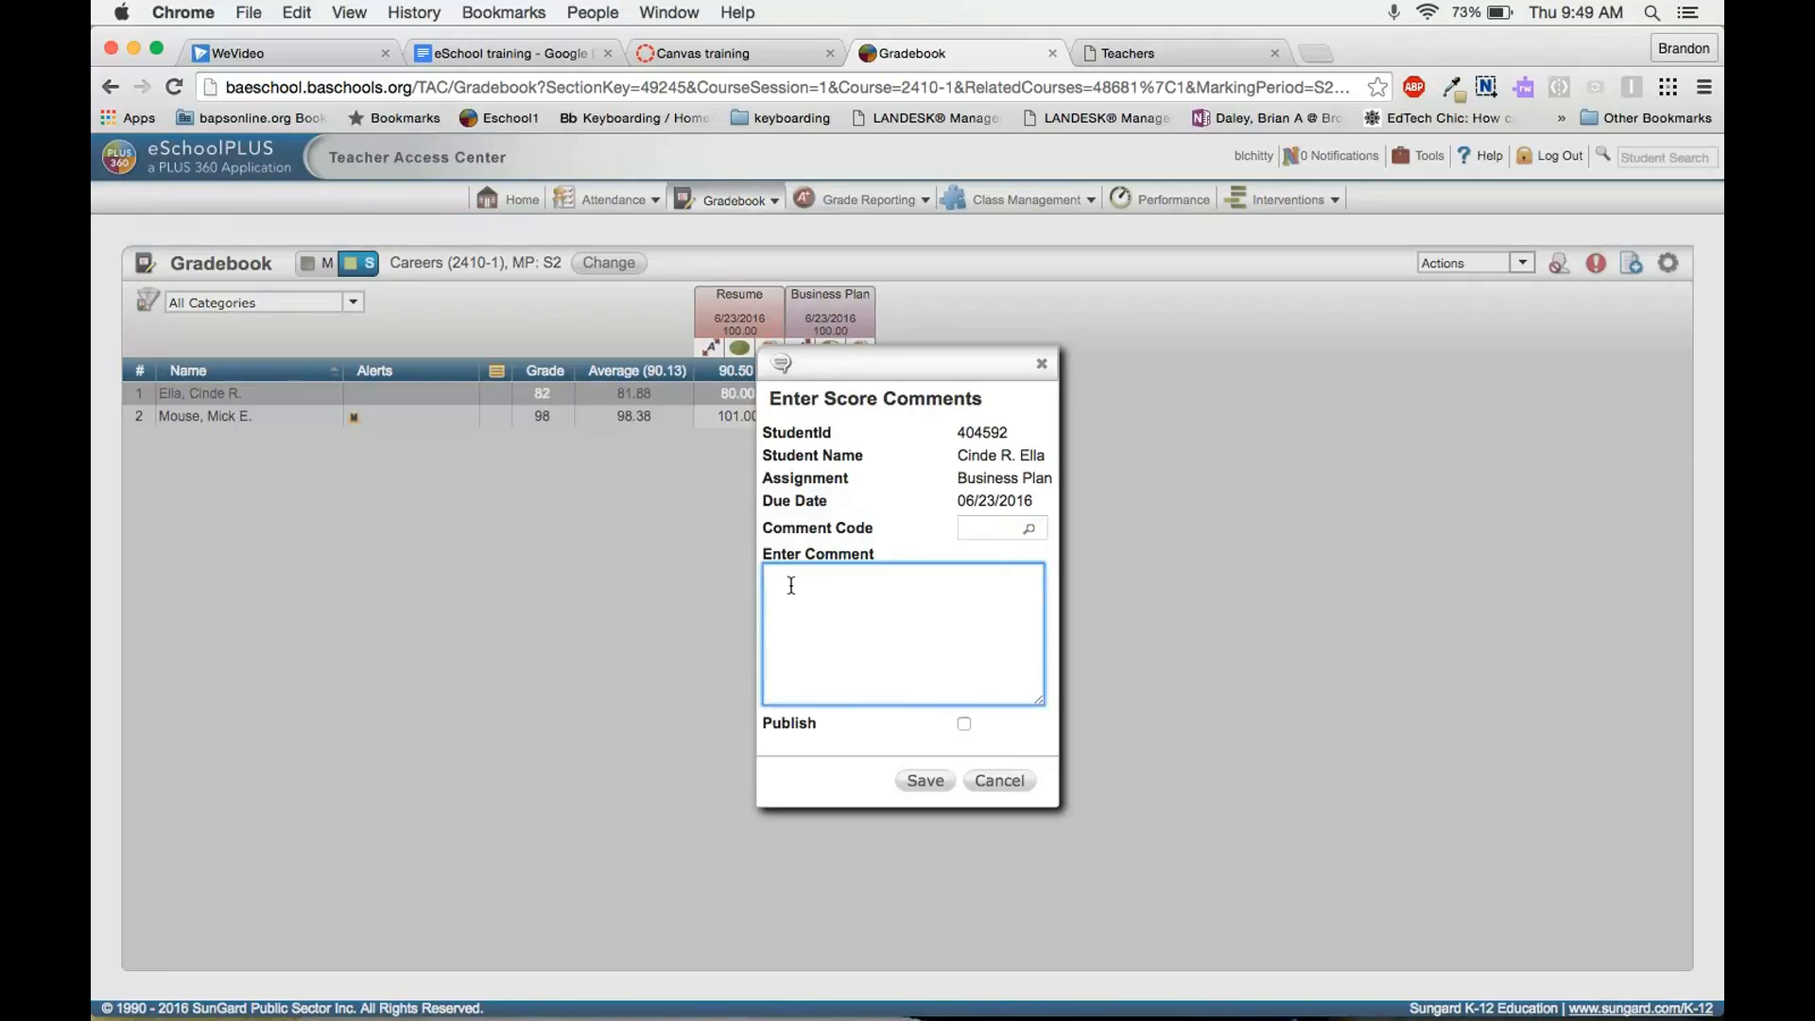
pyautogui.write('Enter your own')
pyautogui.click(964, 725)
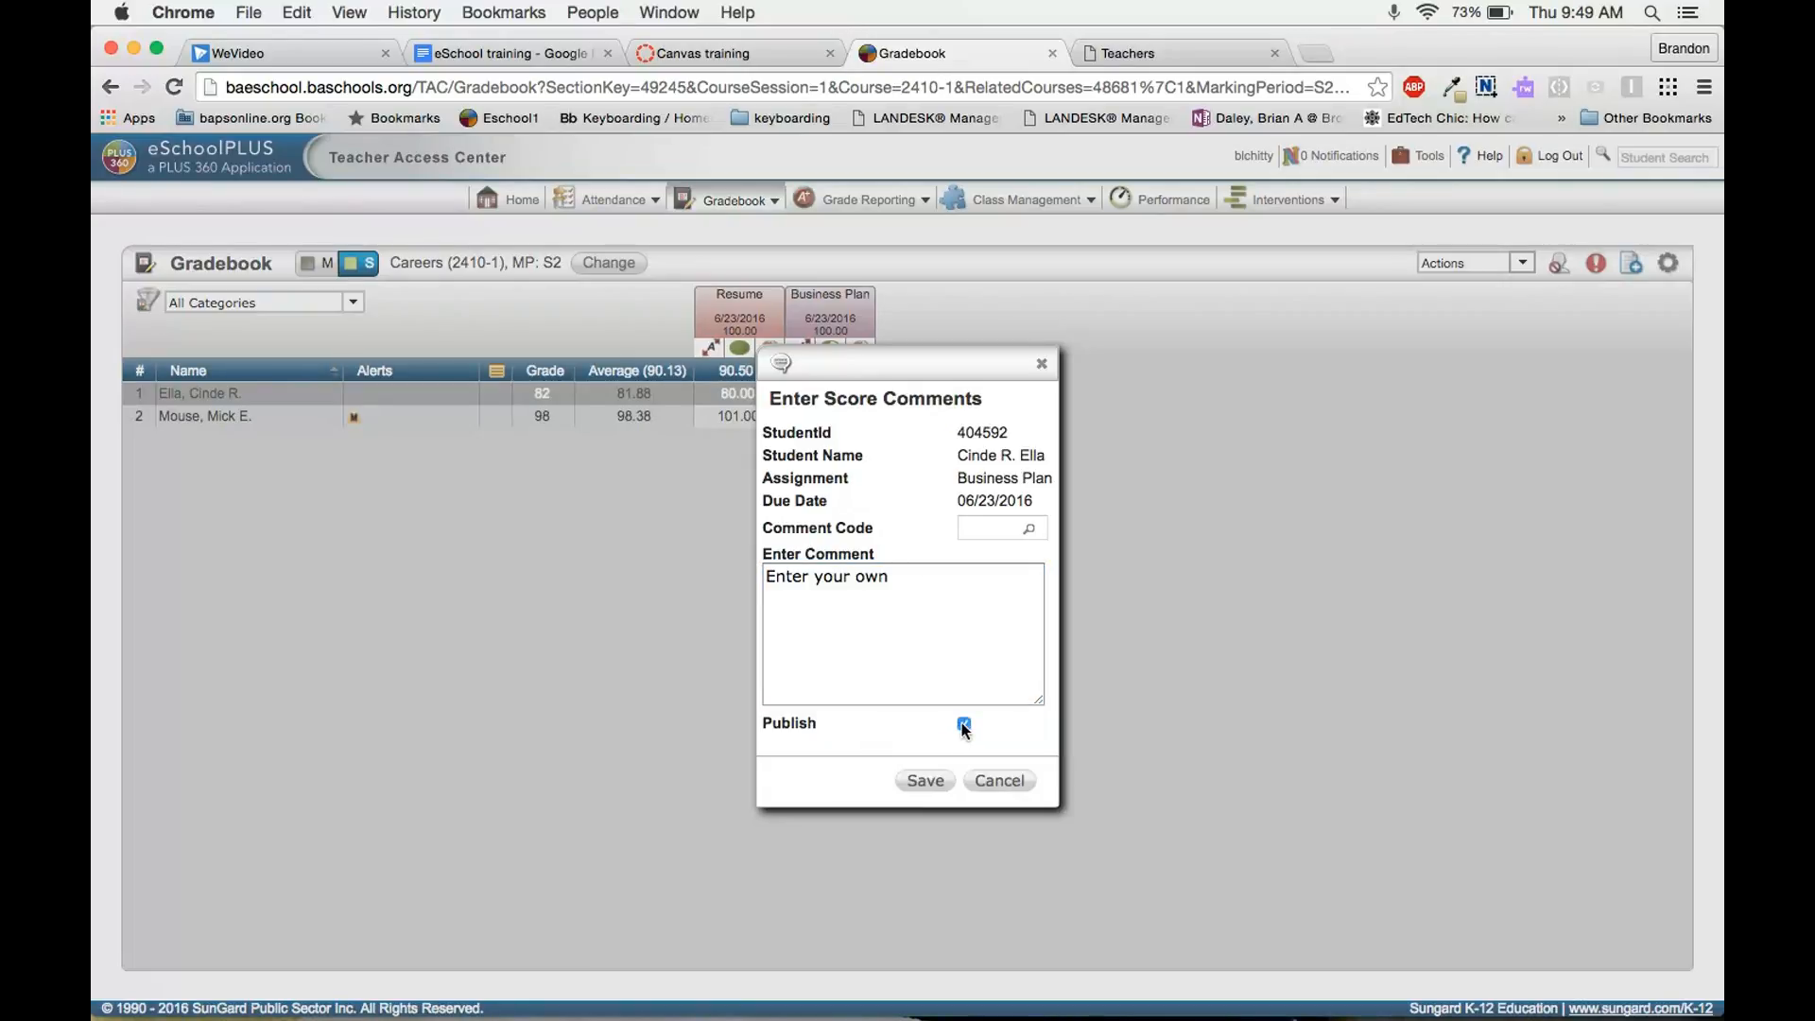
pyautogui.click(916, 779)
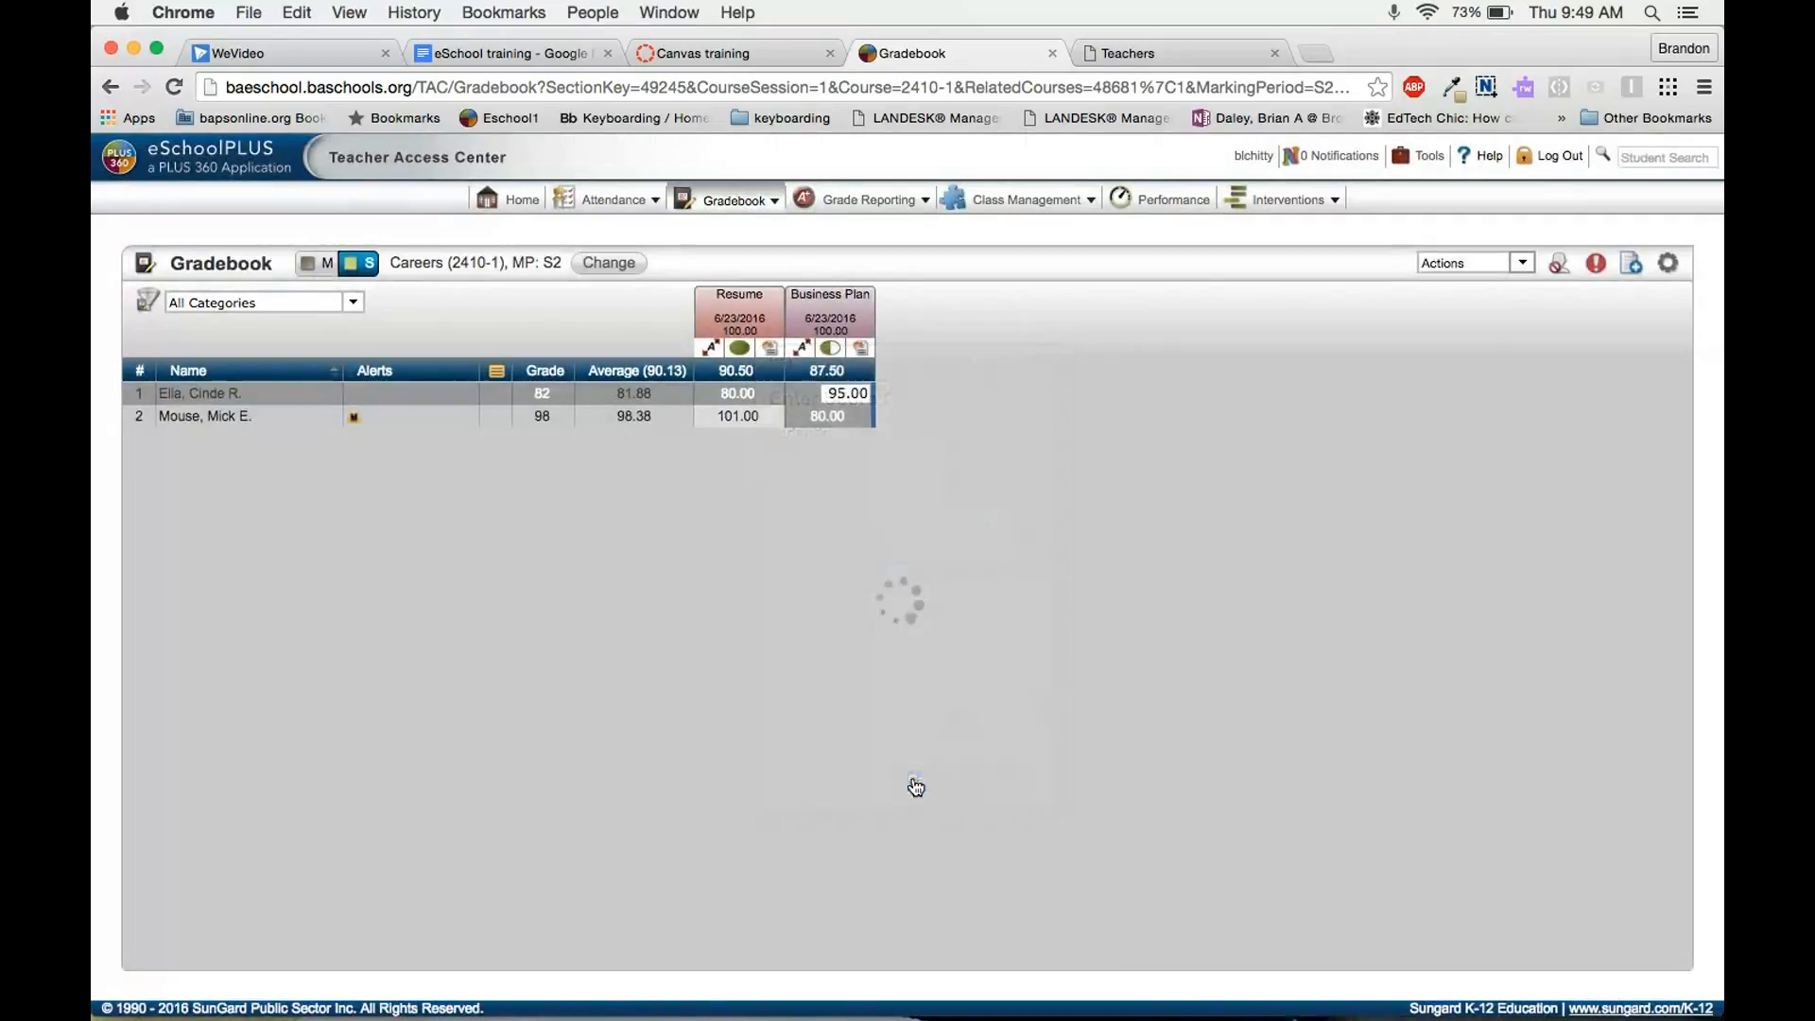
# Step: Turn on the gradebook indicator that flags scores with comments
pyautogui.click(853, 410)
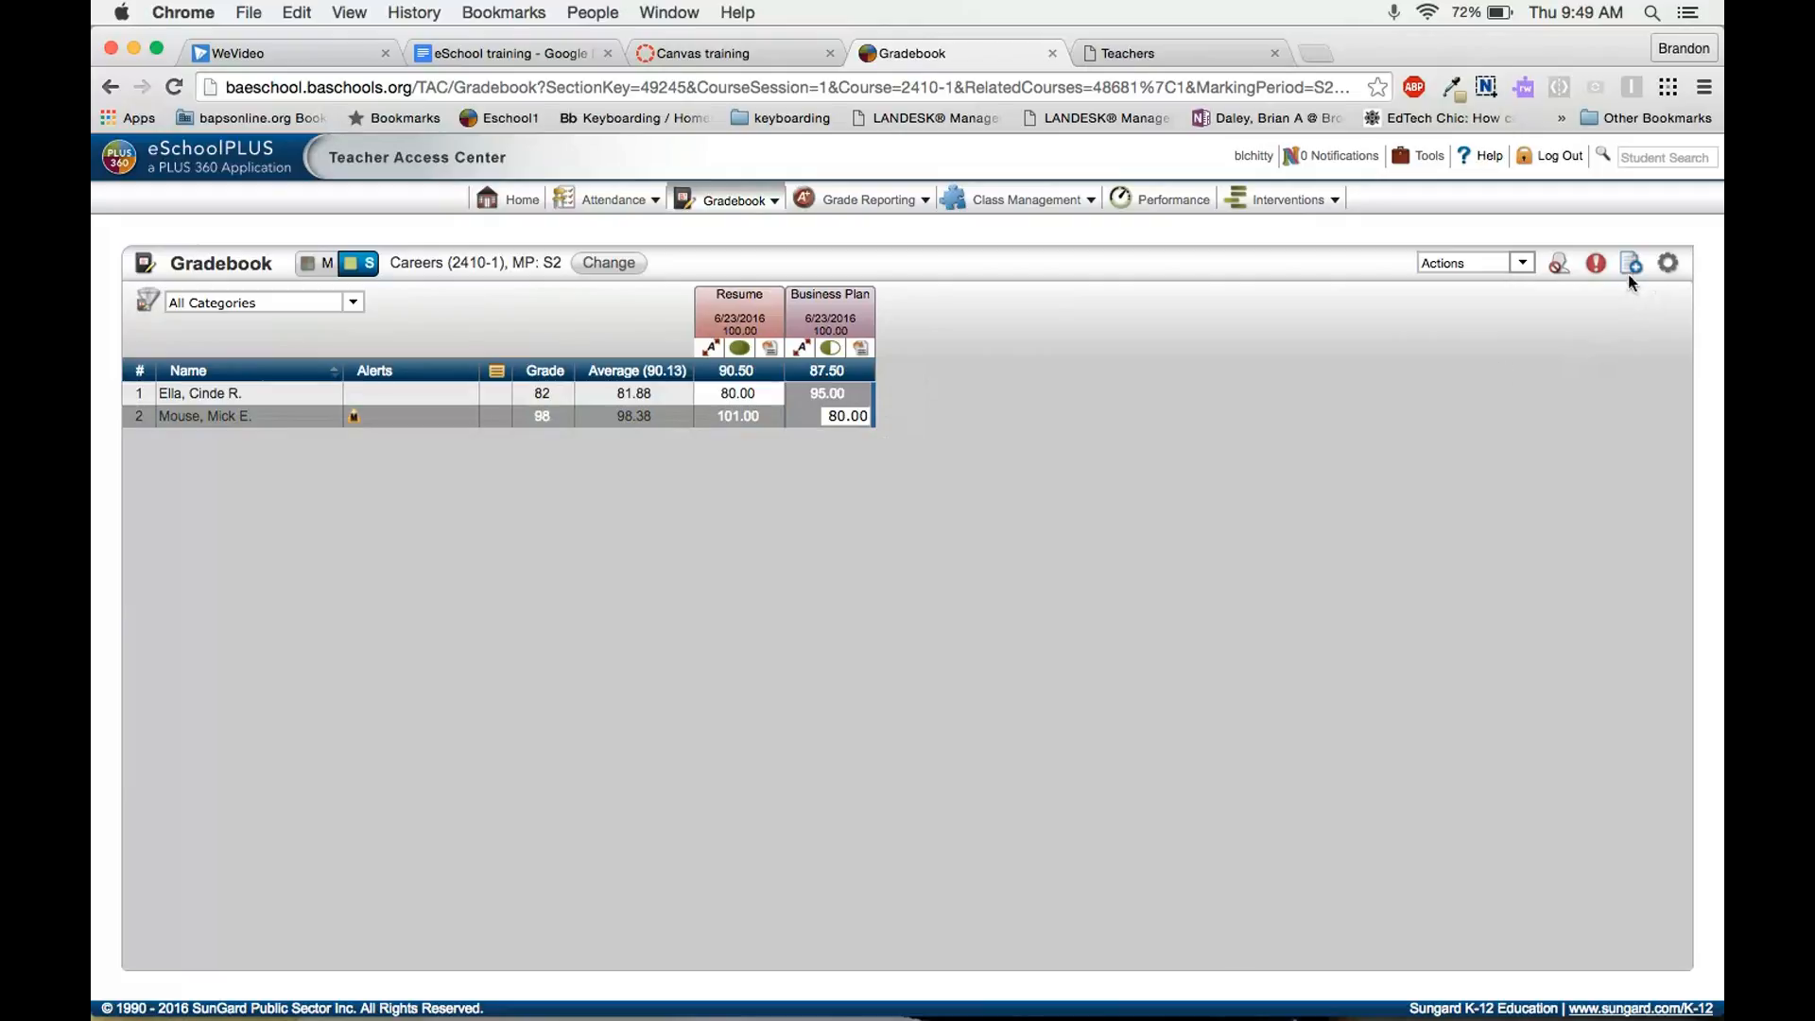
pyautogui.click(1596, 263)
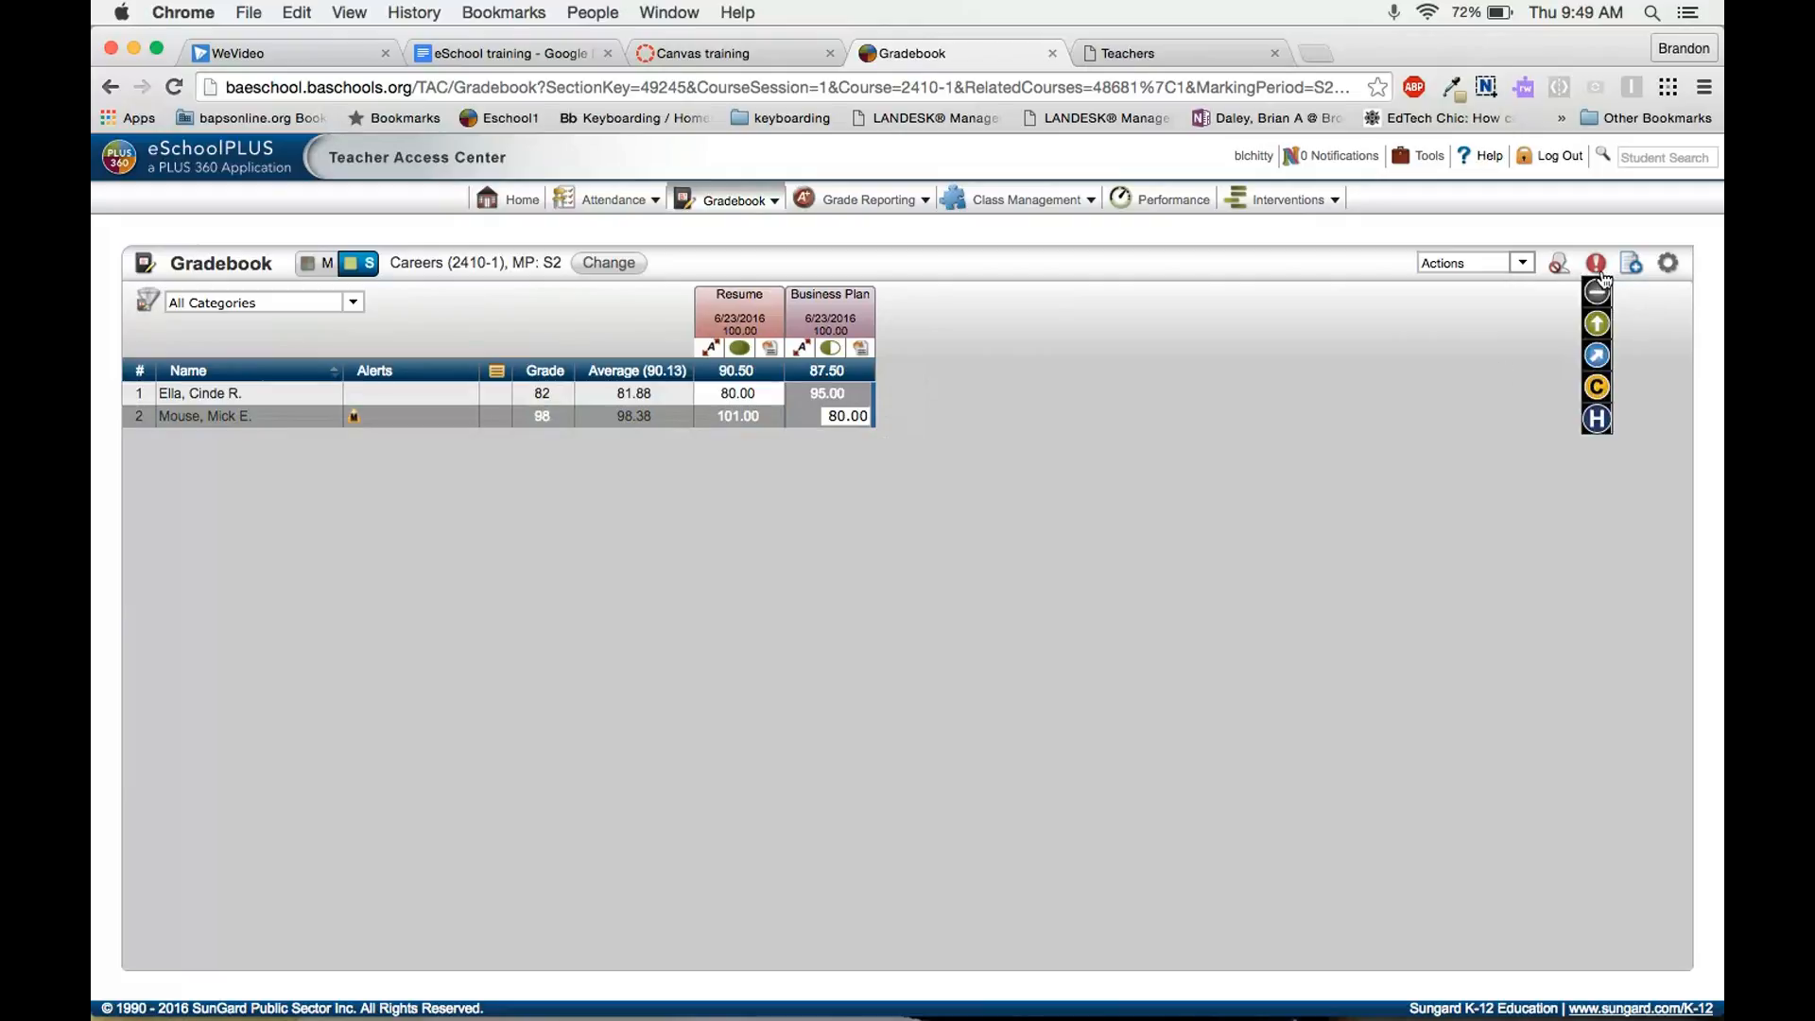
pyautogui.click(1596, 387)
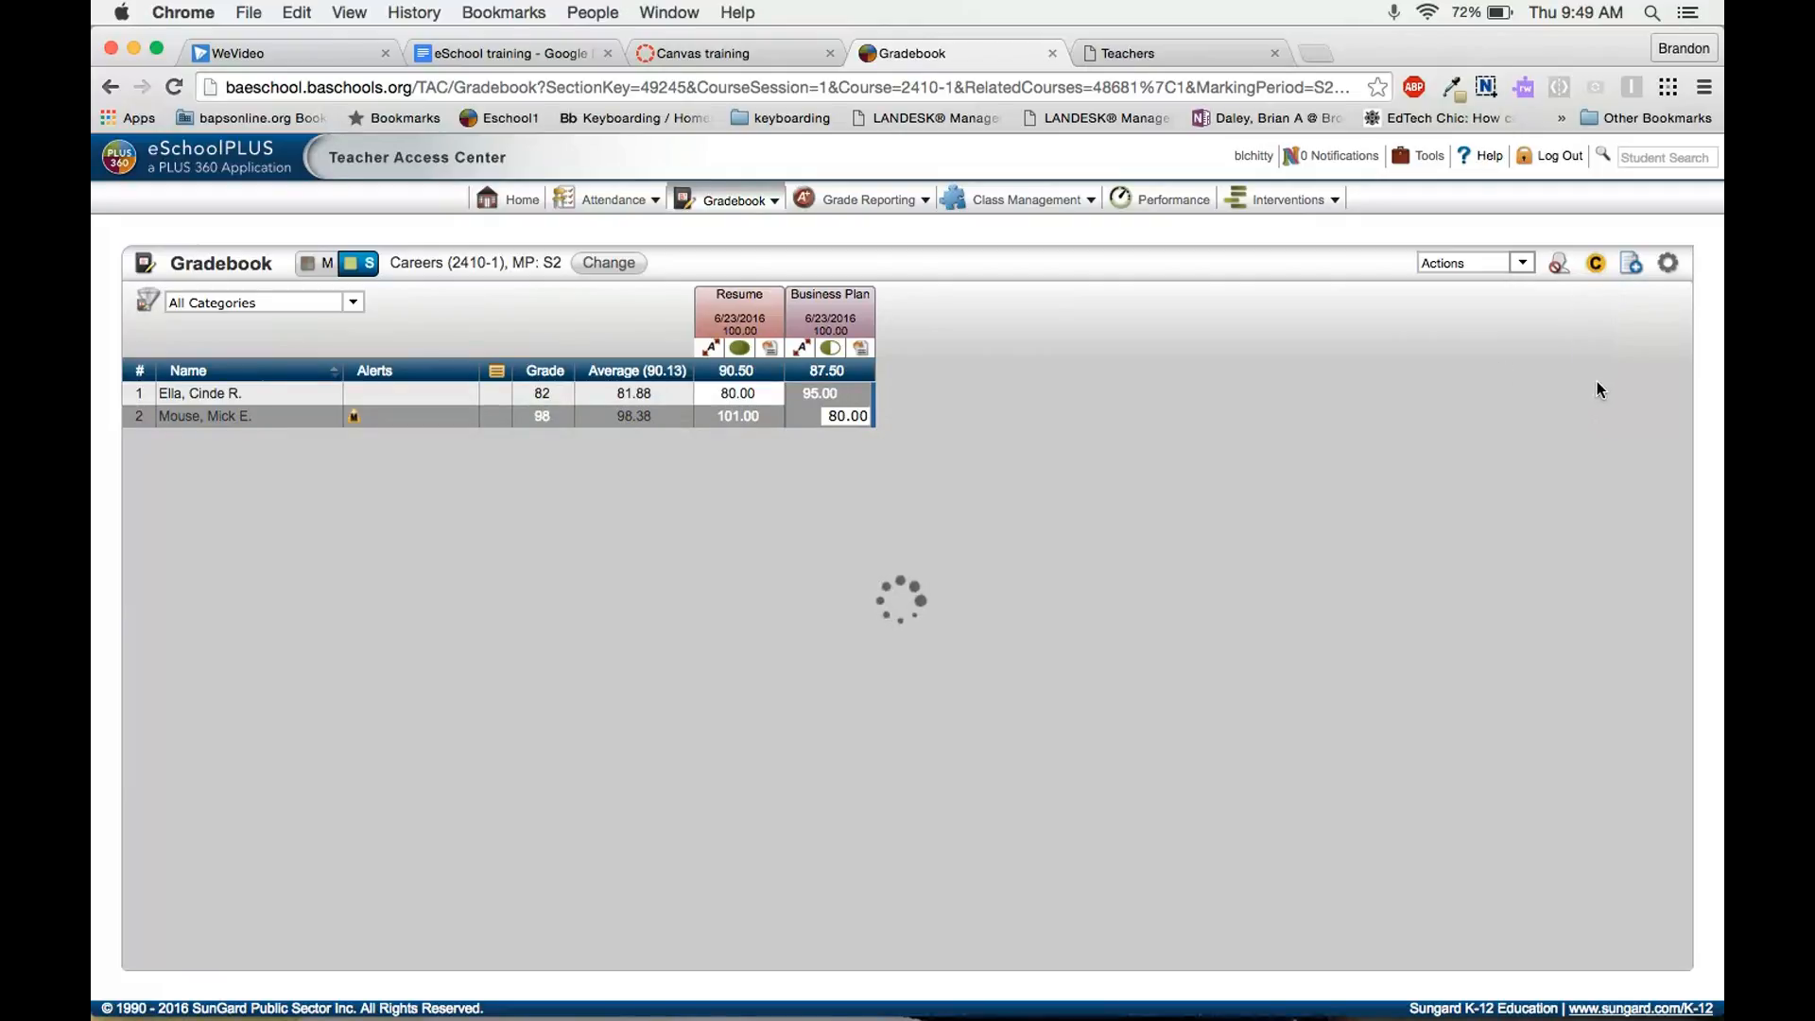
pyautogui.click(795, 395)
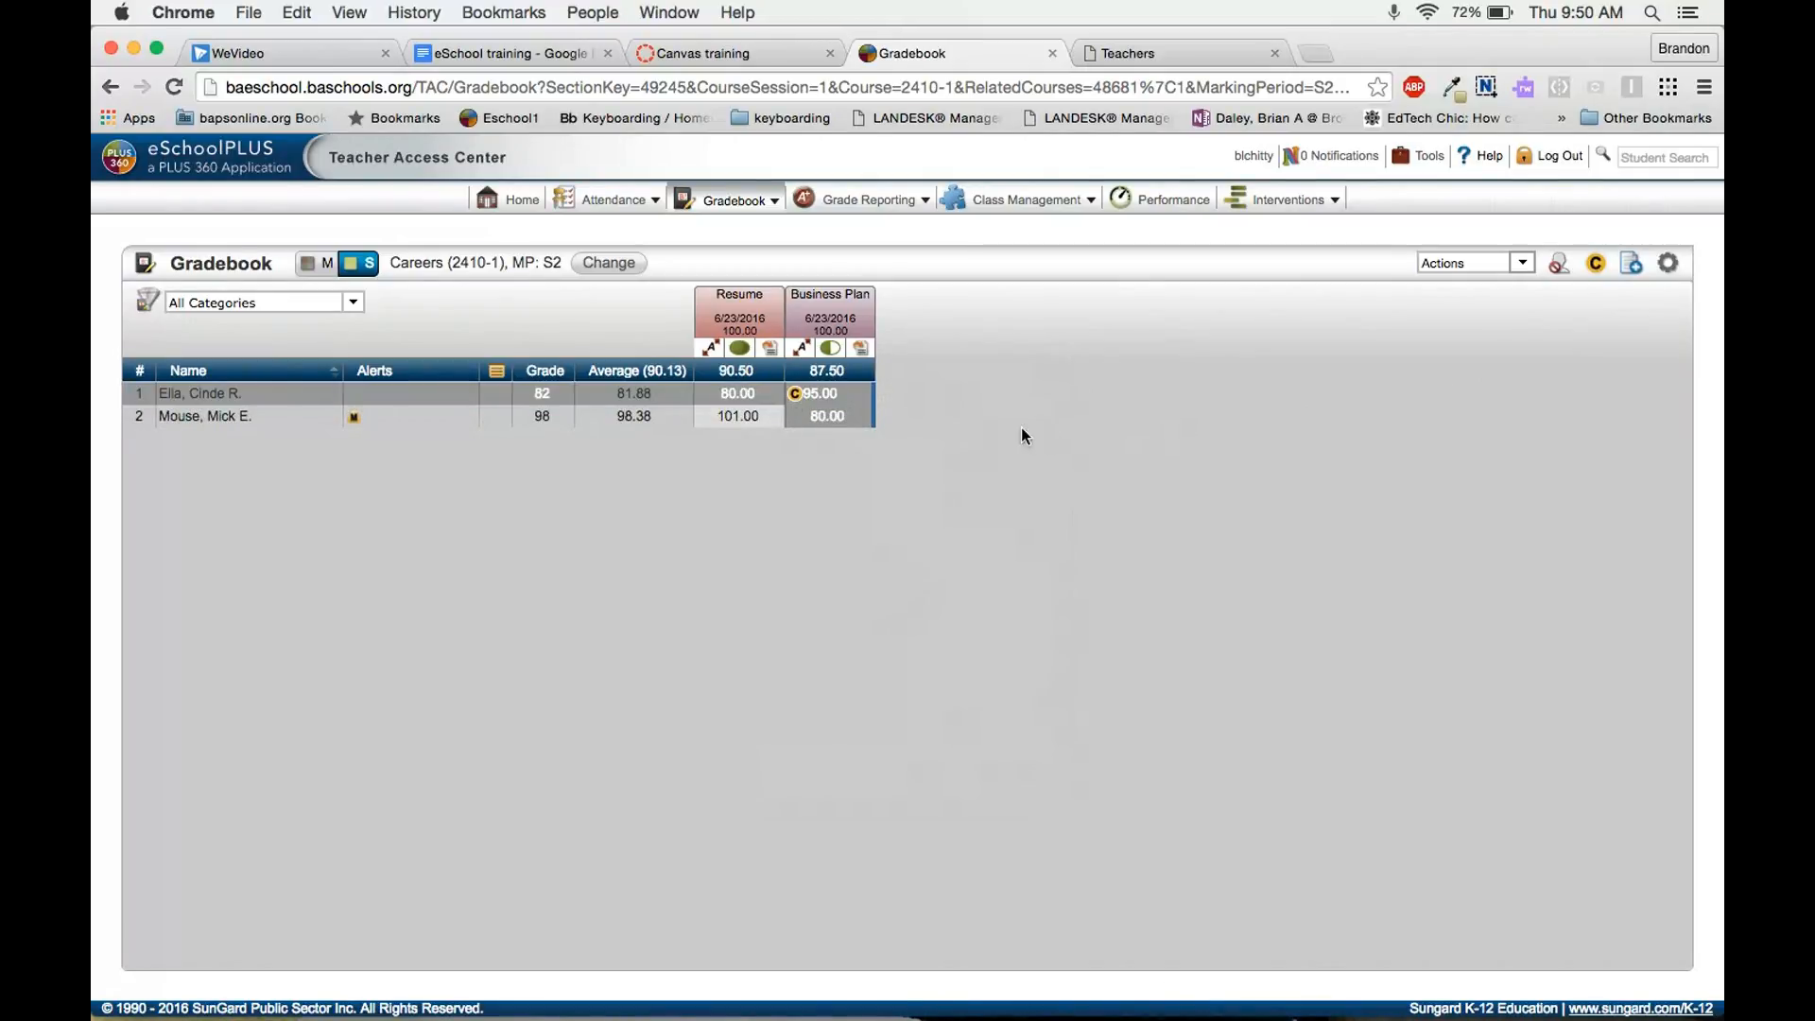
# Step: Examine the options available for both students' Business Plan scores and the list of special marks, without choosing any
pyautogui.click(812, 394)
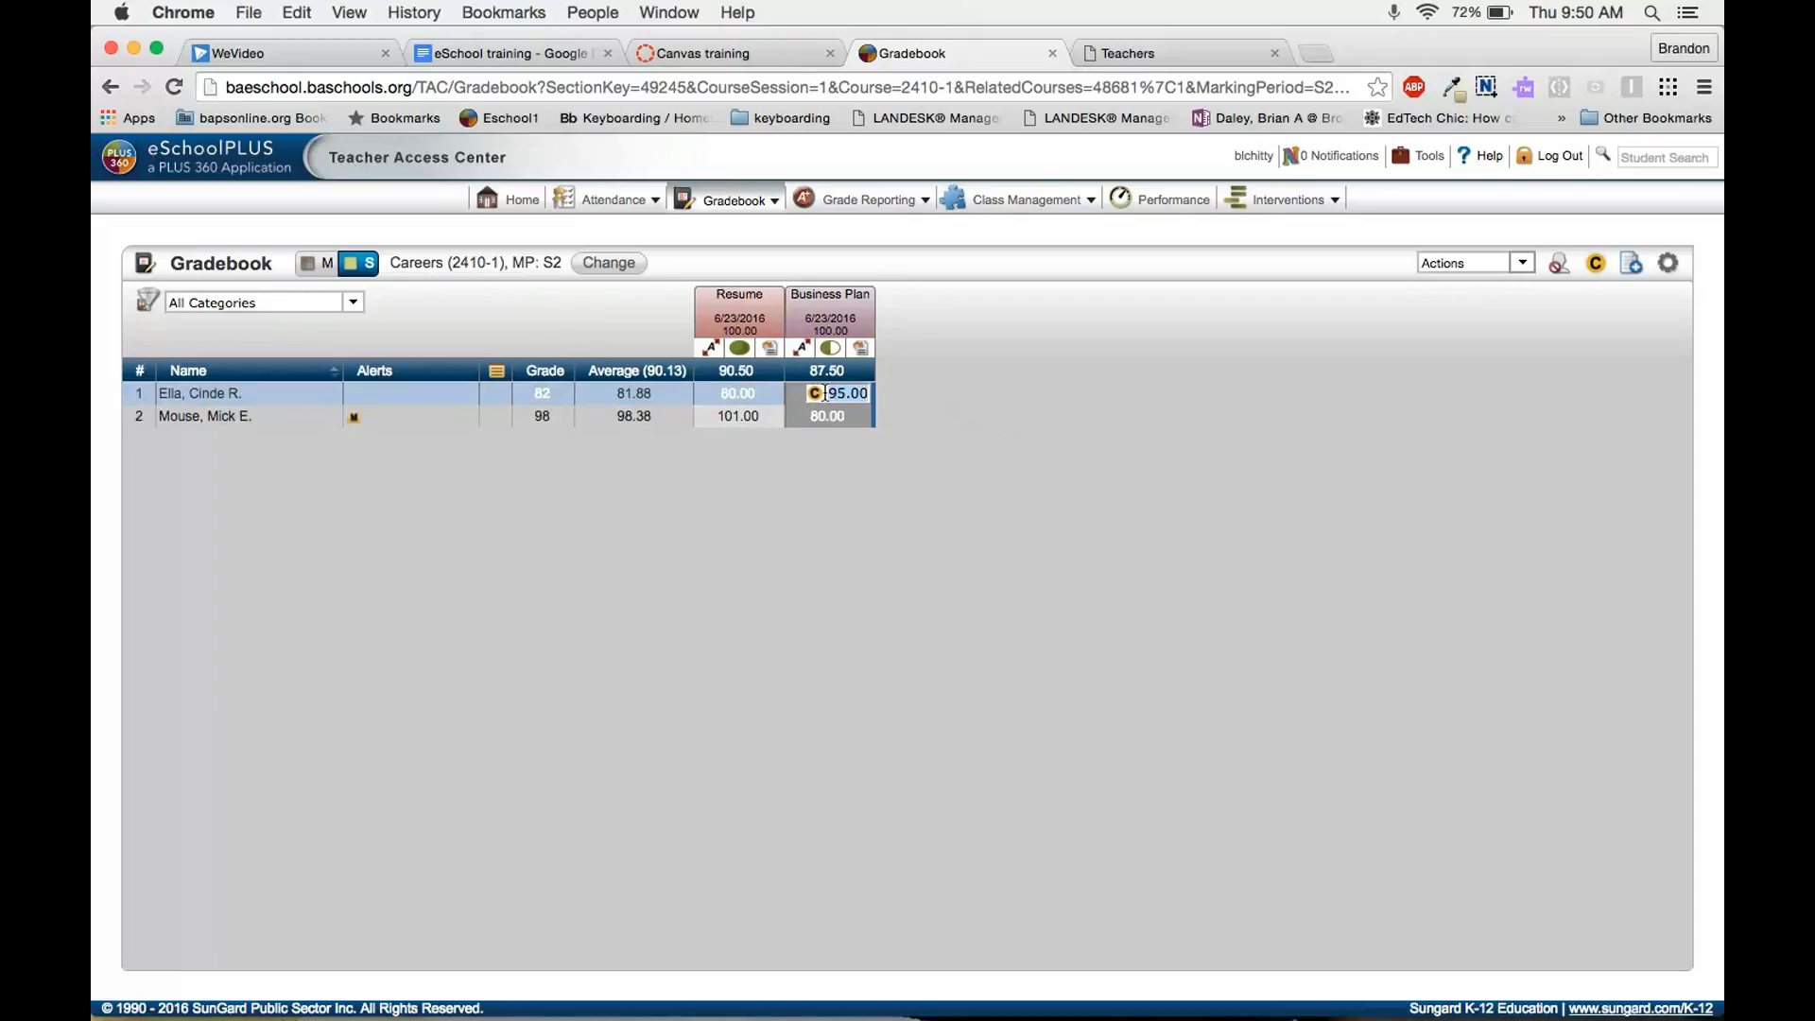
pyautogui.rightClick(825, 393)
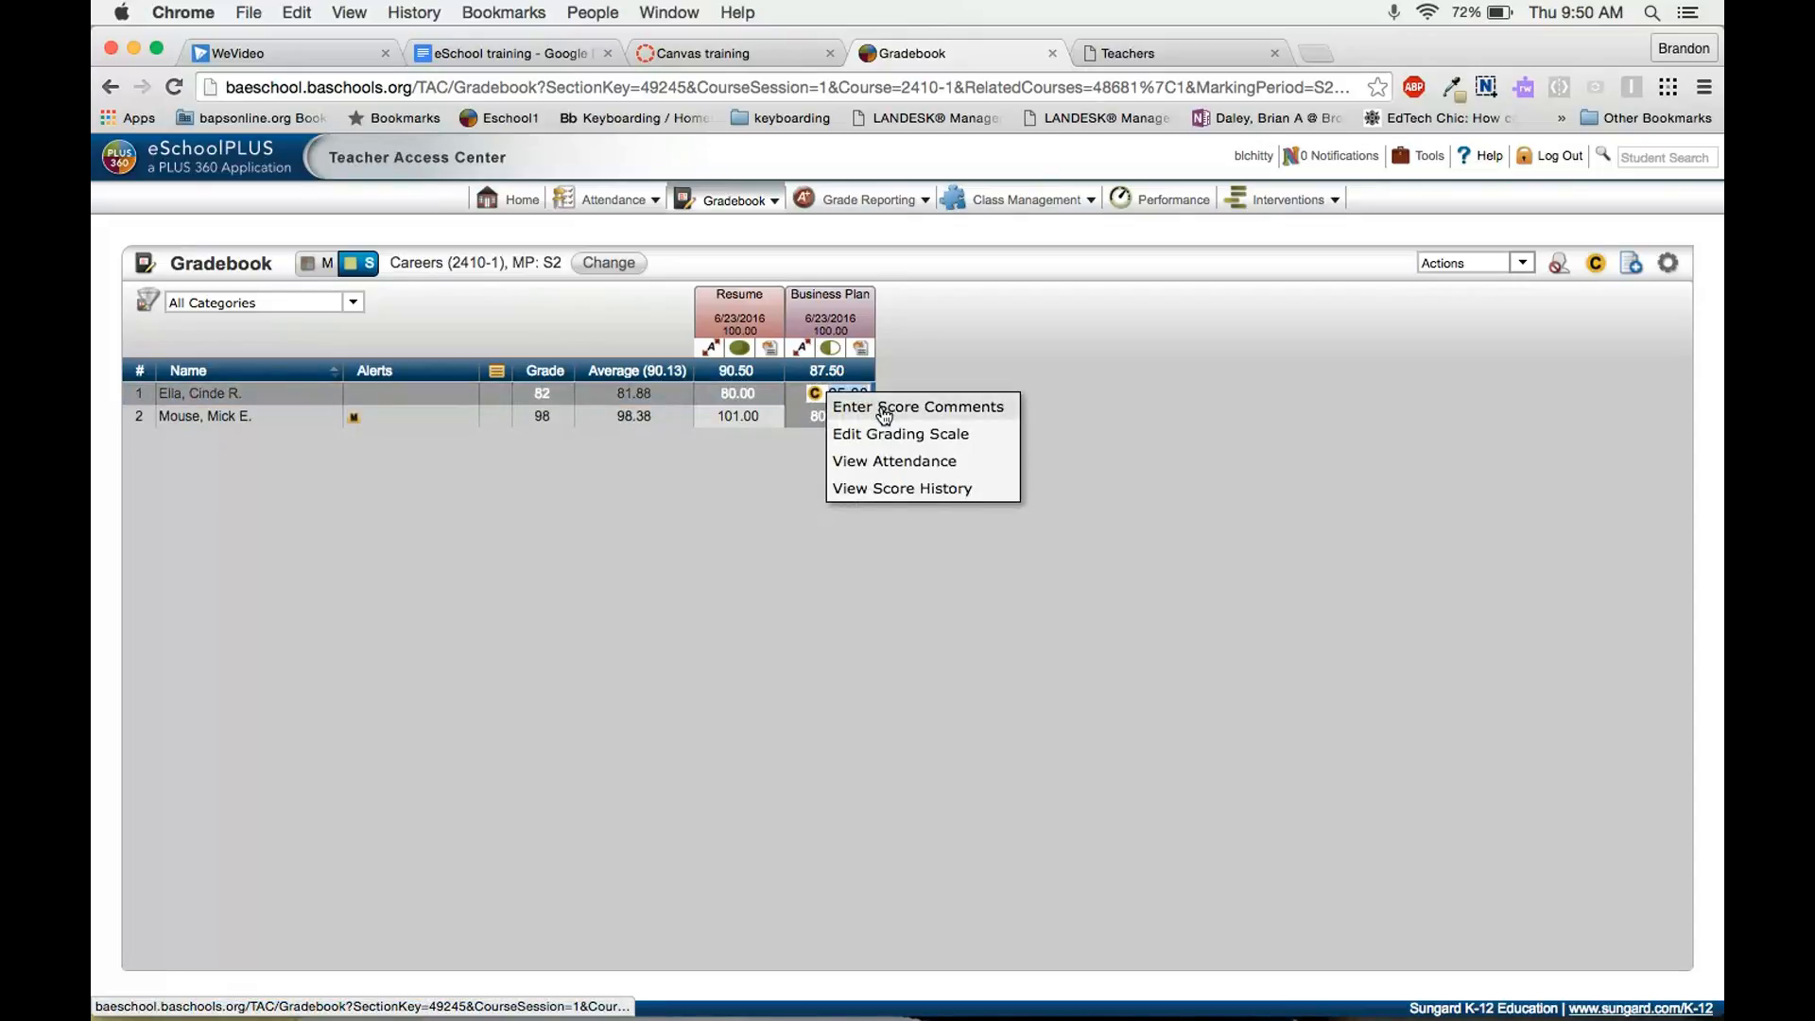
pyautogui.click(1541, 409)
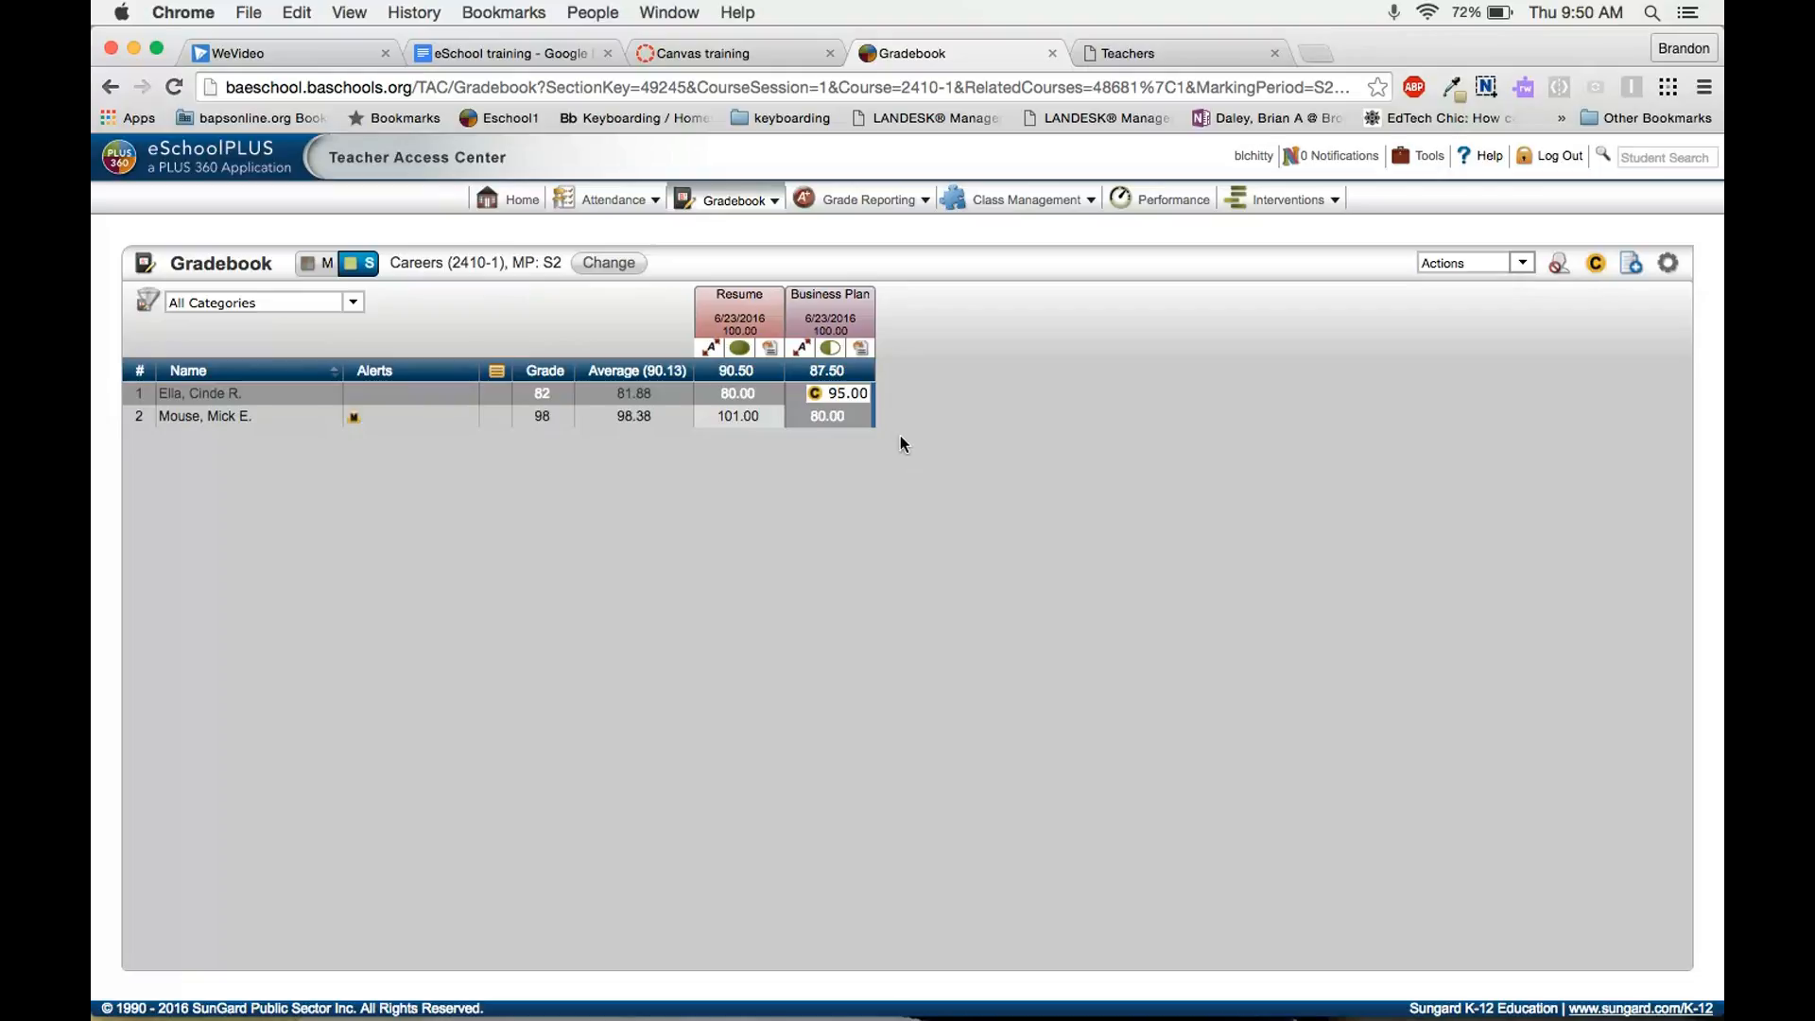
pyautogui.click(840, 417)
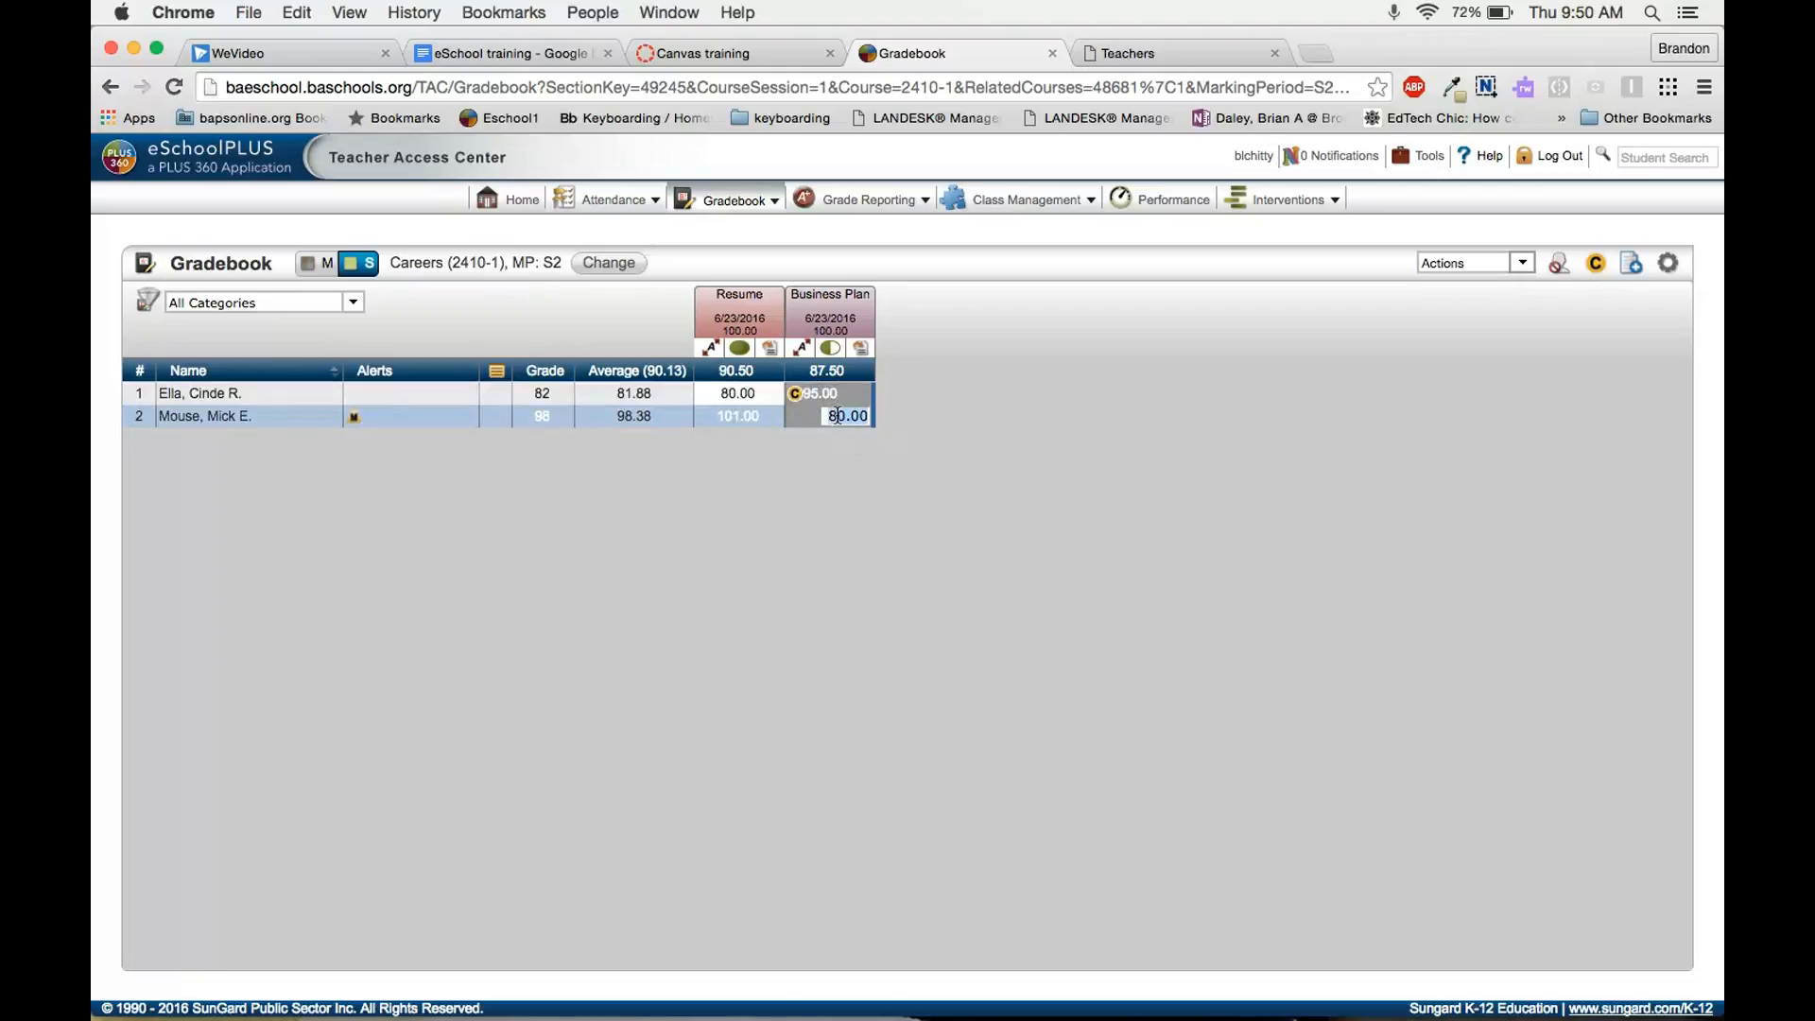
pyautogui.rightClick(839, 417)
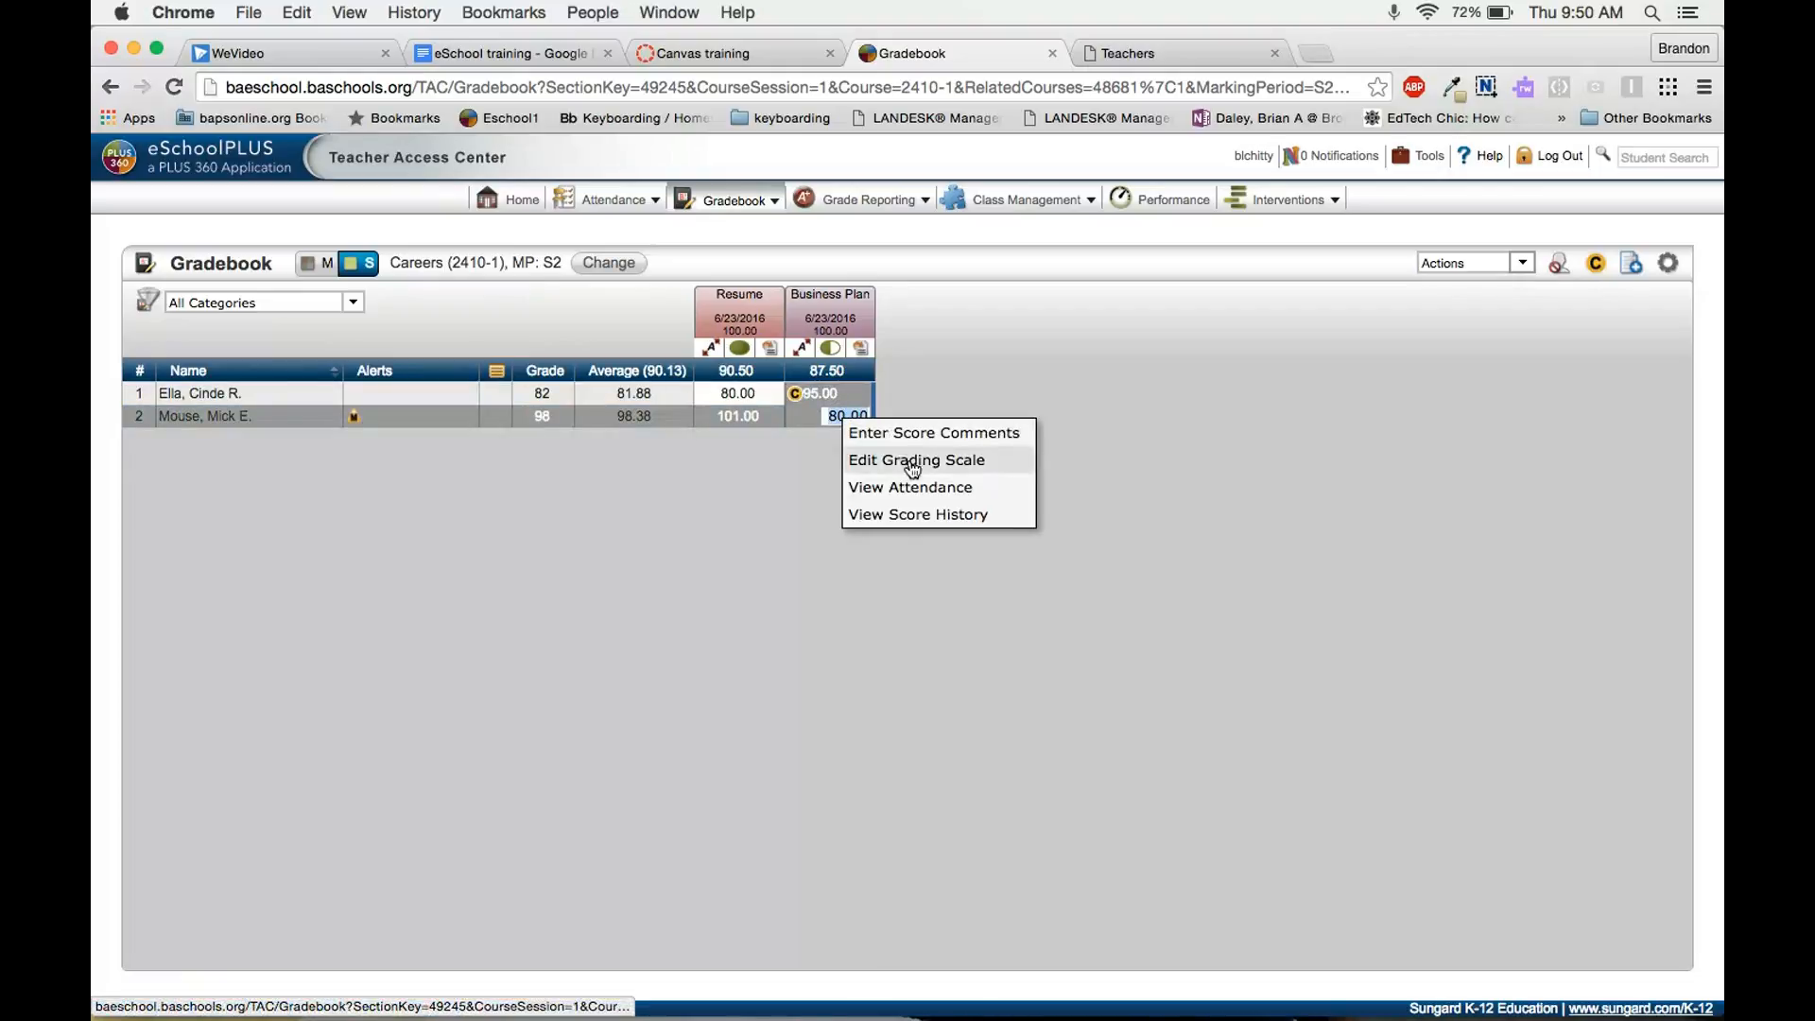
pyautogui.click(1095, 567)
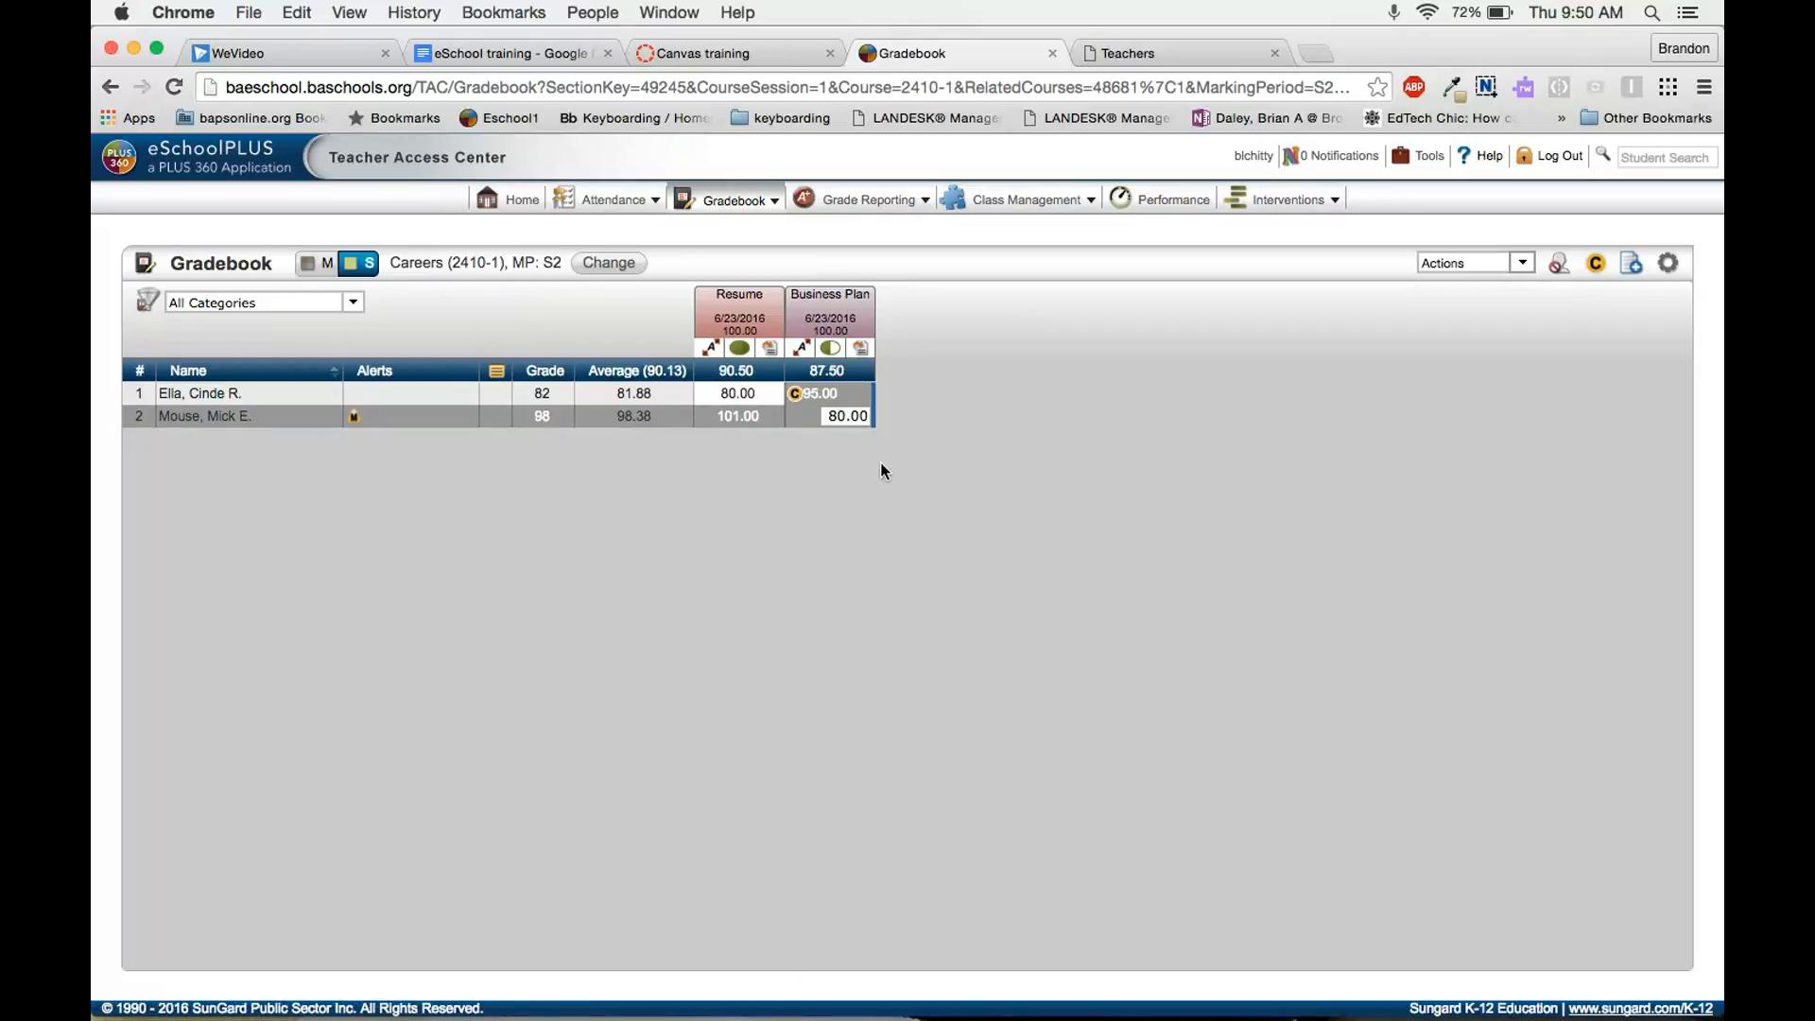
pyautogui.click(833, 393)
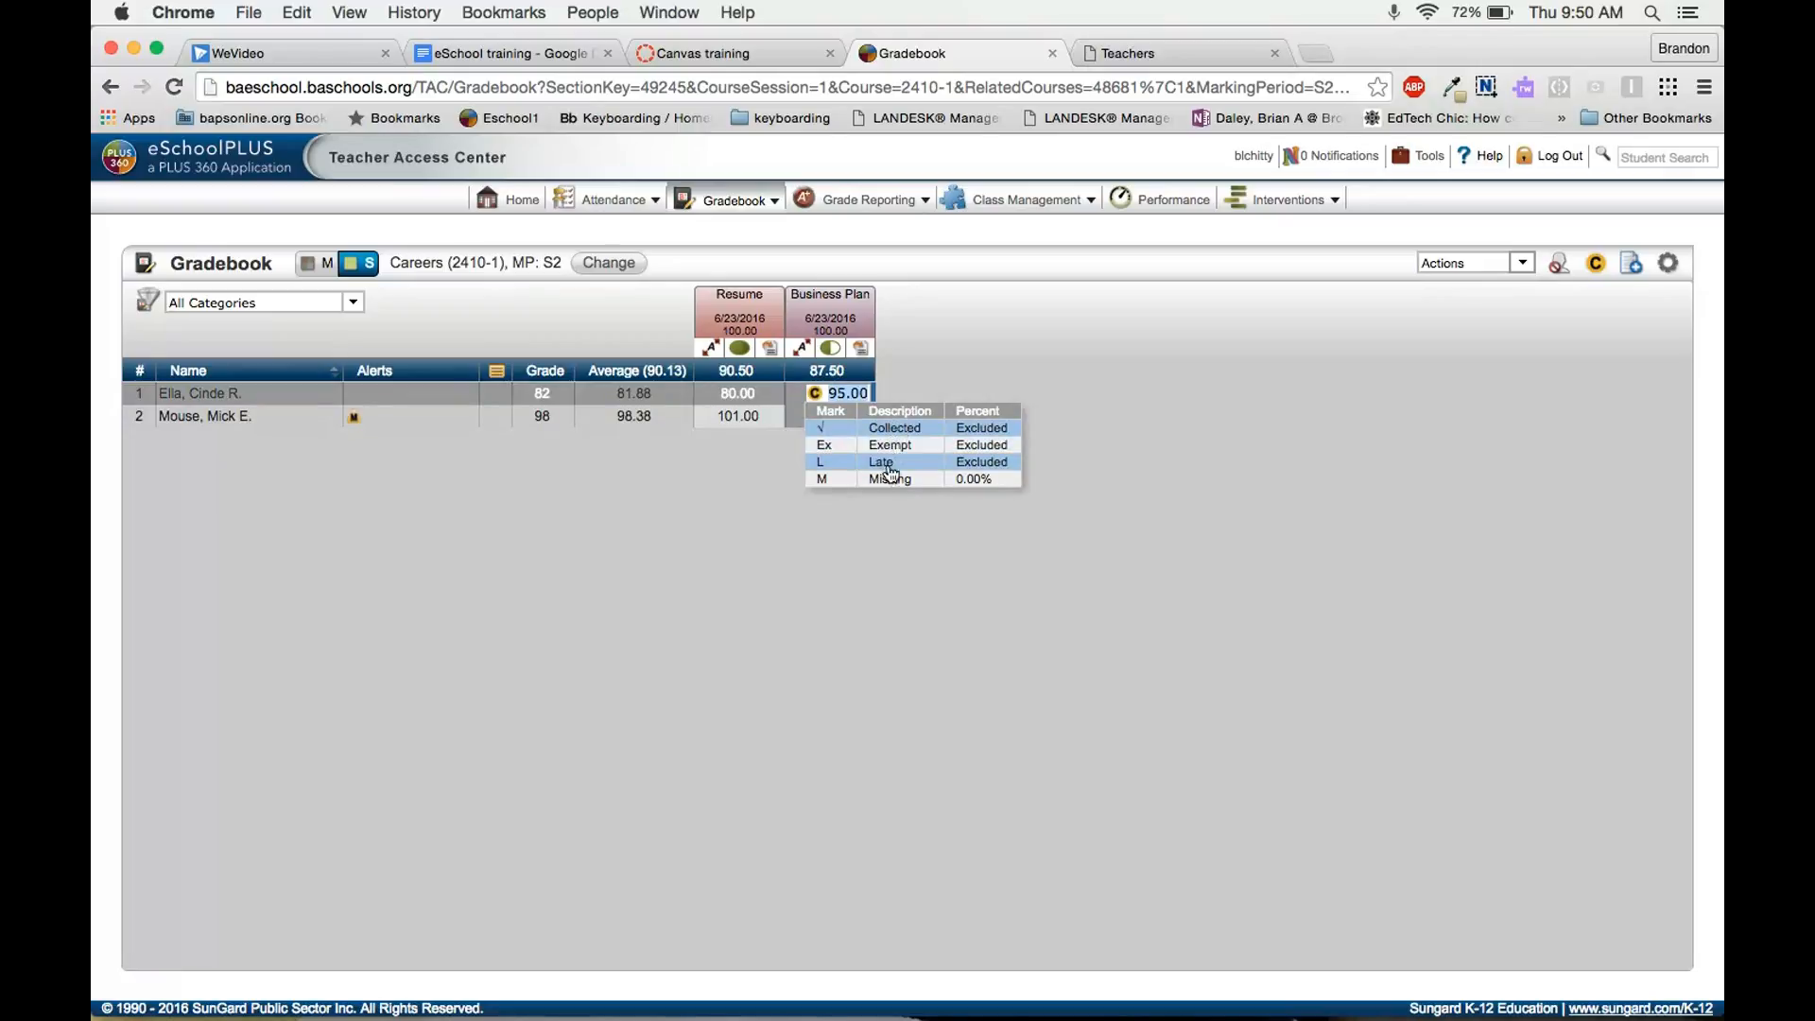
pyautogui.press('Return')
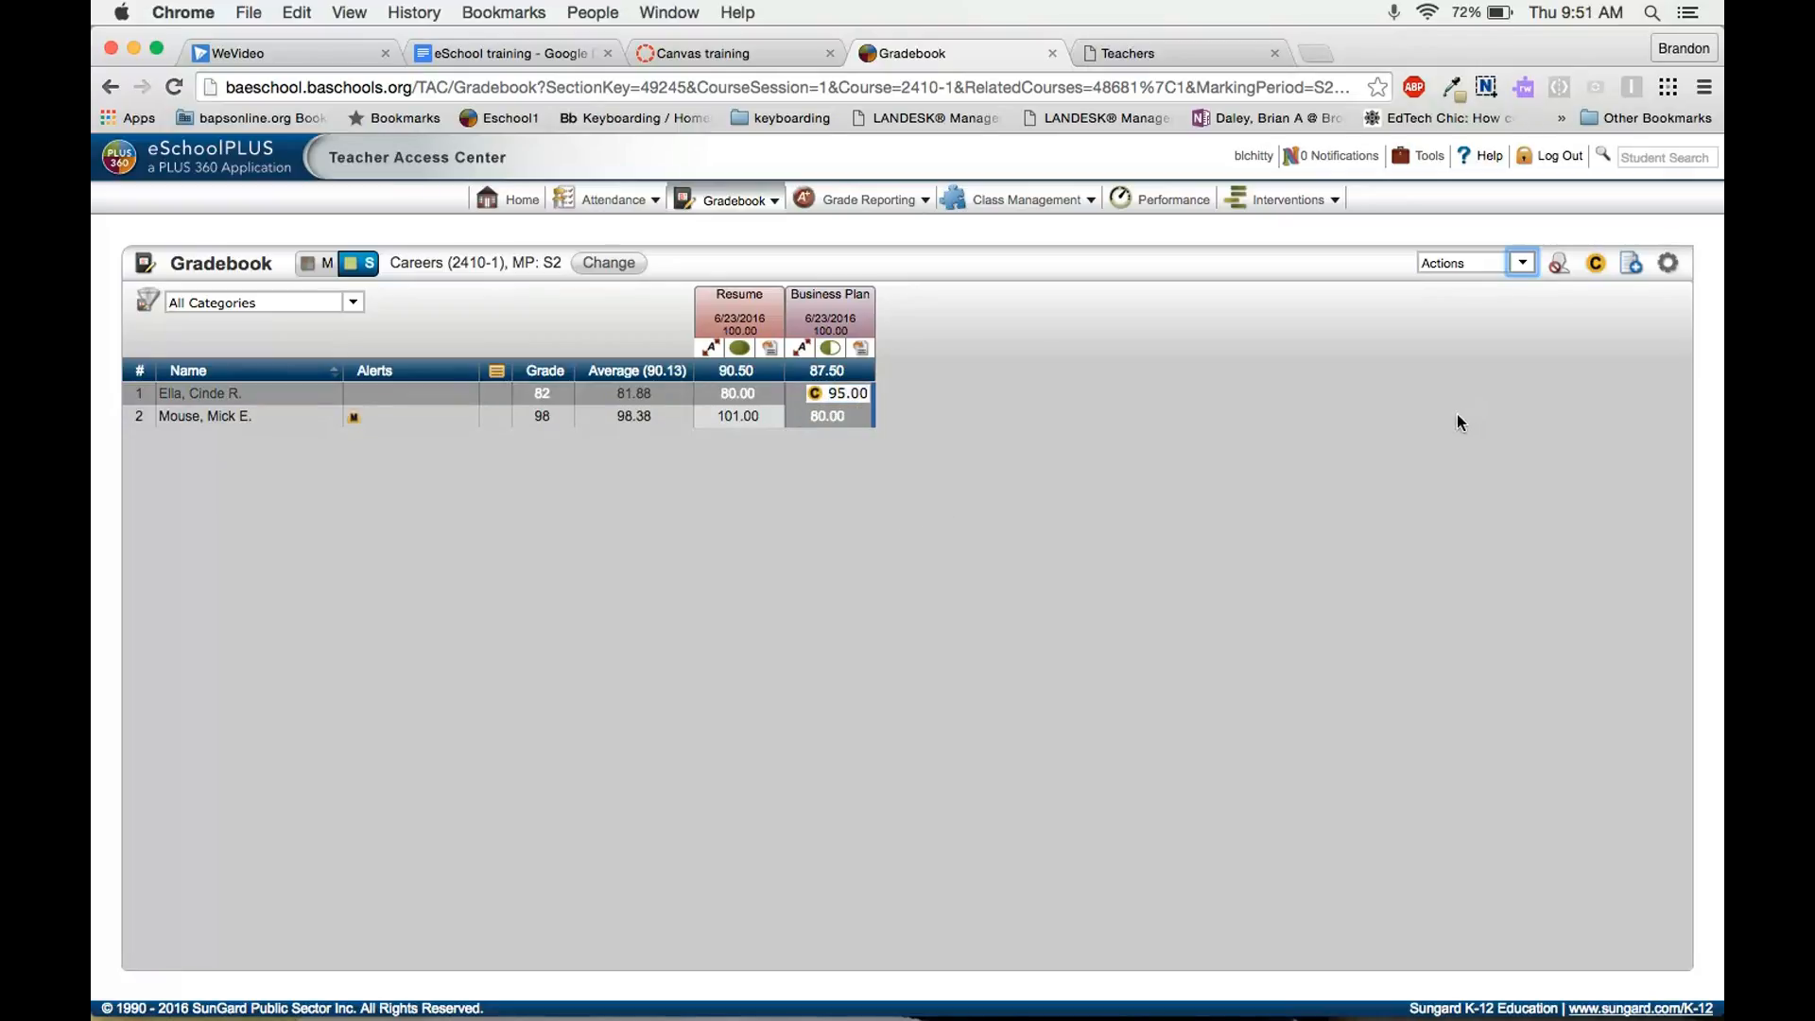